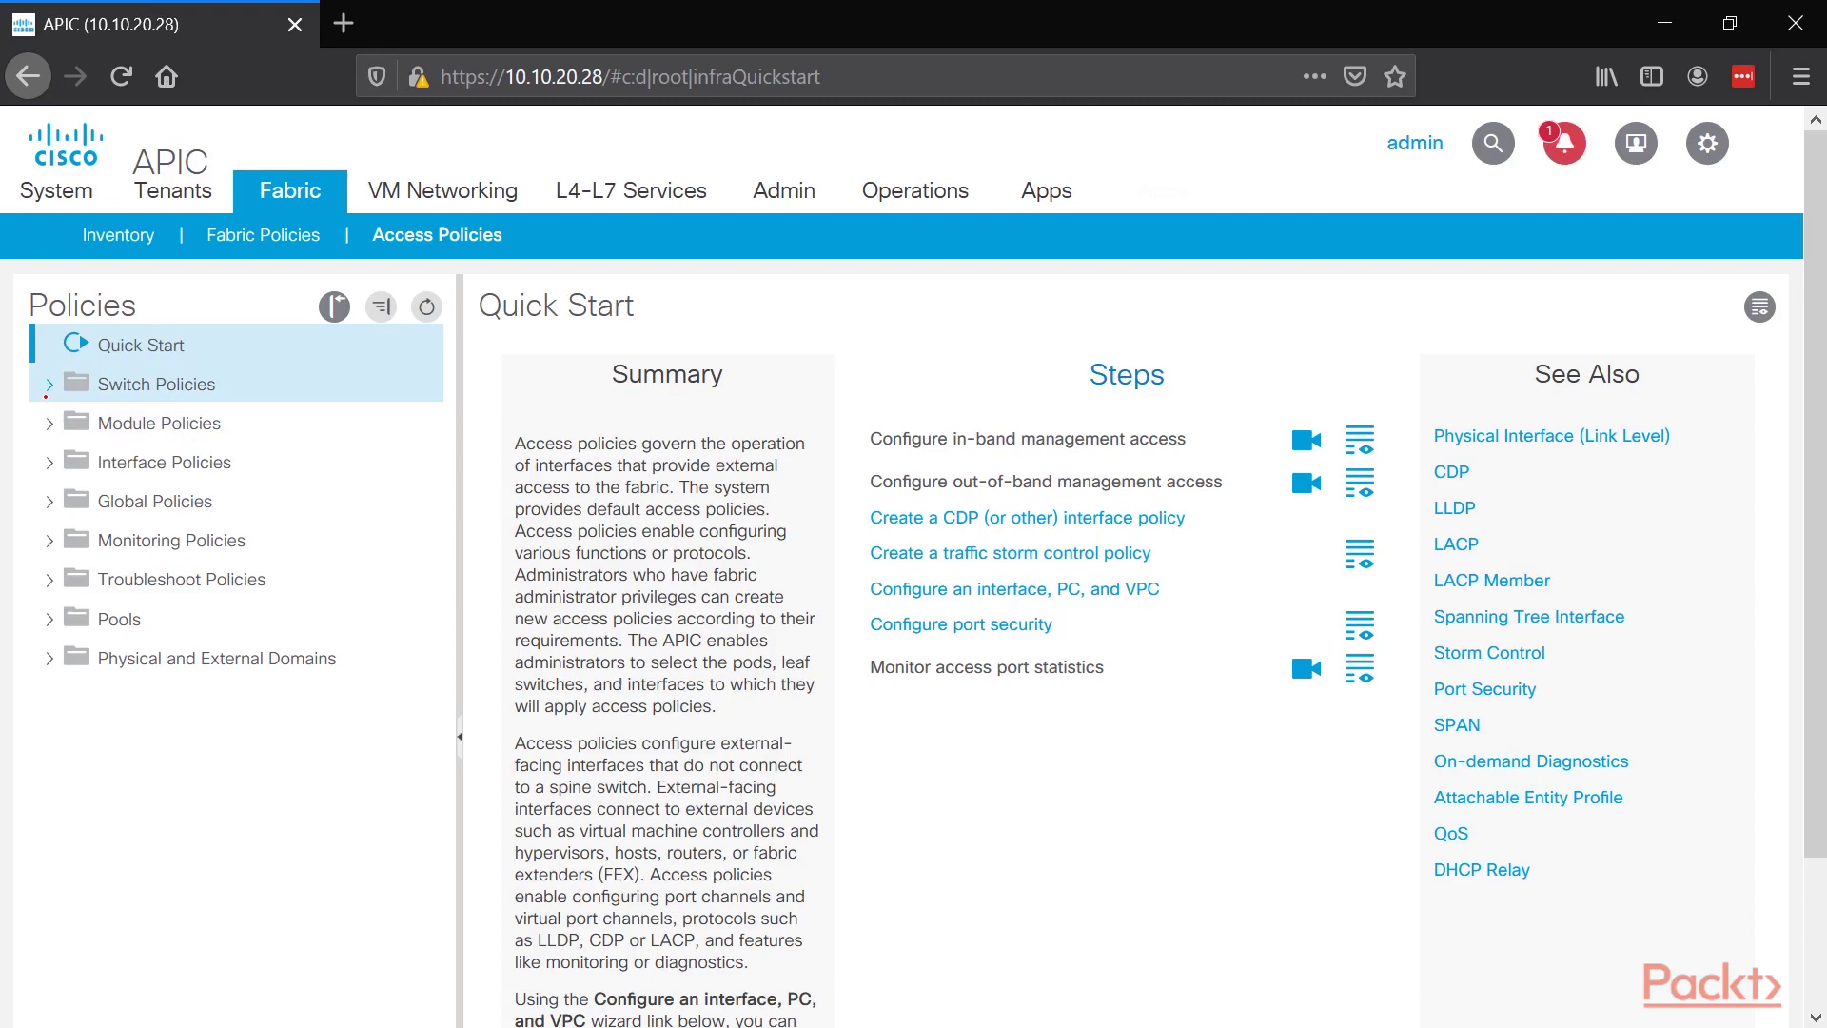
Step: Expand Switch Policies > Policies and view the default VPC Domain policy
{"action": "left_click", "coordinate": [48, 385]}
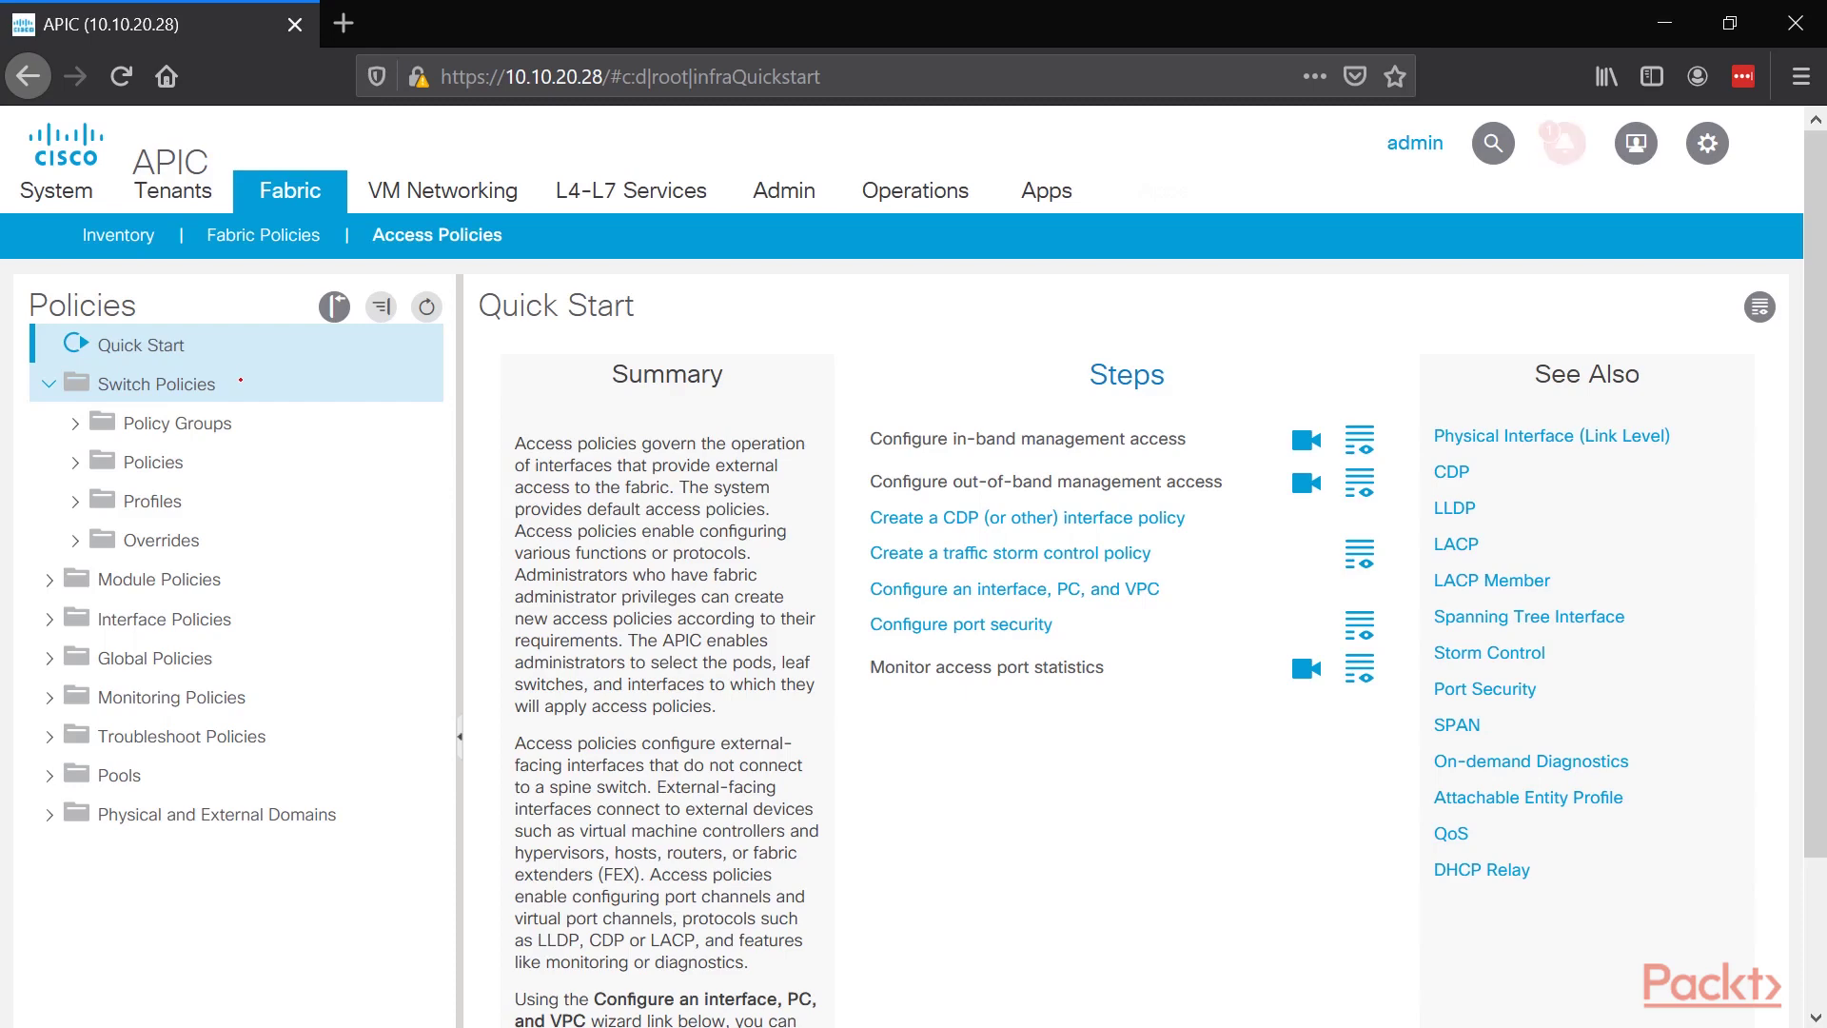
{"action": "left_click", "coordinate": [74, 501]}
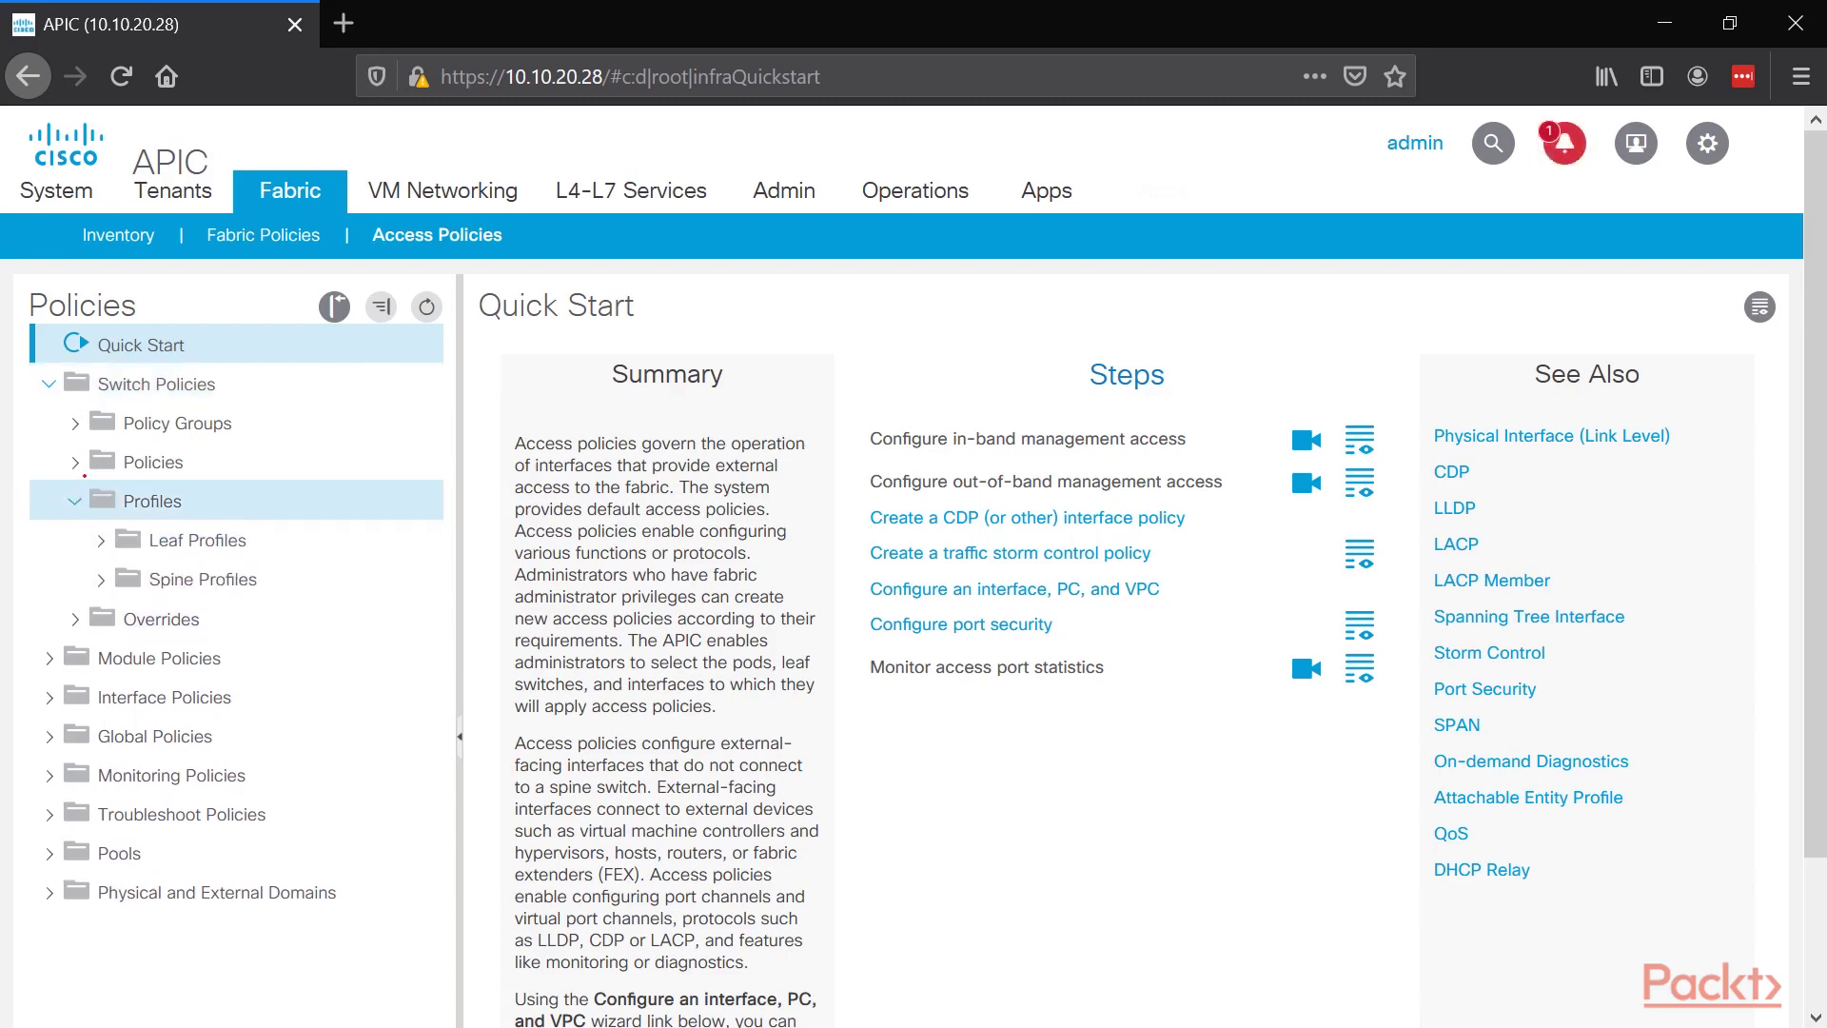
{"action": "left_click", "coordinate": [76, 463]}
{"action": "left_click", "coordinate": [193, 696]}
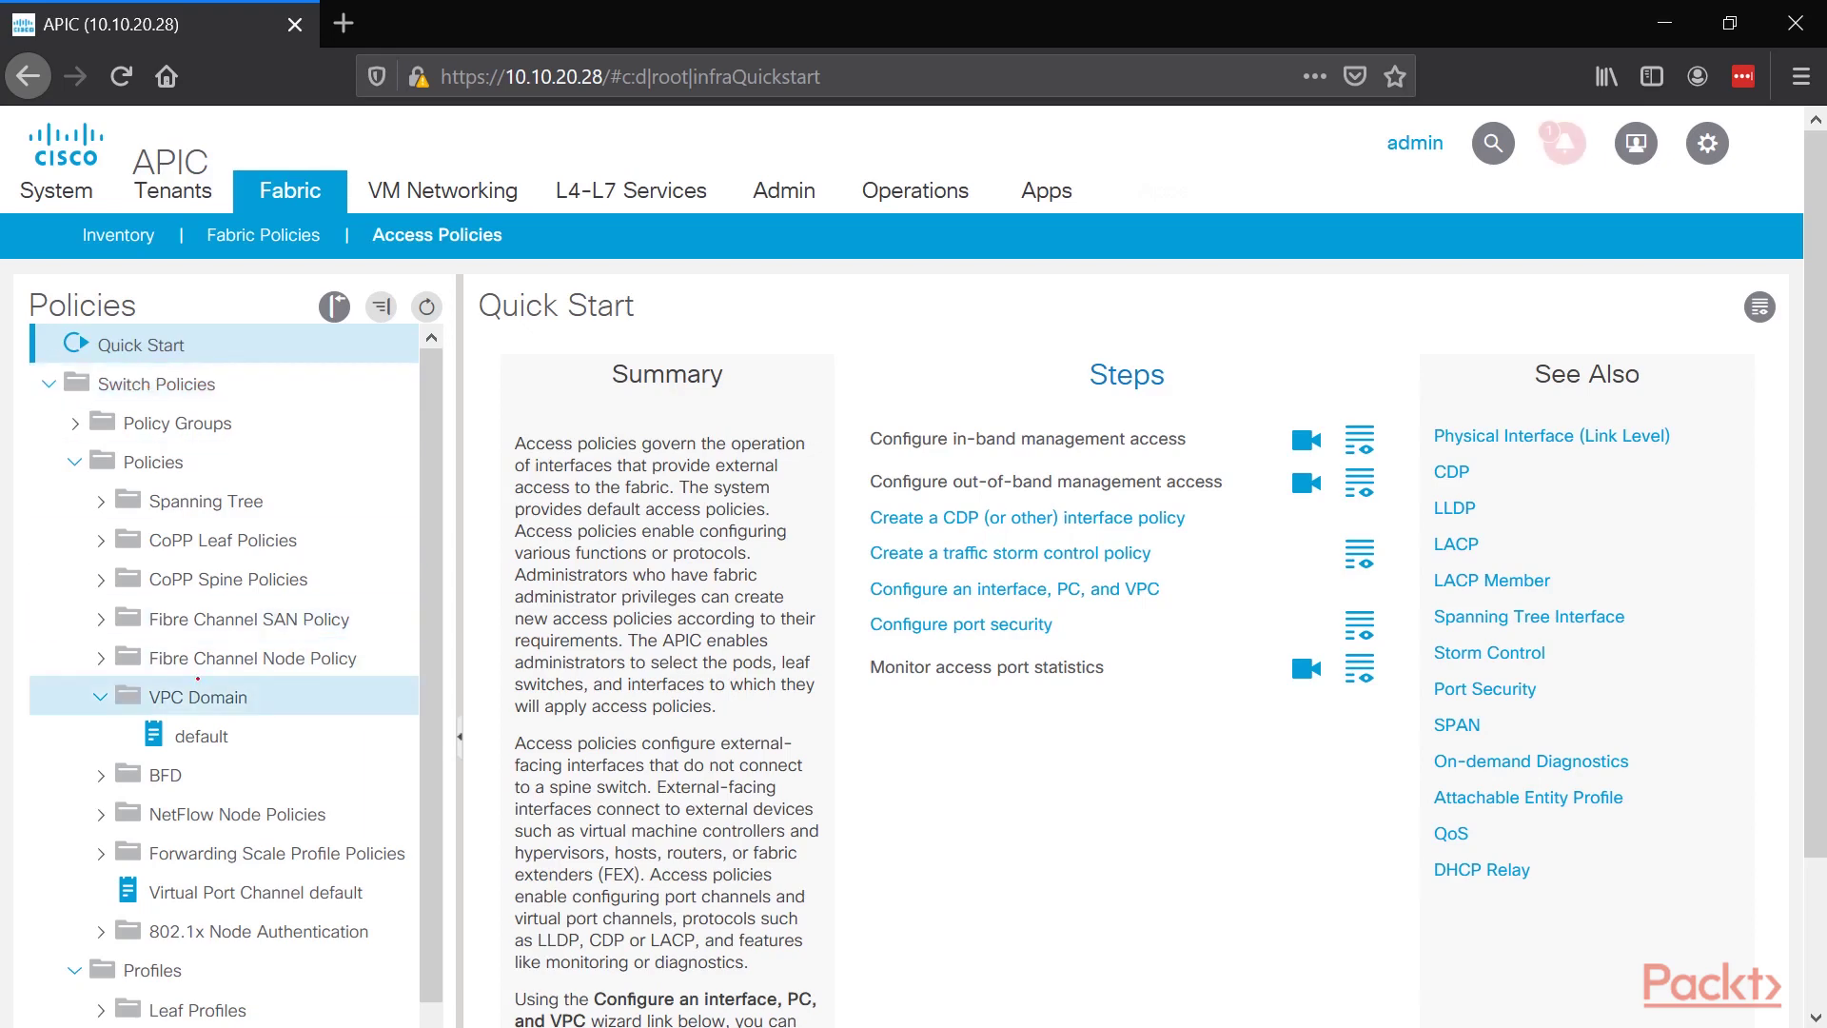
{"action": "left_click", "coordinate": [198, 697]}
{"action": "left_click", "coordinate": [203, 737]}
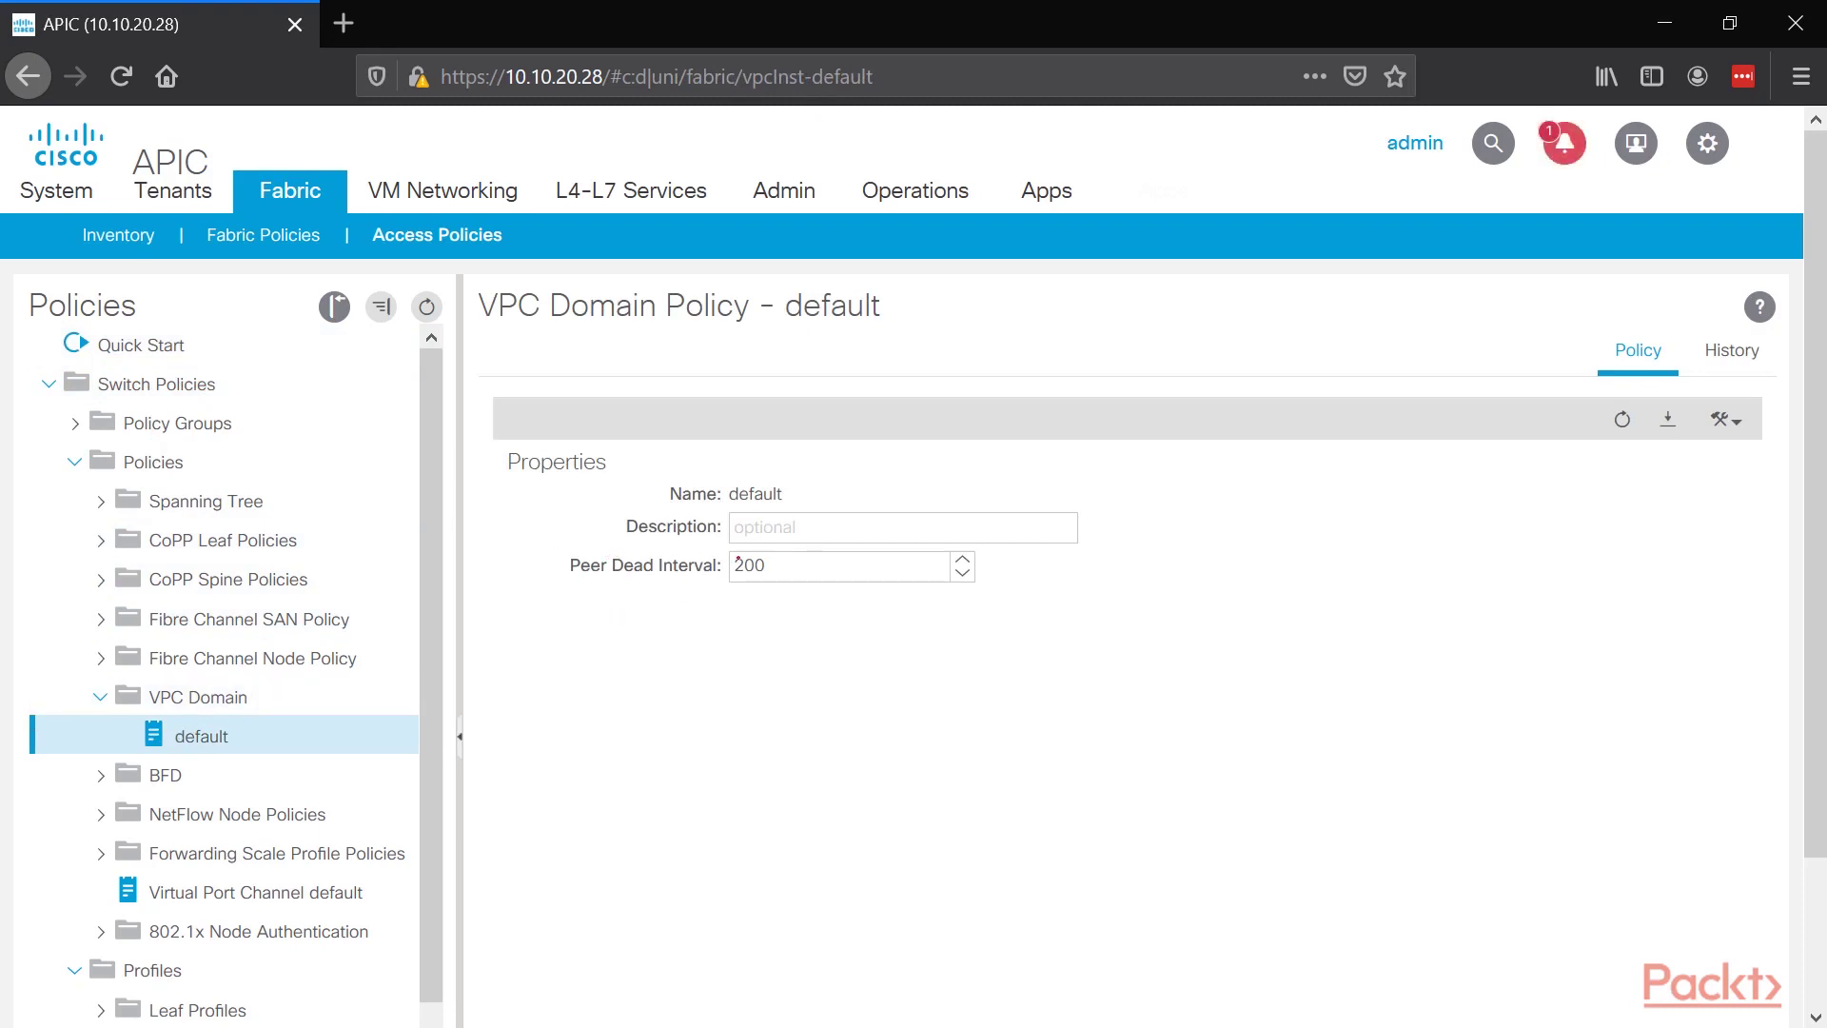
Step: Open the Virtual Port Channel default policy, which has no explicit protection groups yet
{"action": "left_click", "coordinate": [147, 698]}
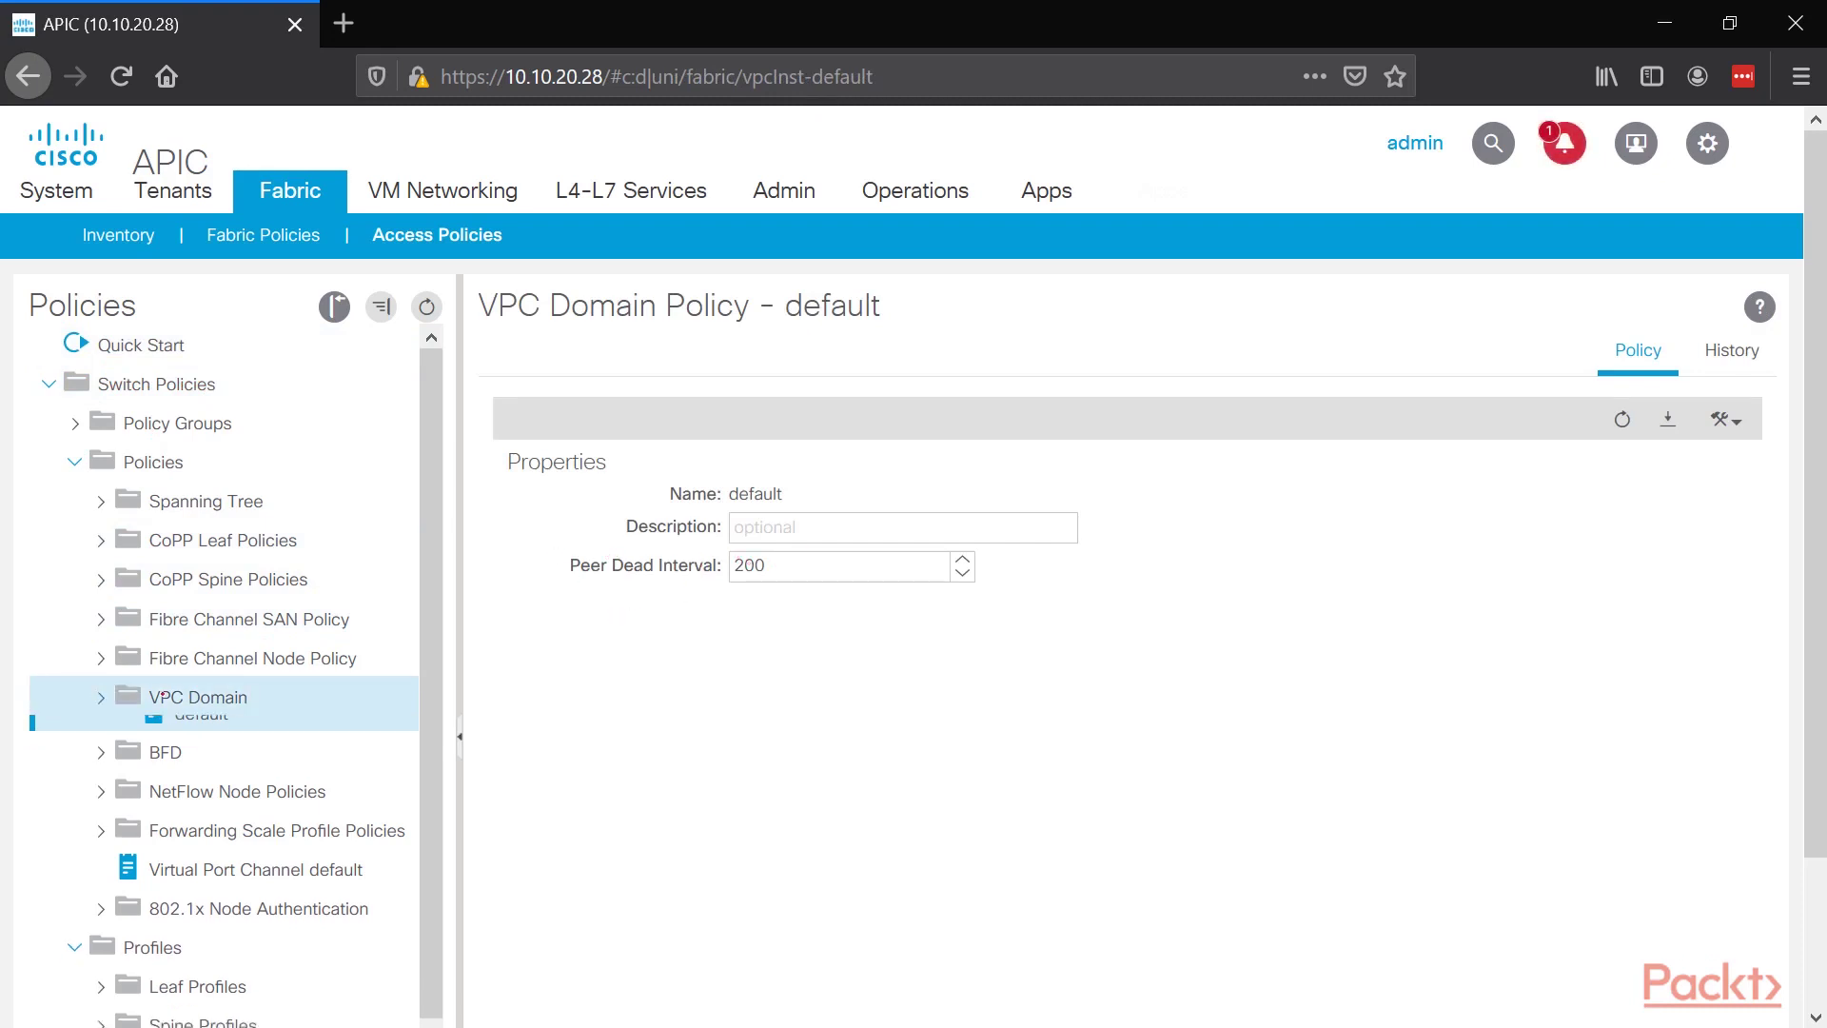
{"action": "left_click", "coordinate": [135, 706]}
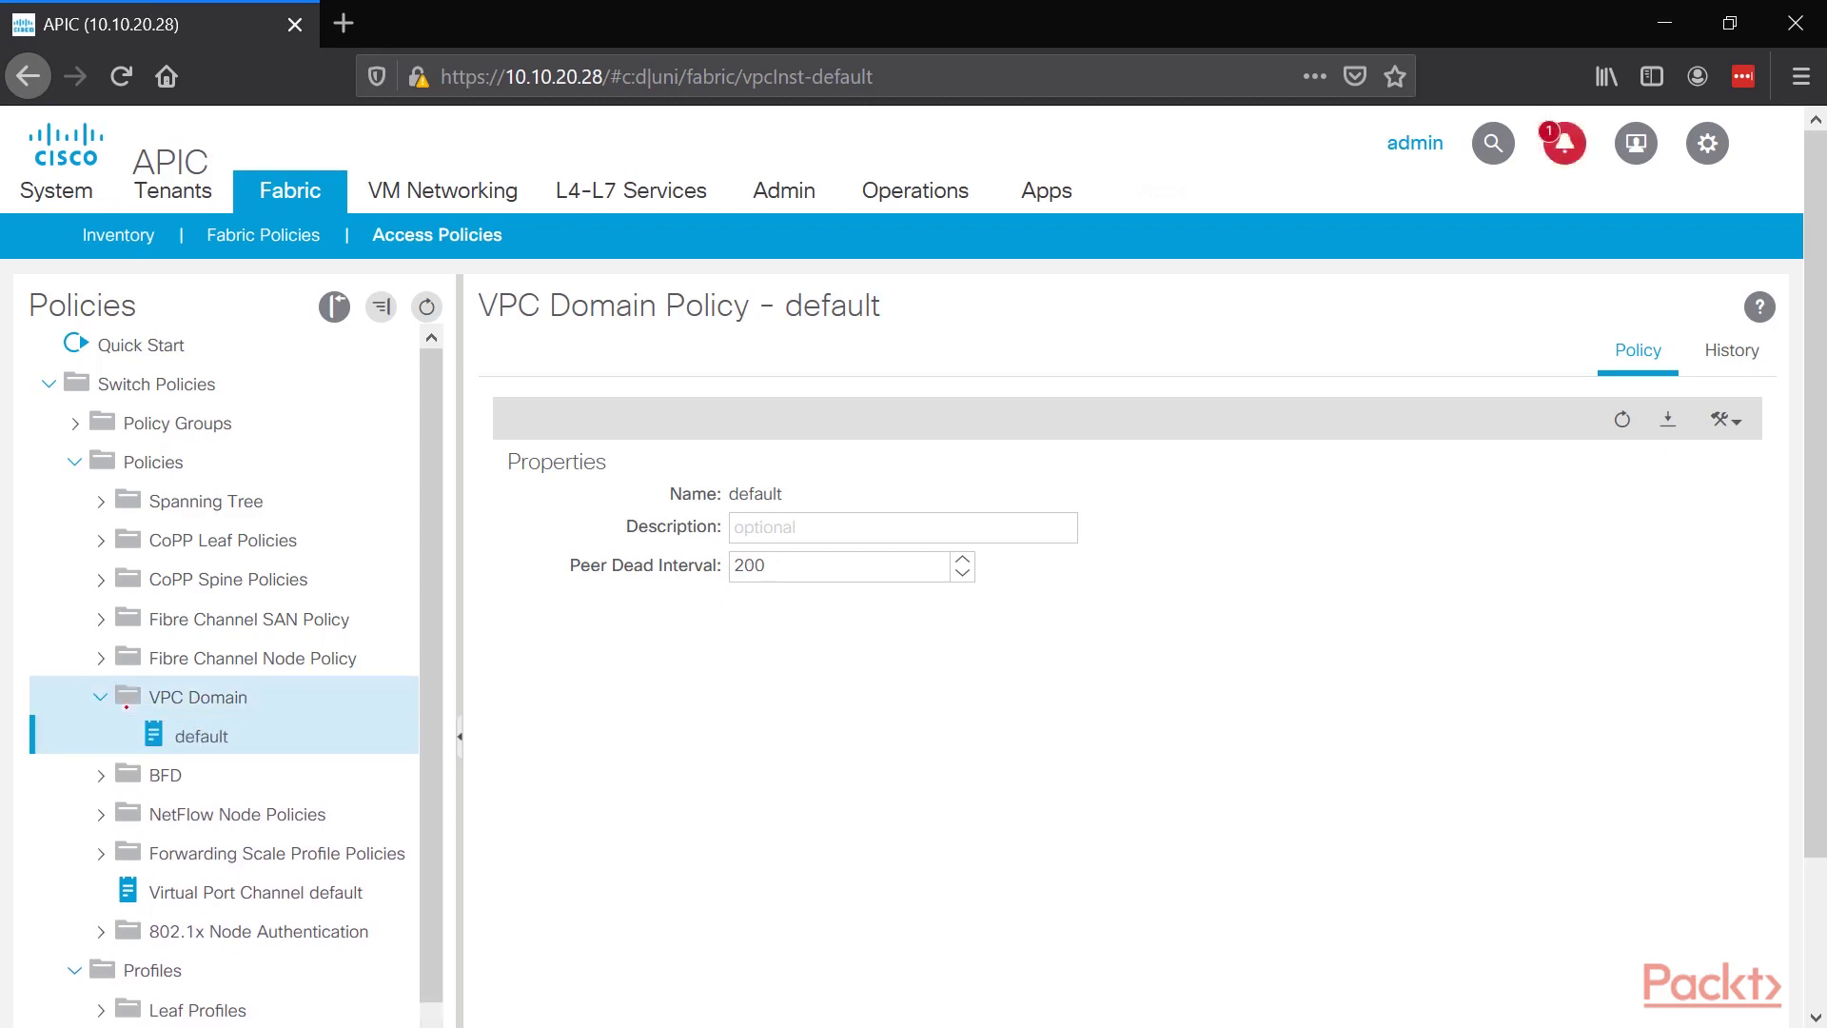
{"action": "left_click", "coordinate": [135, 706]}
{"action": "left_click", "coordinate": [289, 844]}
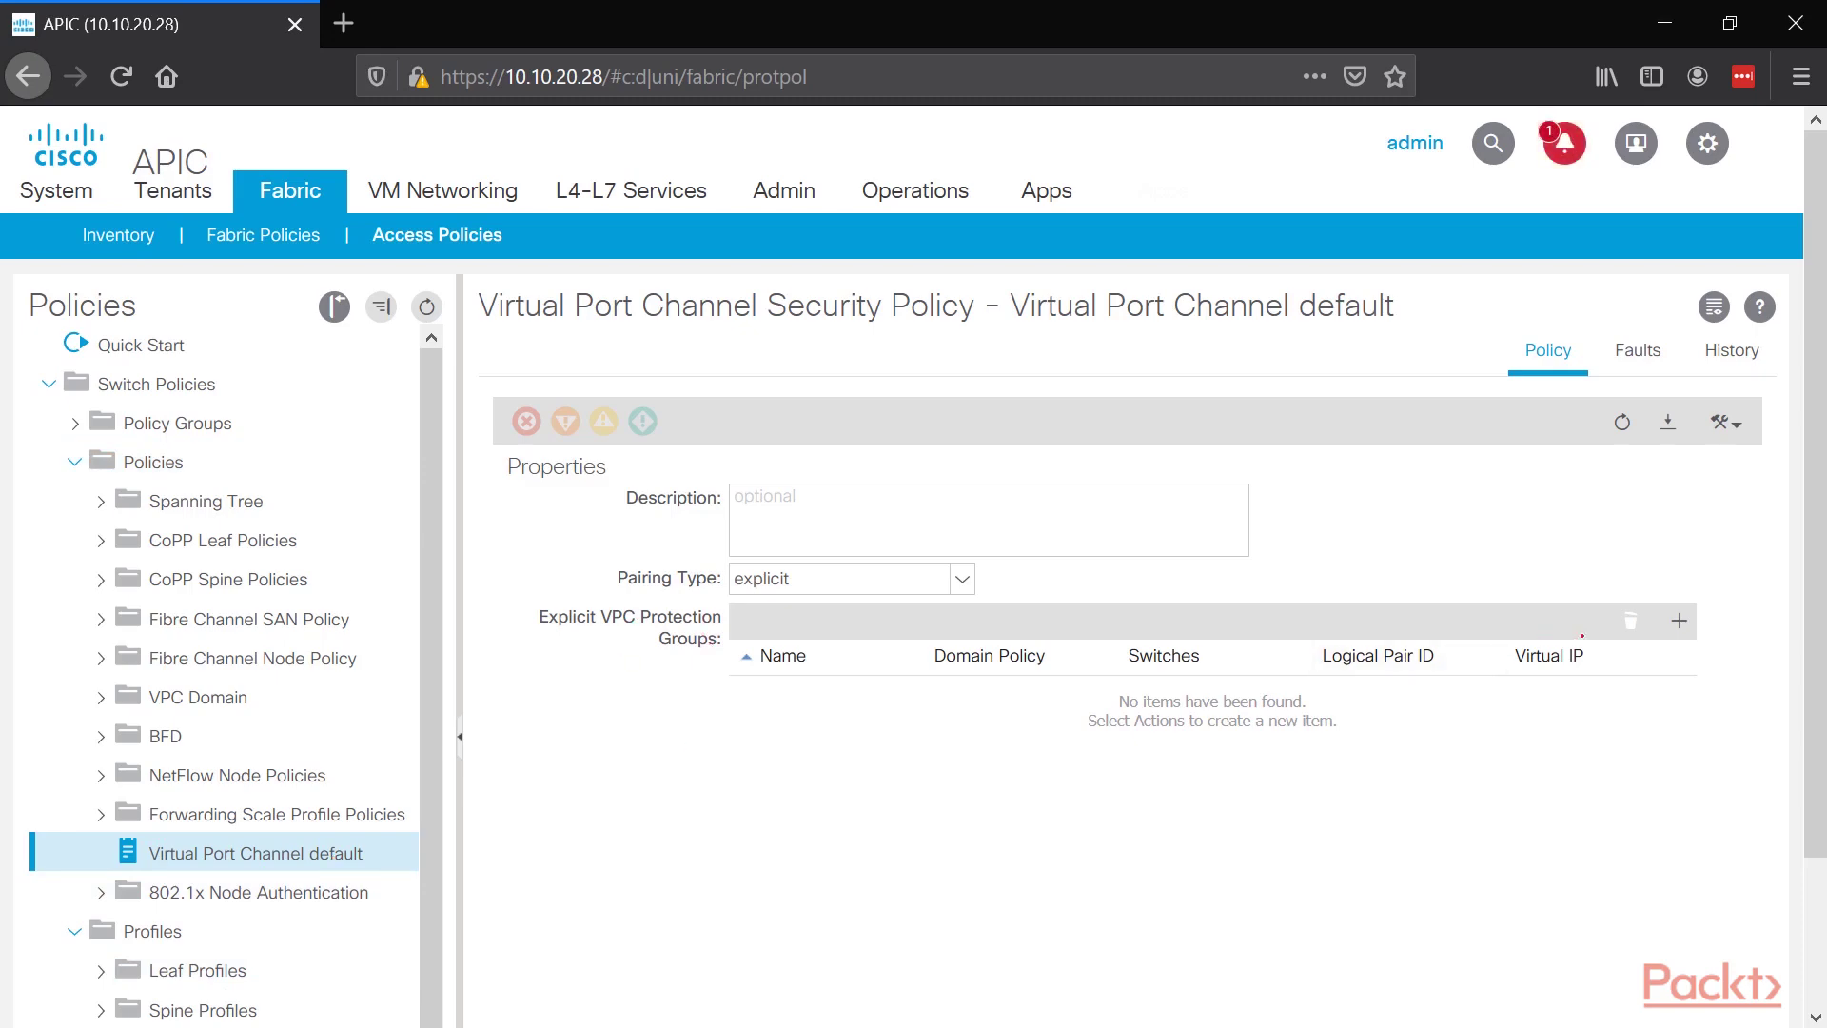
Step: Start a new explicit VPC protection group named vPC-Leaf101-Leaf102 with ID 1
{"action": "left_click", "coordinate": [1677, 620]}
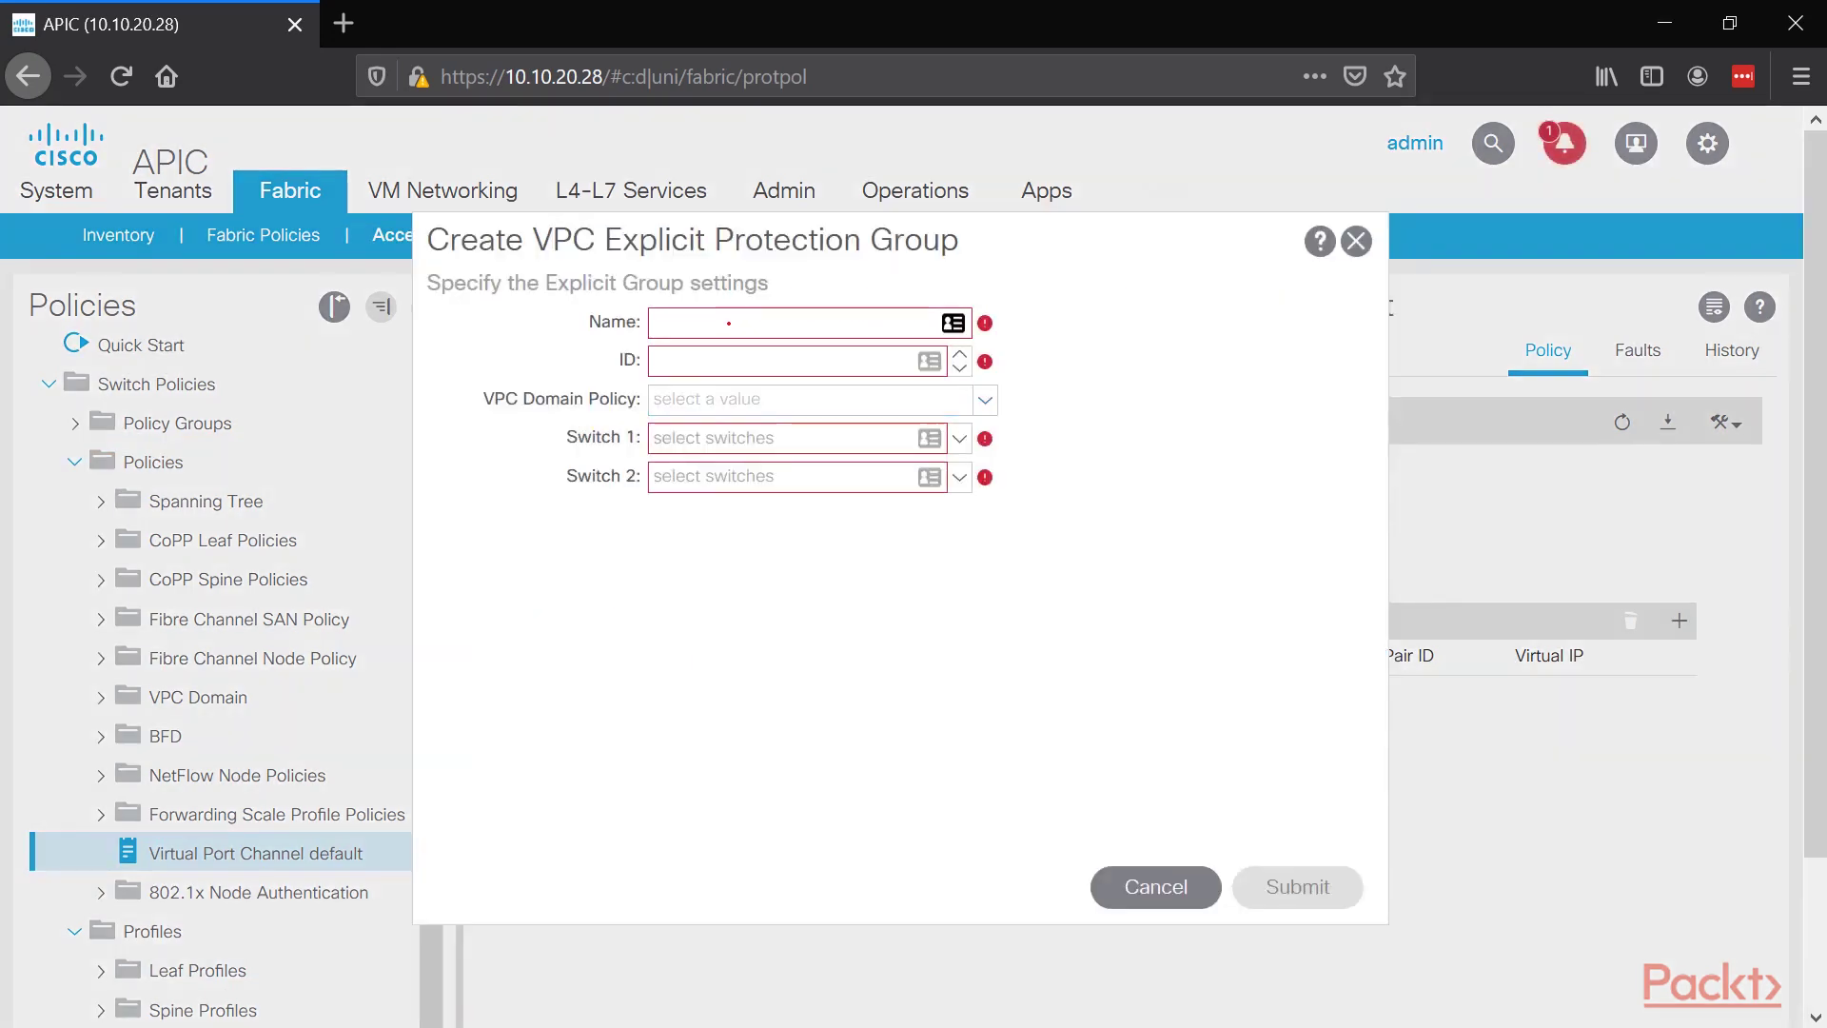
{"action": "key", "text": "Tab"}
{"action": "type", "text": "vPC-LEa"}
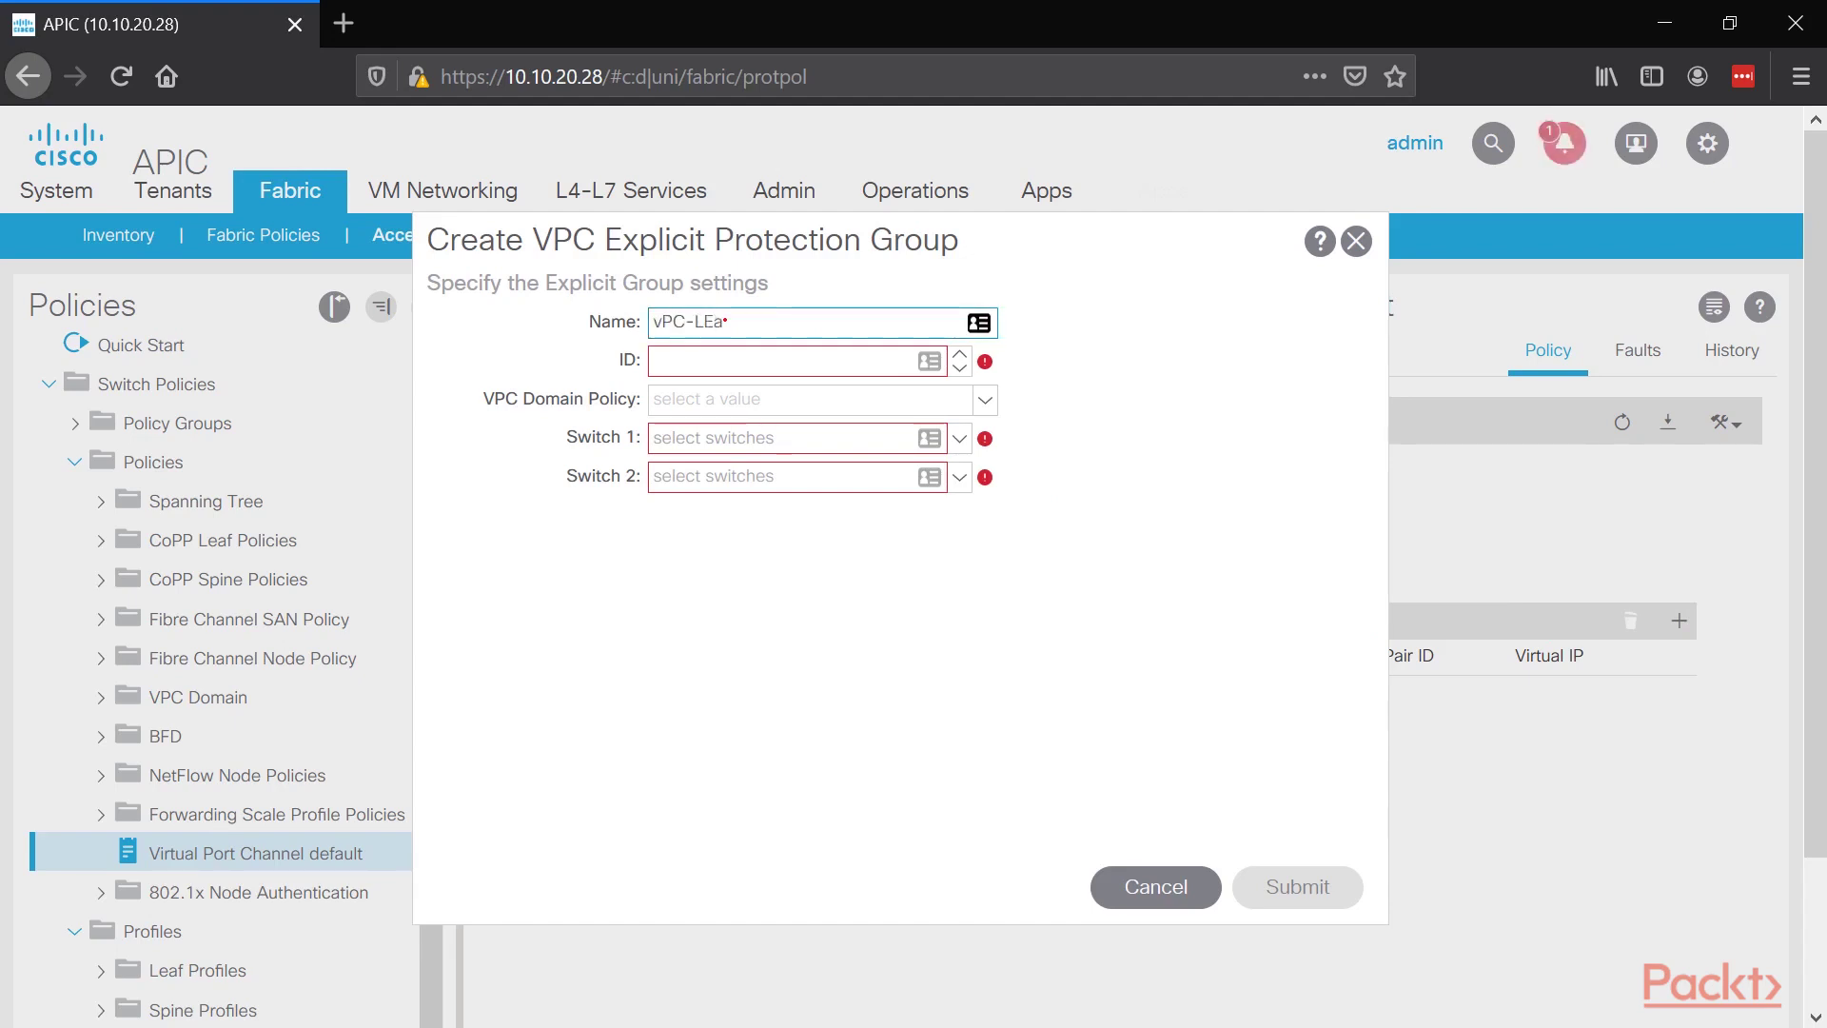
{"action": "key", "text": "BackSpace"}
{"action": "key", "text": "BackSpace"}
{"action": "type", "text": "eaf101-Leaf102"}
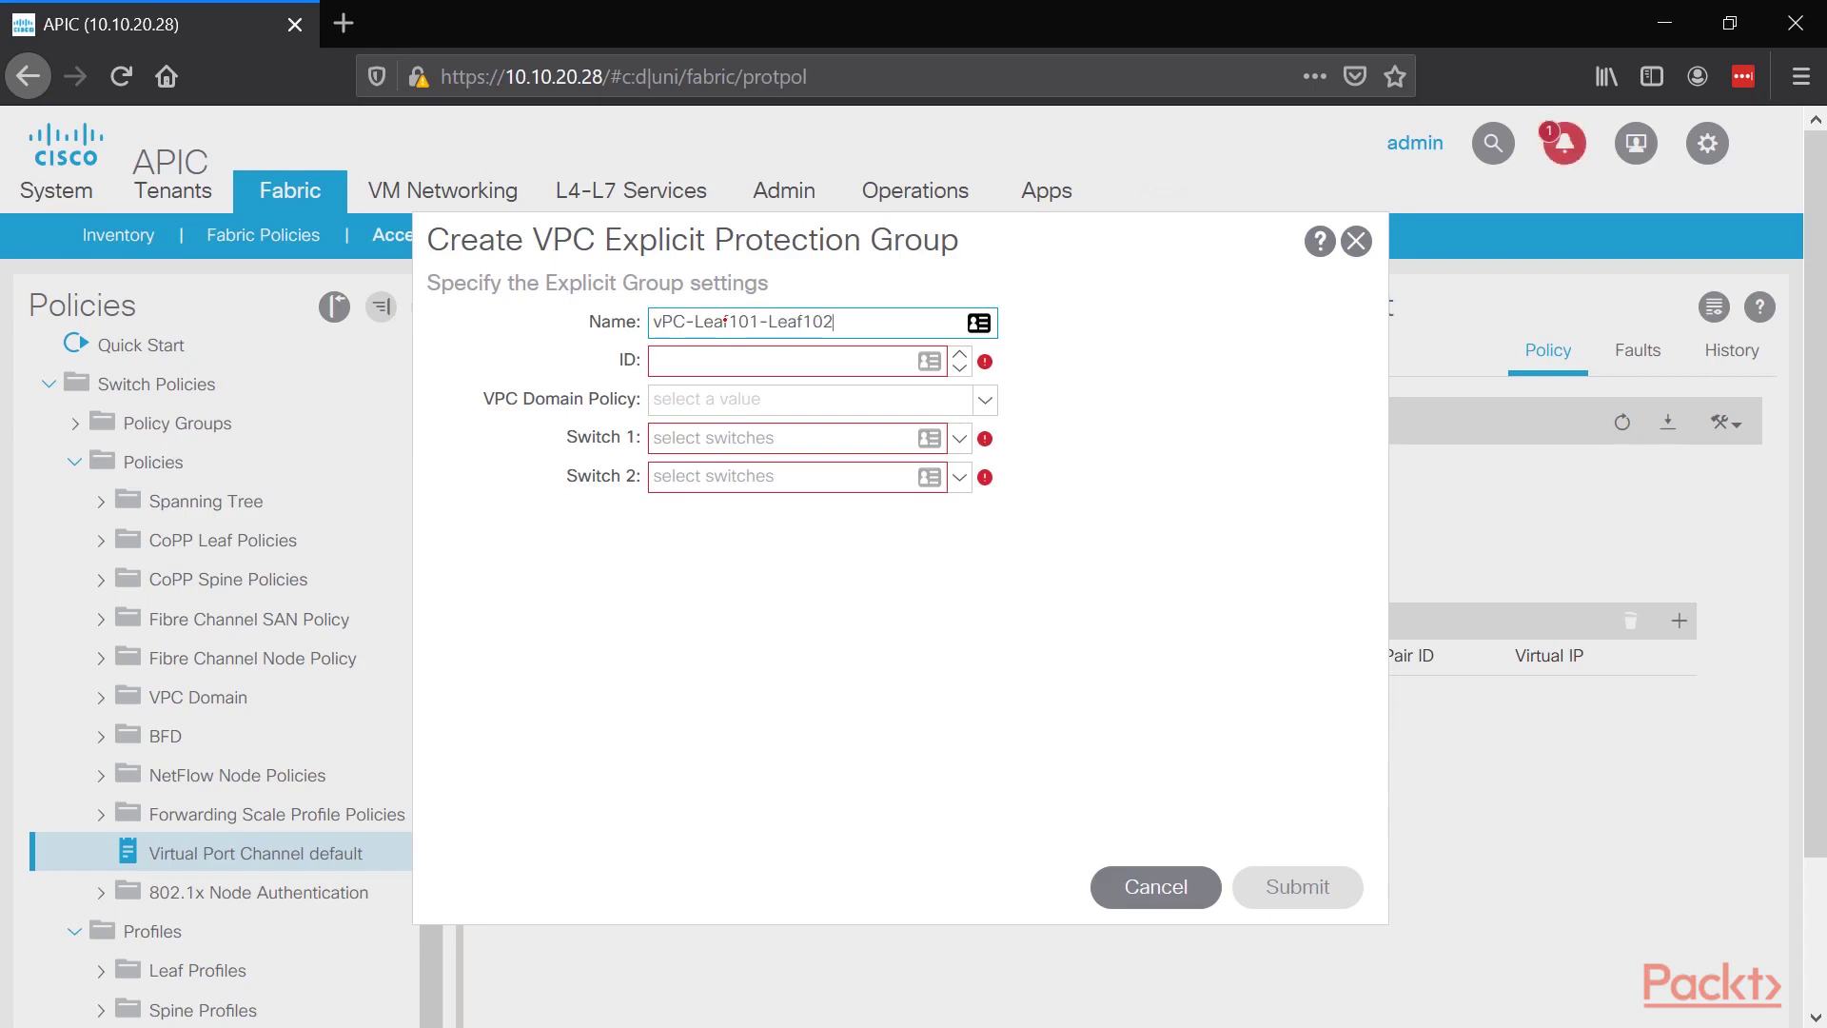
{"action": "left_click_drag", "start_coordinate": [836, 322], "coordinate": [652, 322]}
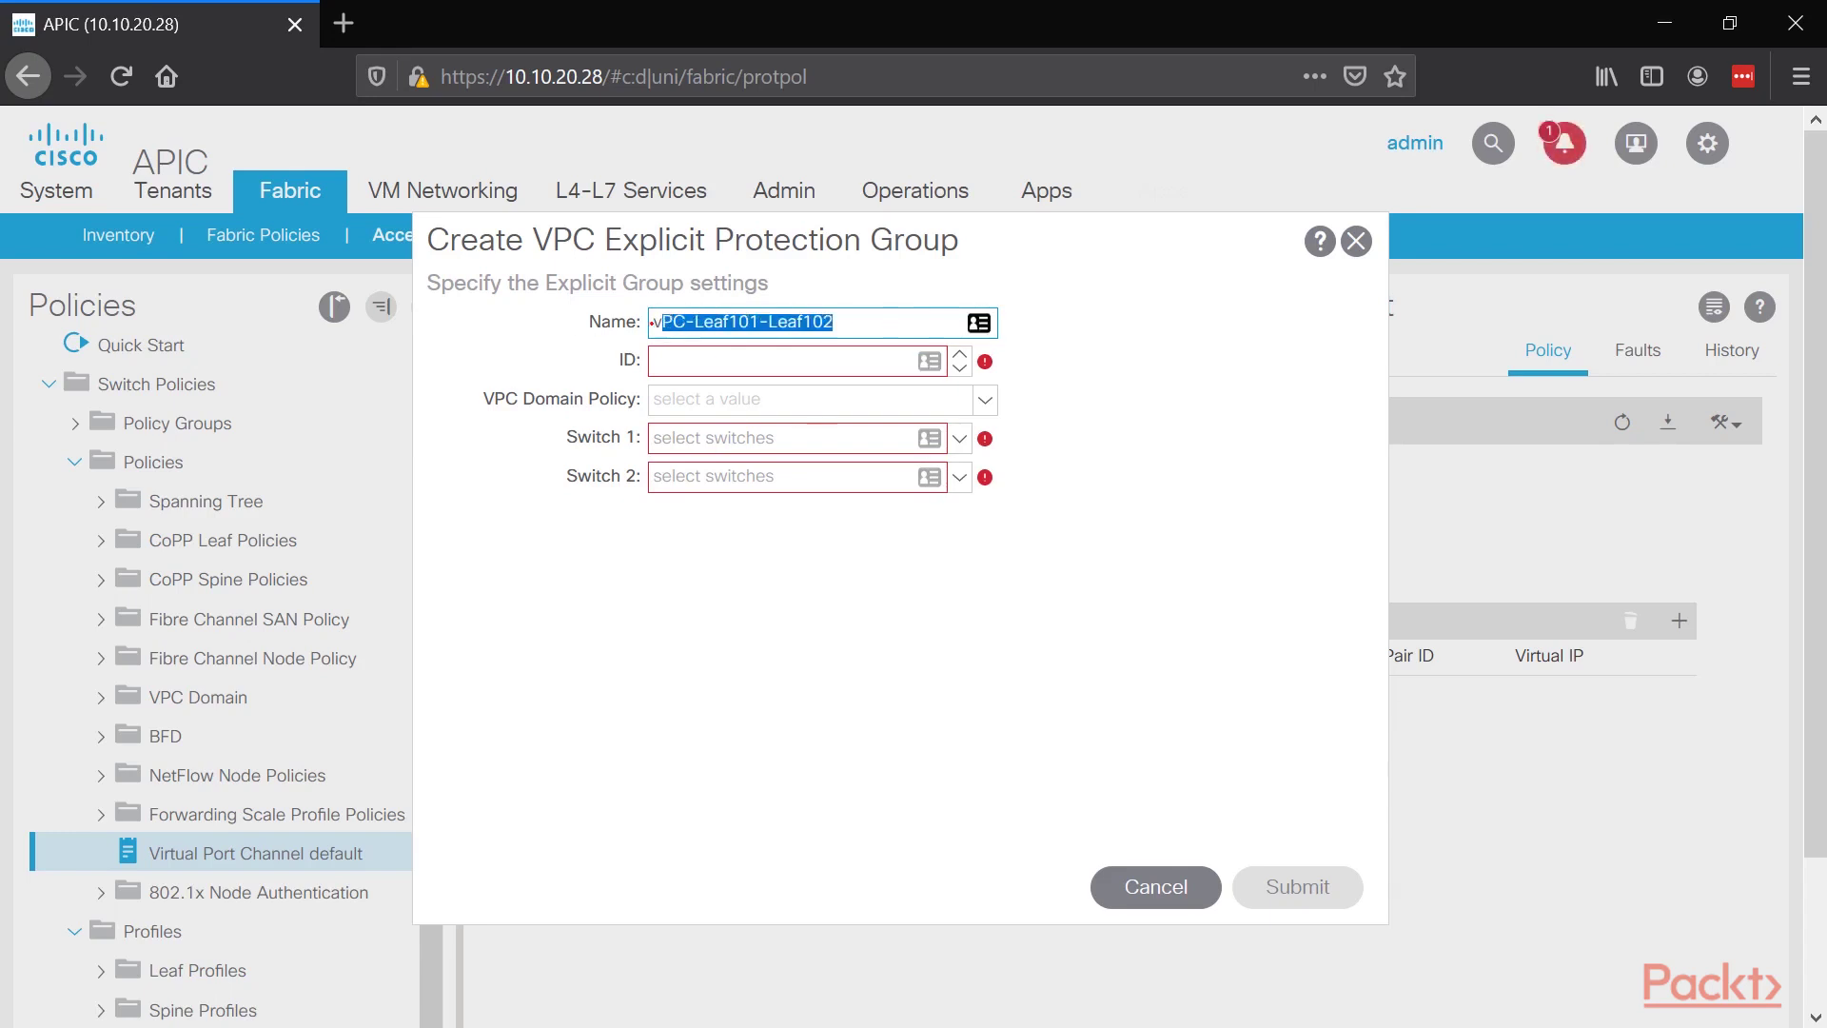
{"action": "left_click", "coordinate": [672, 362]}
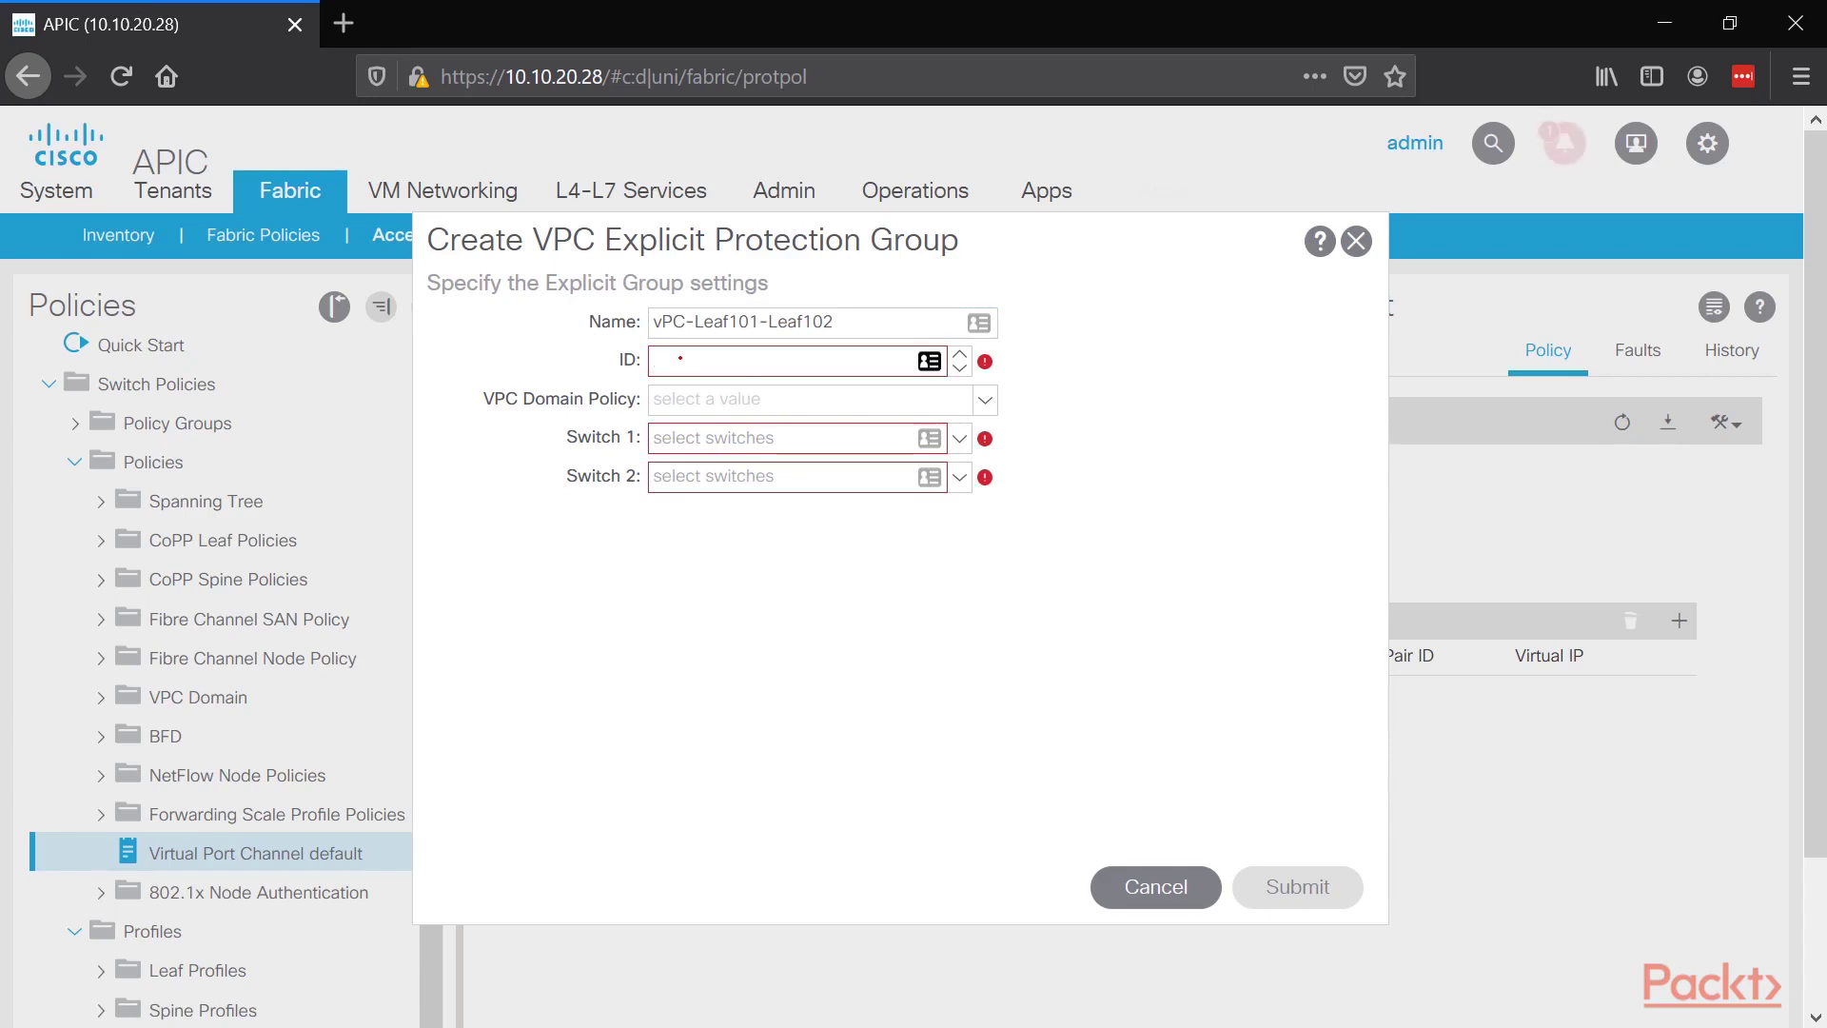
{"action": "type", "text": "1"}
Step: Use the default VPC domain policy, pair leaf switches 101 and 102, and submit
{"action": "left_click", "coordinate": [708, 400]}
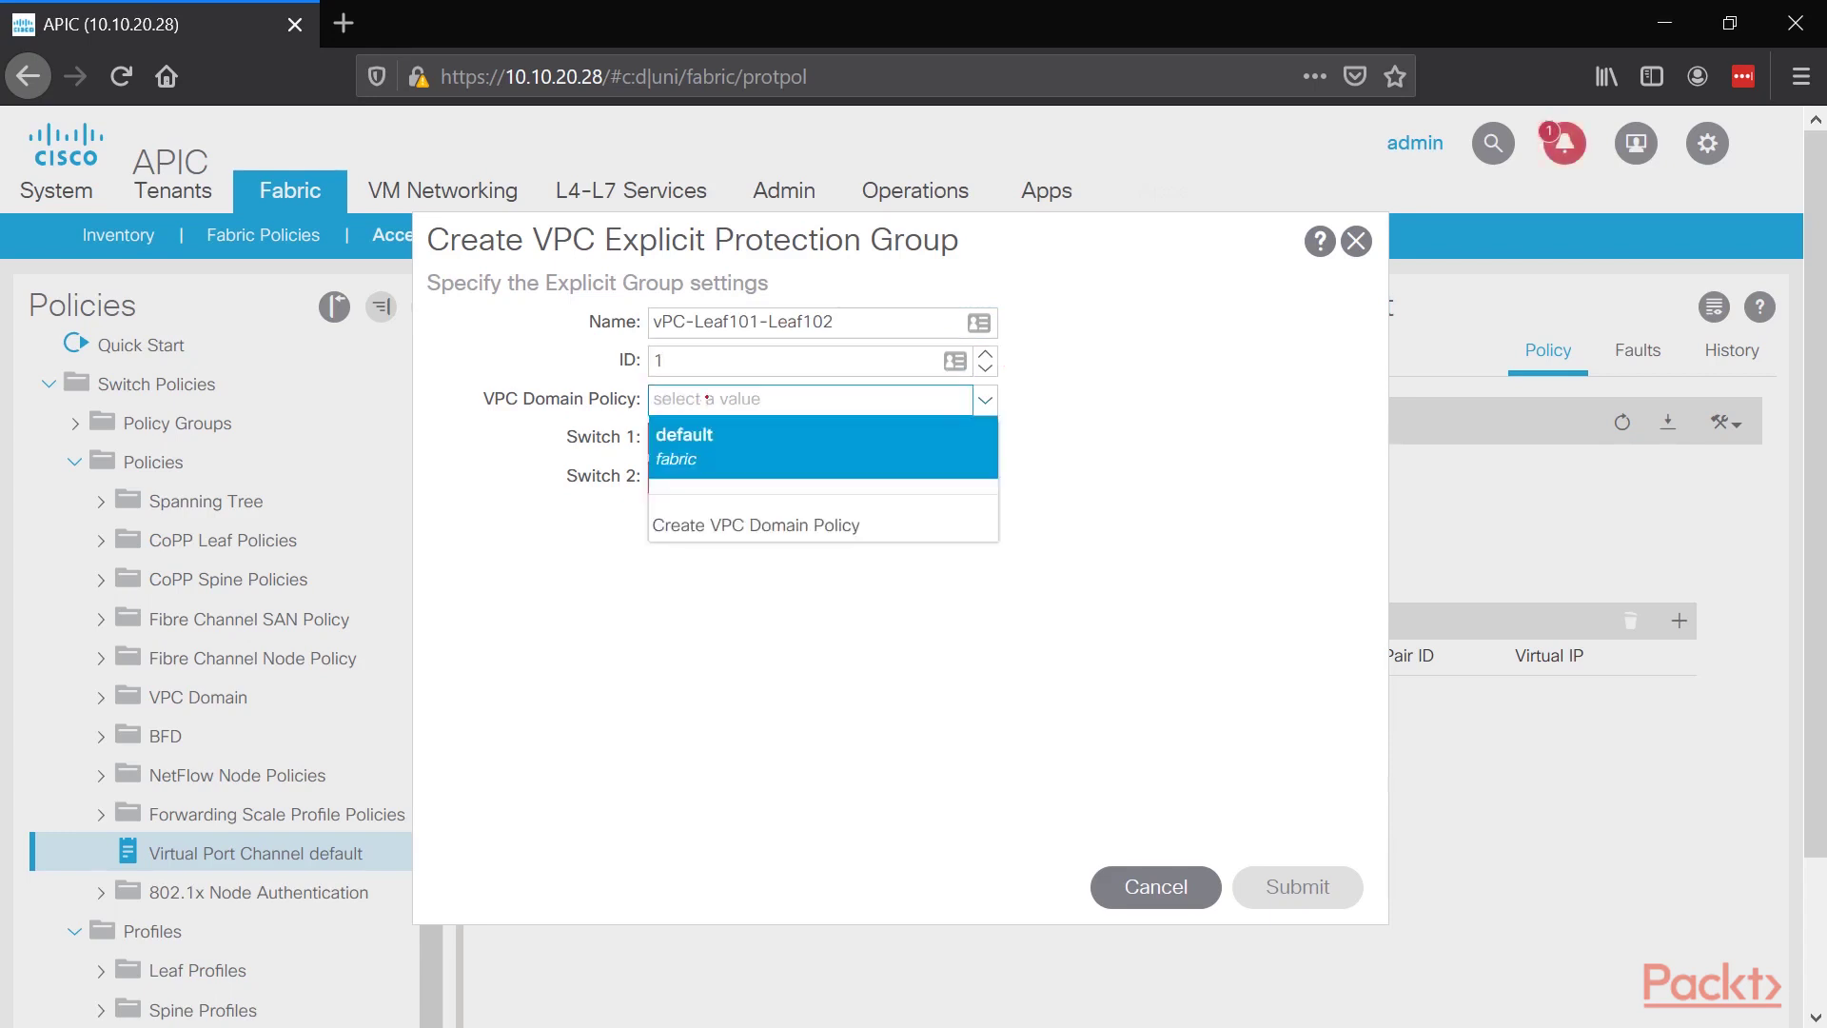
{"action": "left_click", "coordinate": [689, 458]}
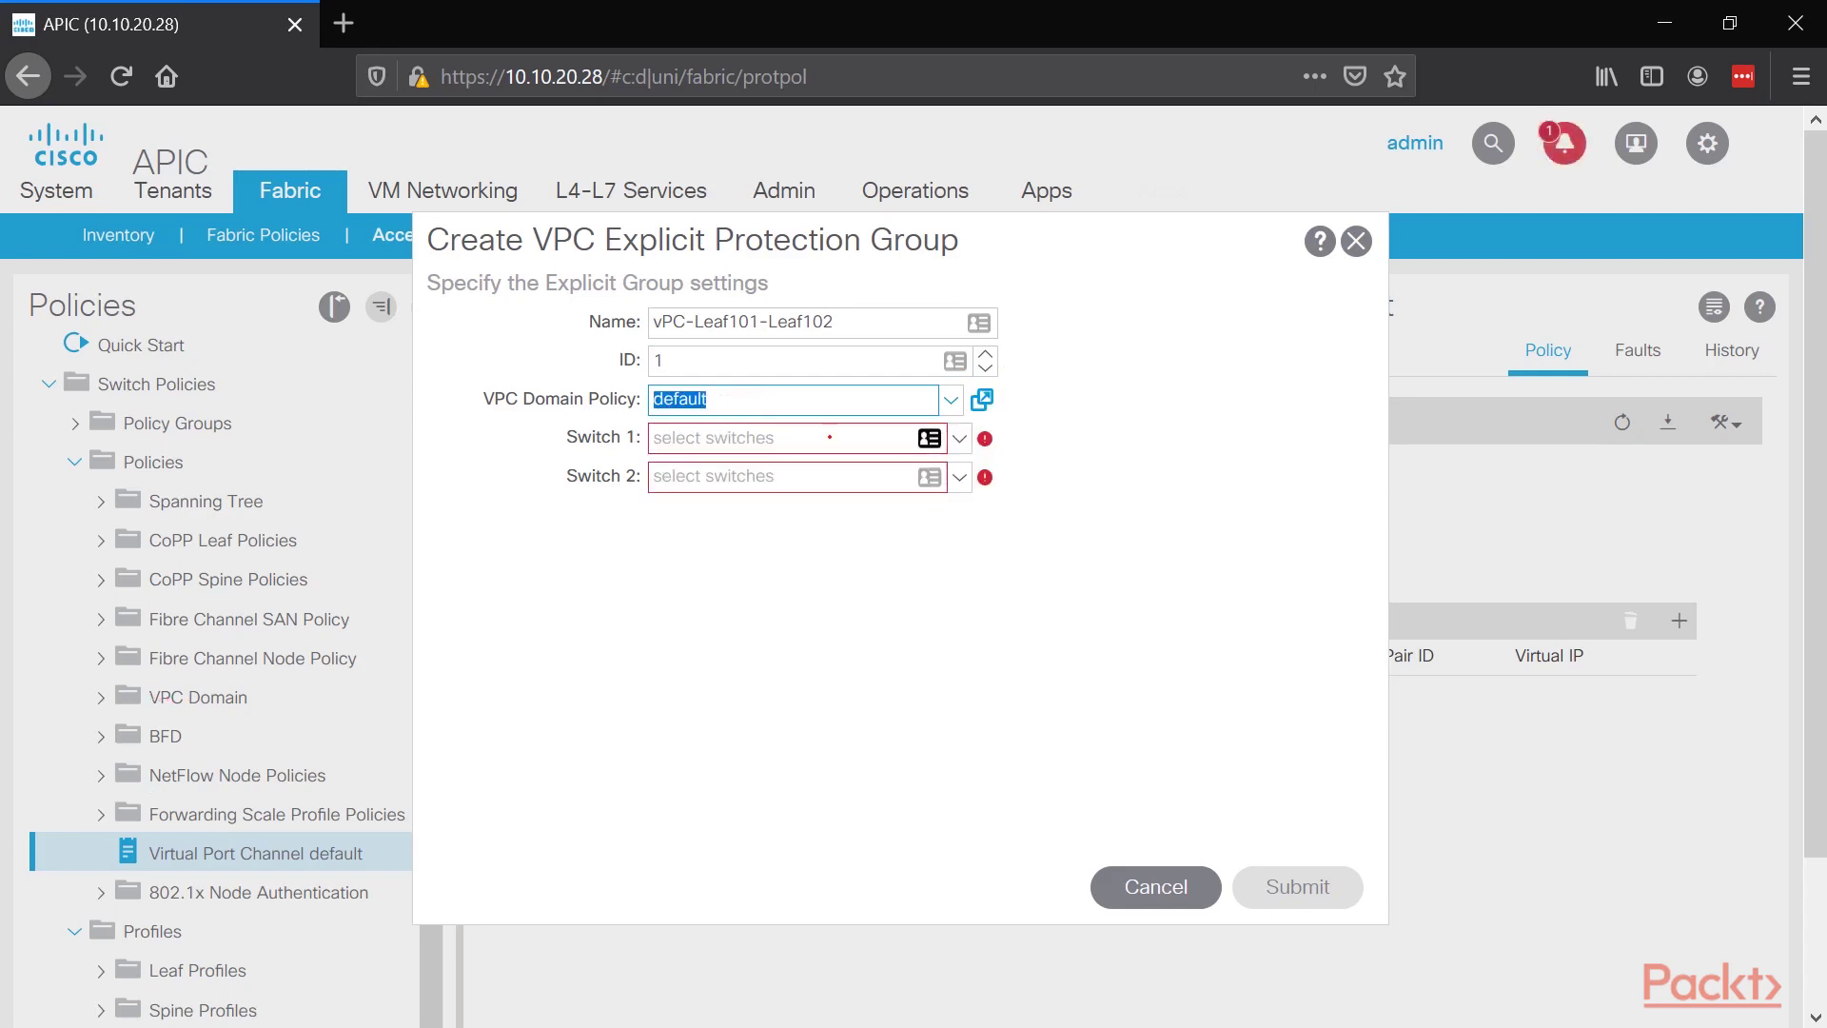
{"action": "left_click", "coordinate": [959, 438]}
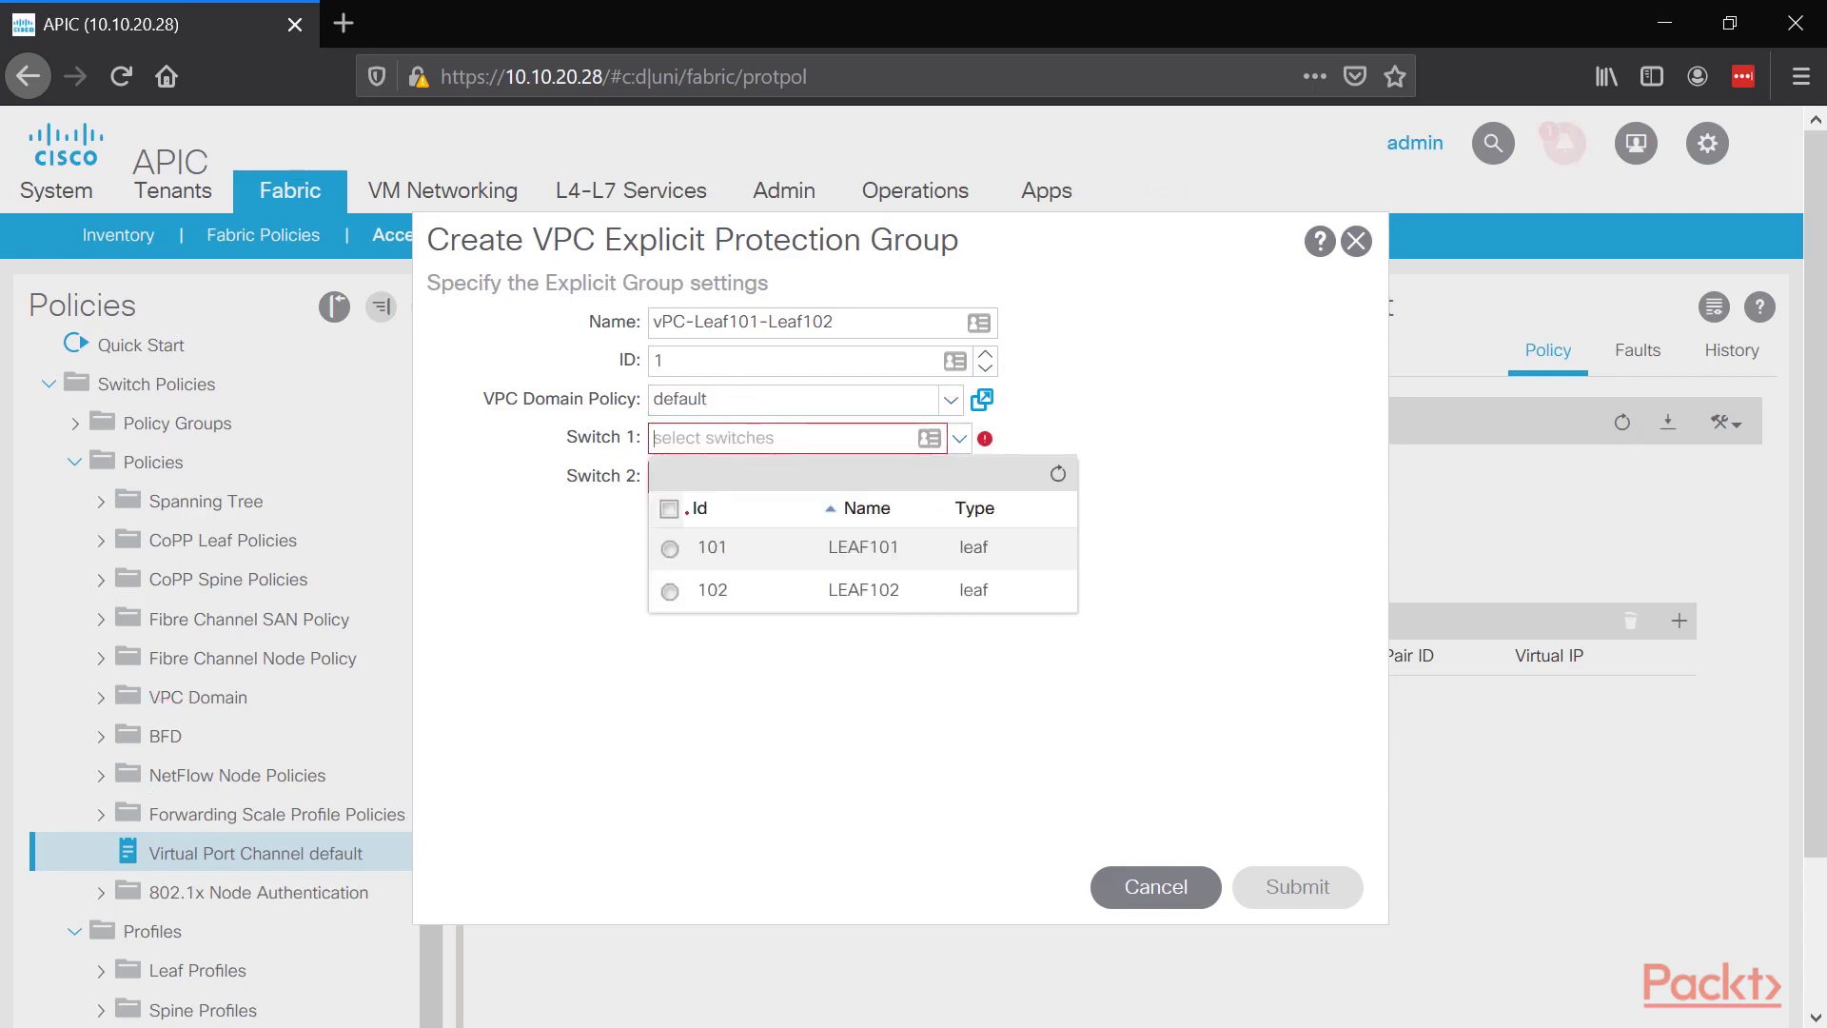
{"action": "left_click", "coordinate": [714, 549]}
{"action": "left_click", "coordinate": [667, 476]}
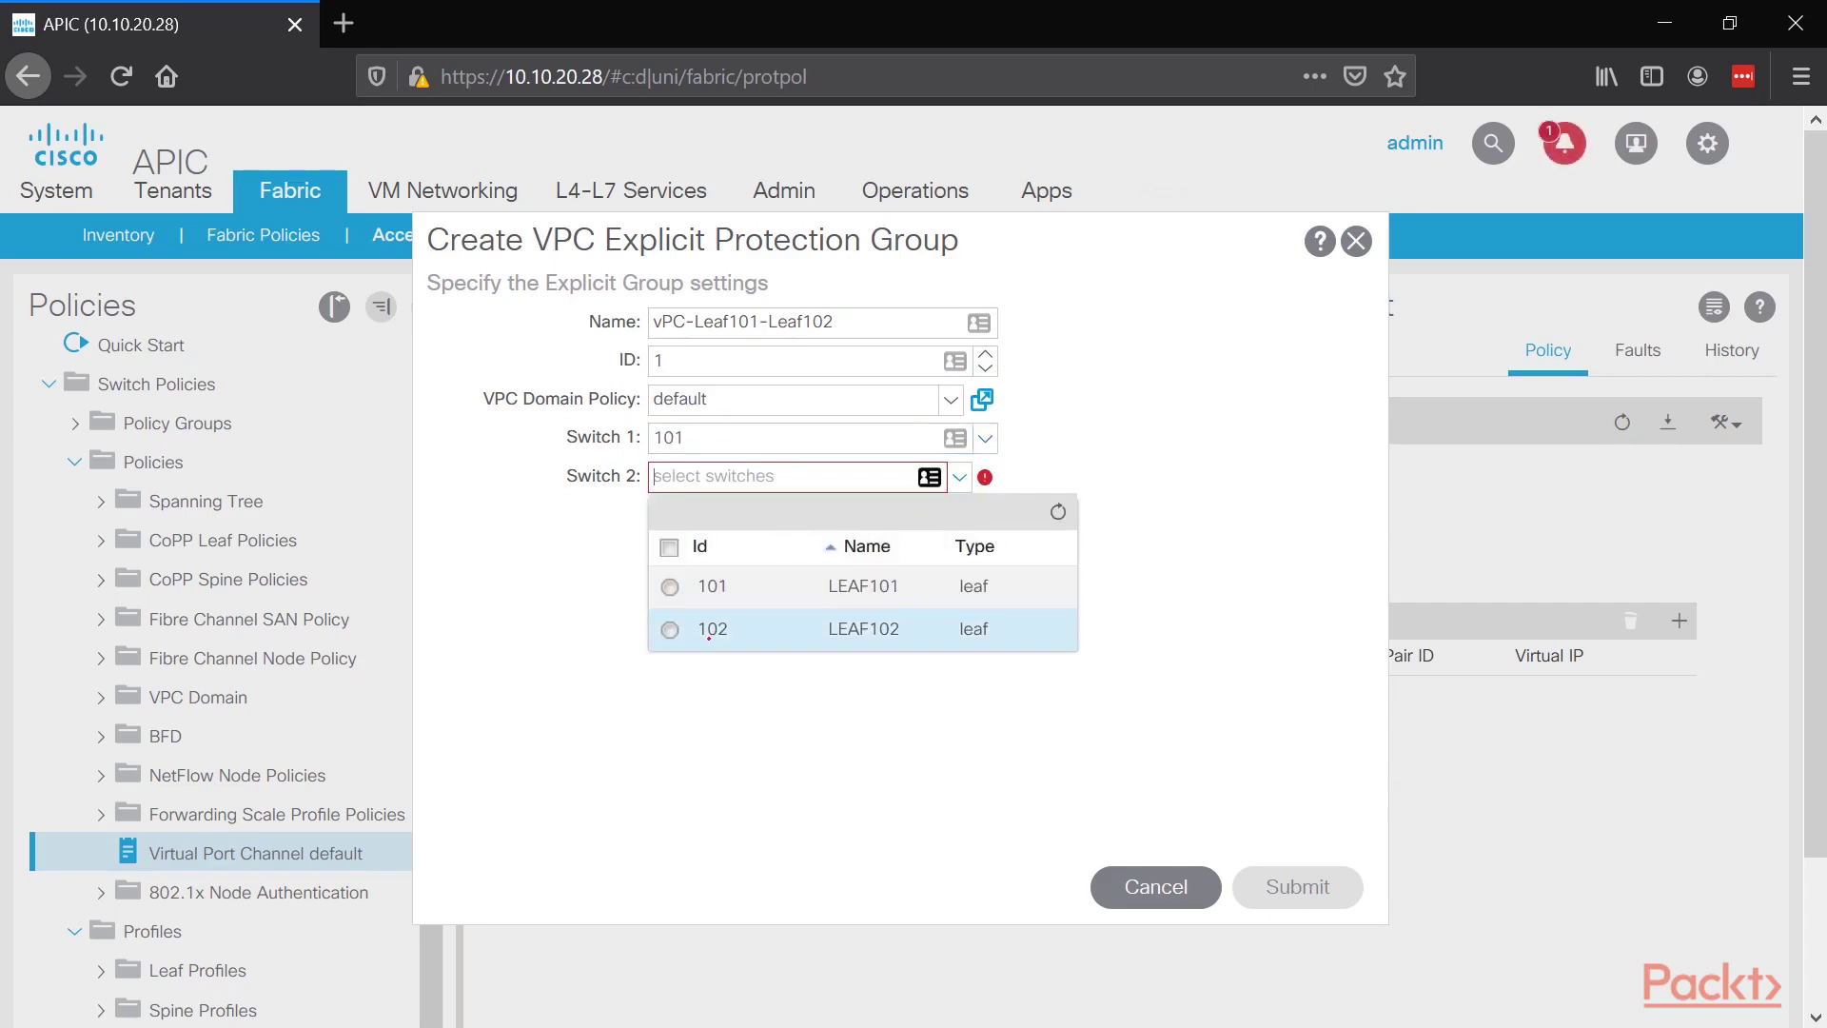
{"action": "left_click", "coordinate": [668, 629]}
{"action": "left_click", "coordinate": [1333, 876]}
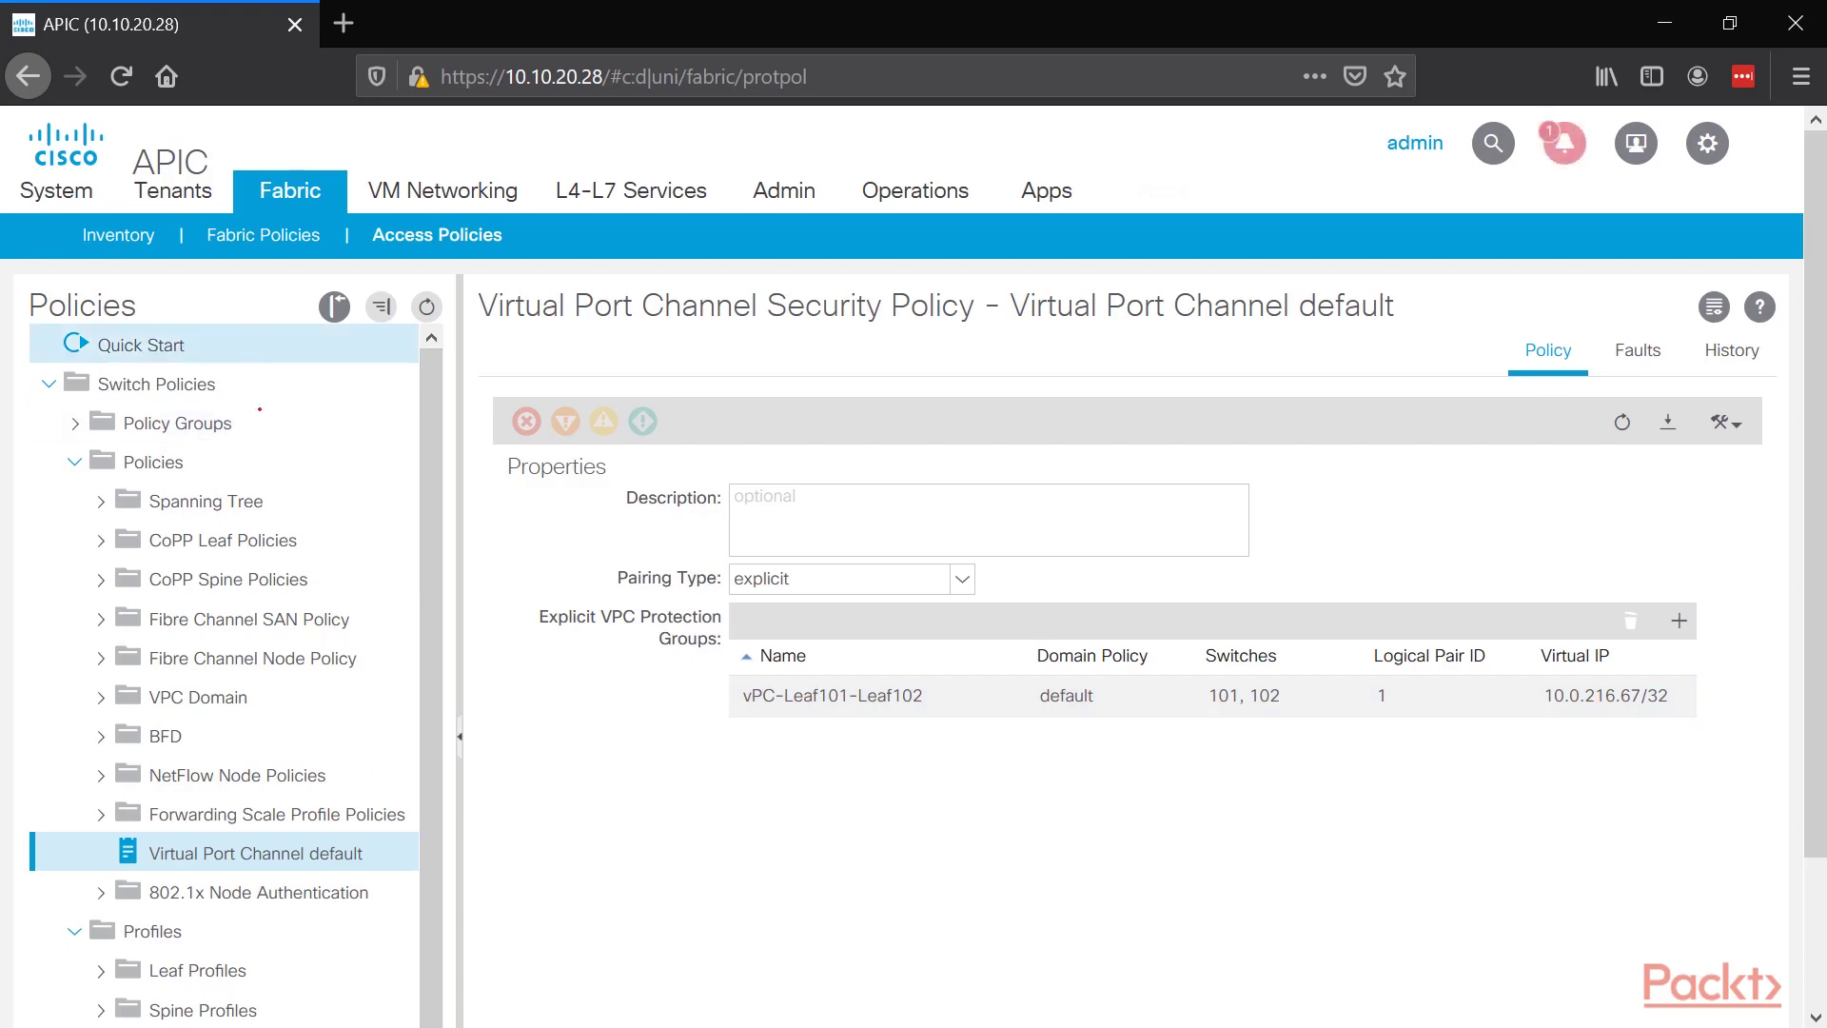
Step: Expand Interface Policies > Policies and show the existing CDP Interface policies
{"action": "left_click", "coordinate": [53, 384]}
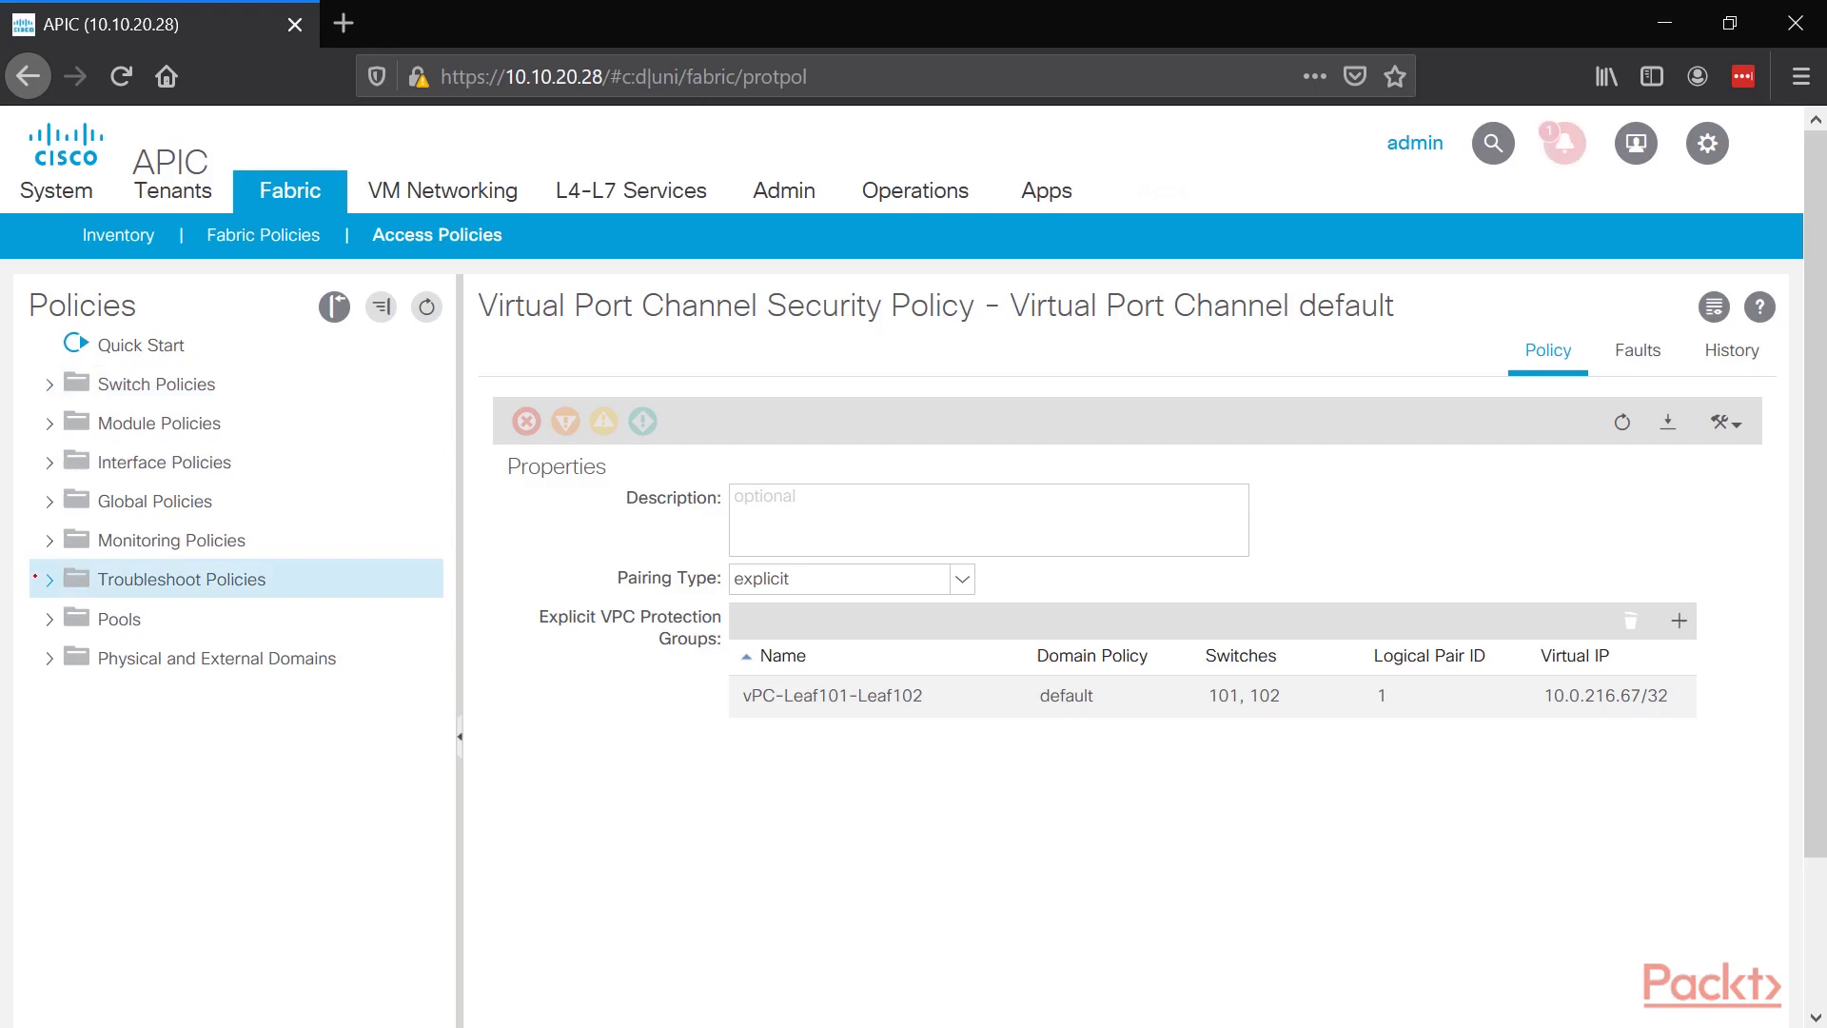
{"action": "left_click", "coordinate": [49, 463]}
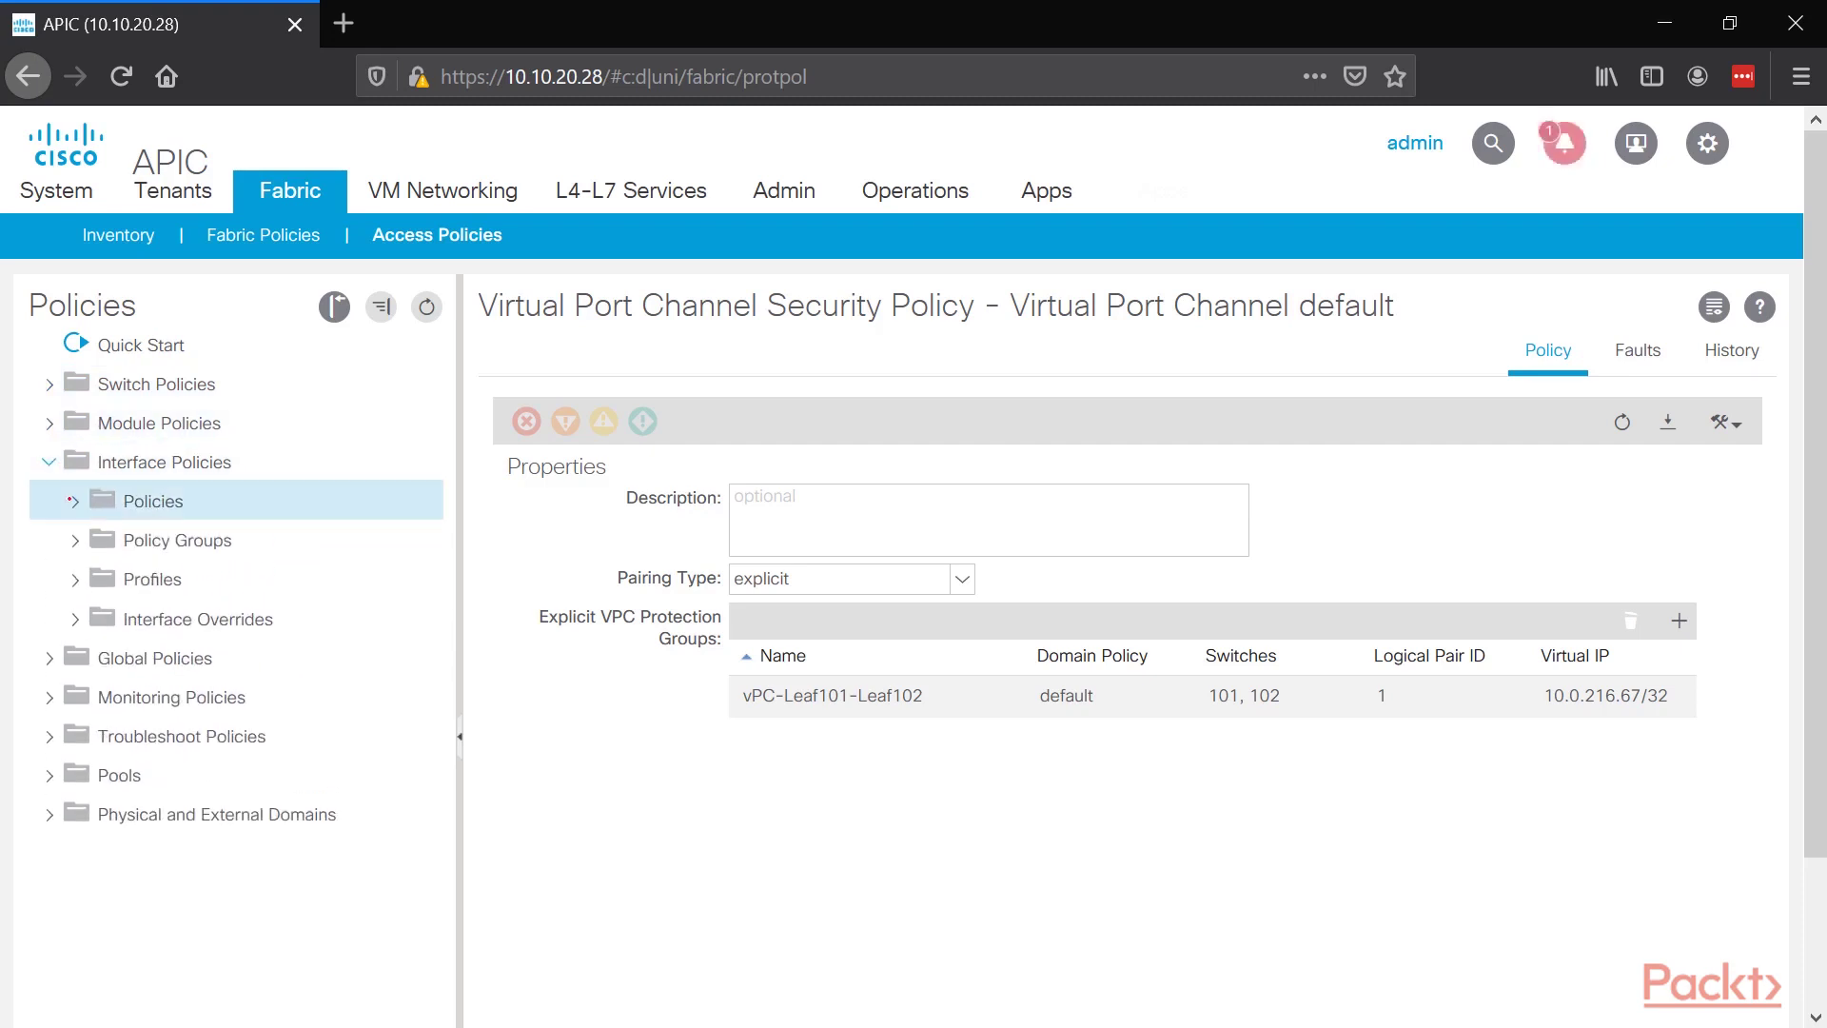
{"action": "left_click", "coordinate": [74, 502]}
{"action": "scroll", "coordinate": [210, 609], "scroll_direction": "down", "scroll_amount": 4}
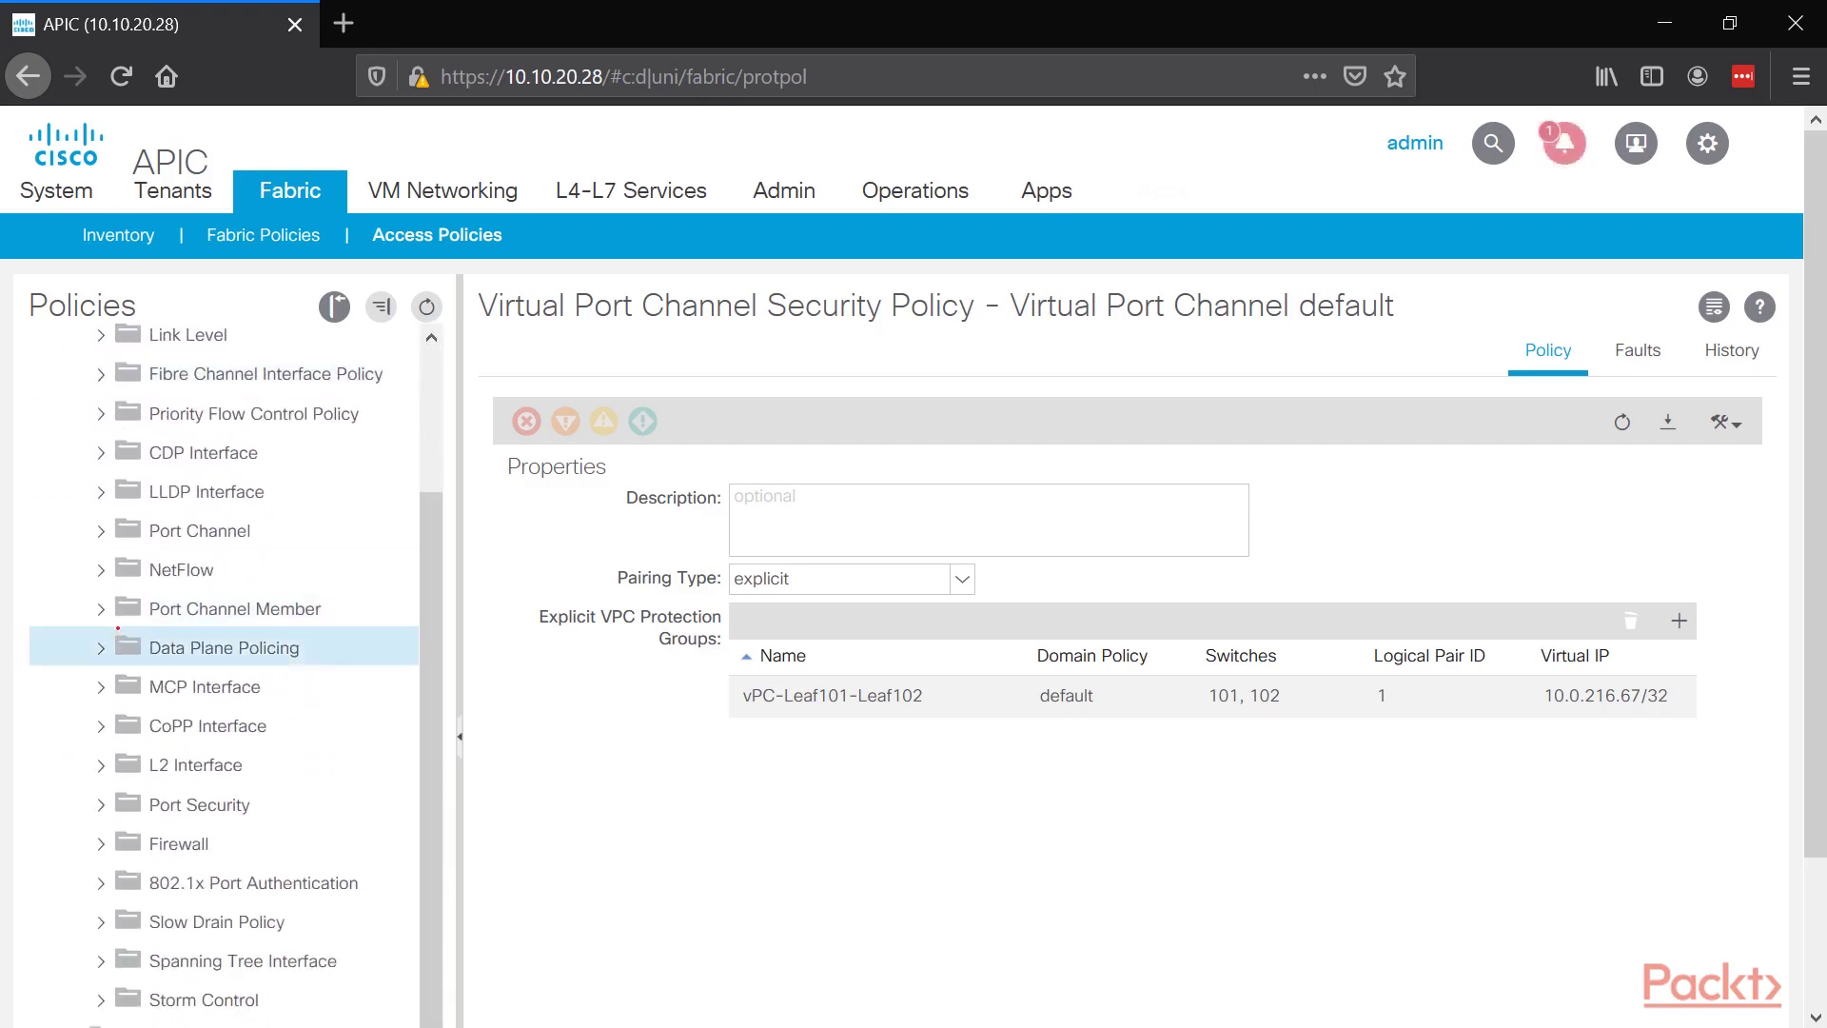
{"action": "scroll", "coordinate": [210, 609], "scroll_direction": "up", "scroll_amount": 4}
{"action": "left_click", "coordinate": [203, 658]}
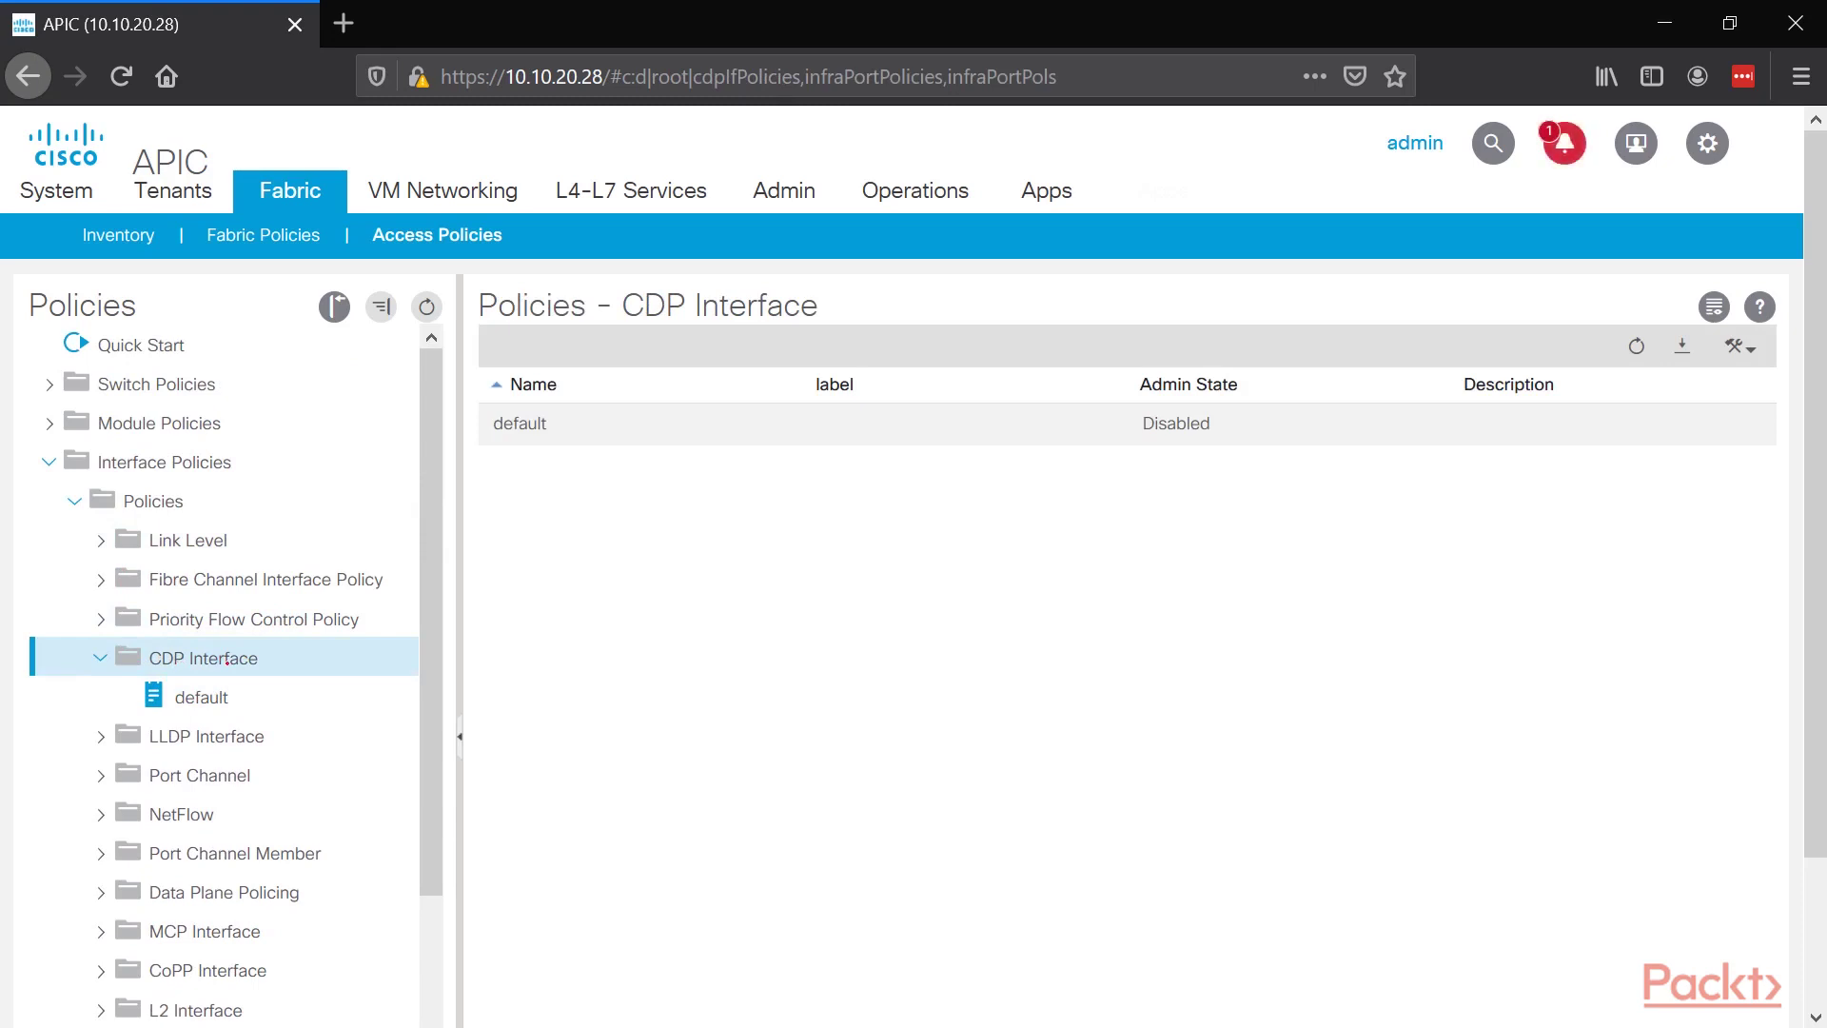
{"action": "right_click", "coordinate": [226, 658]}
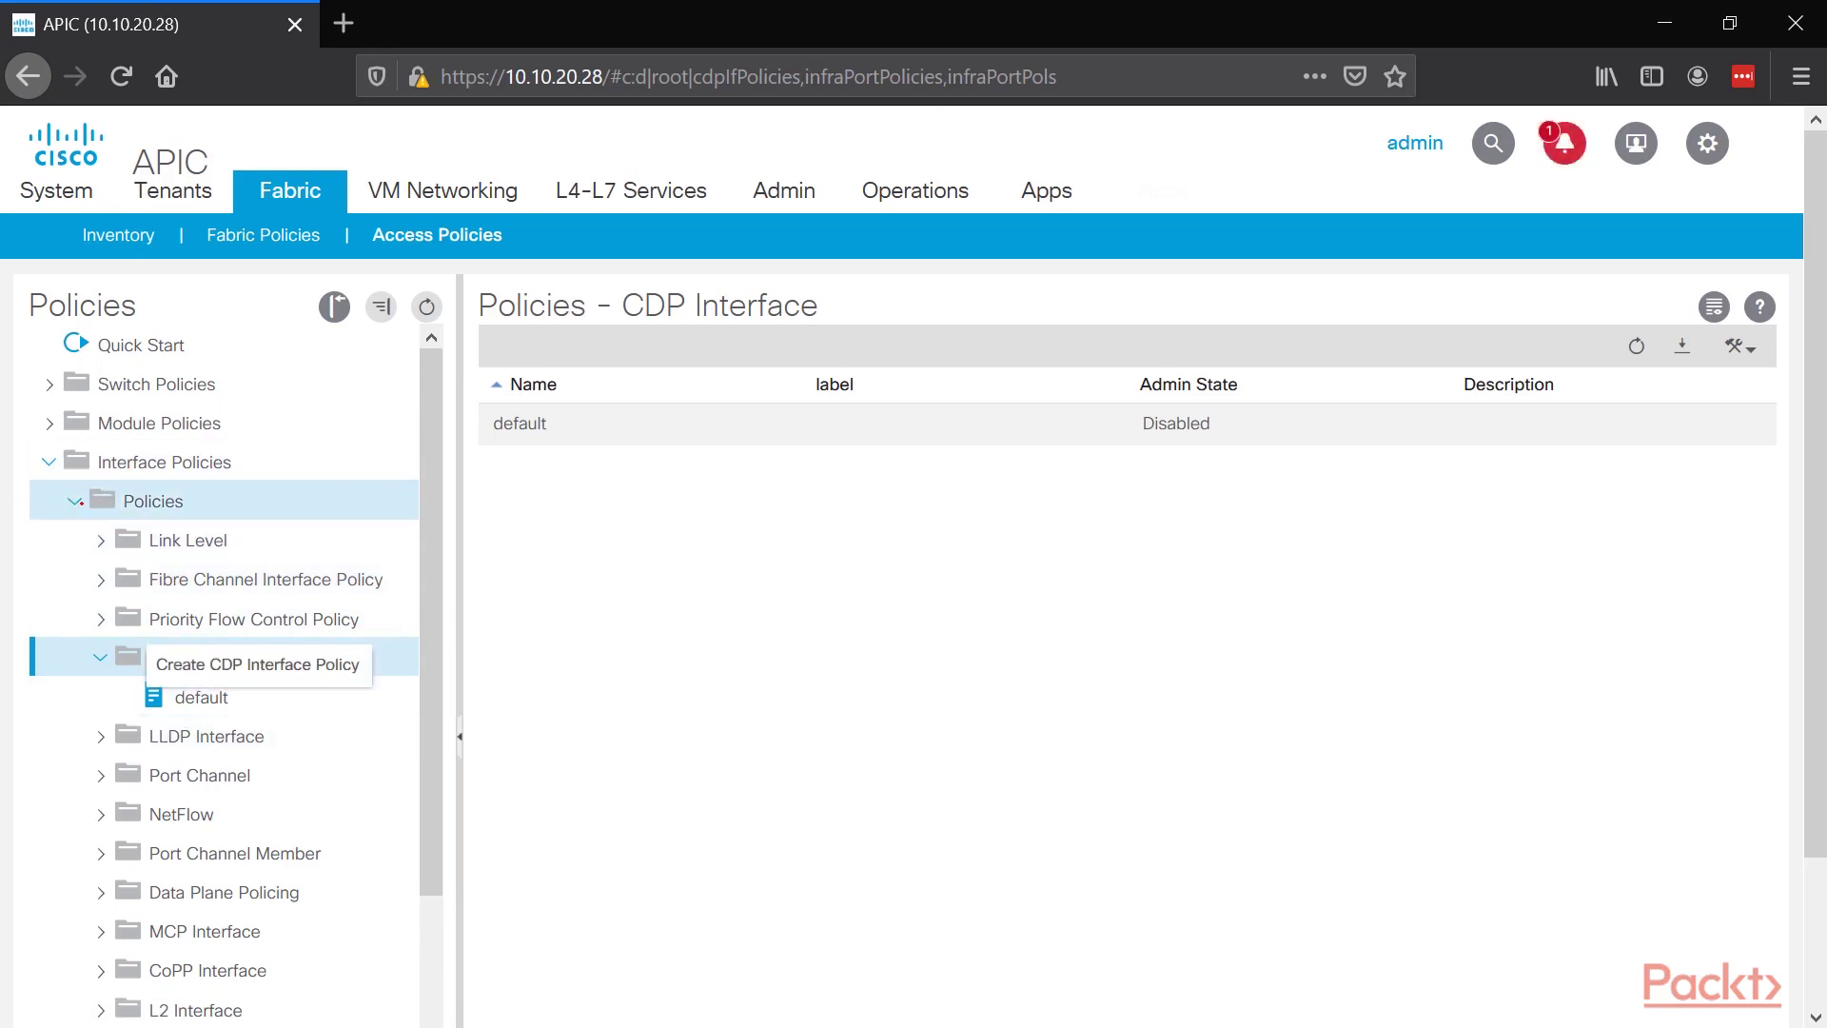
{"action": "left_click", "coordinate": [100, 658]}
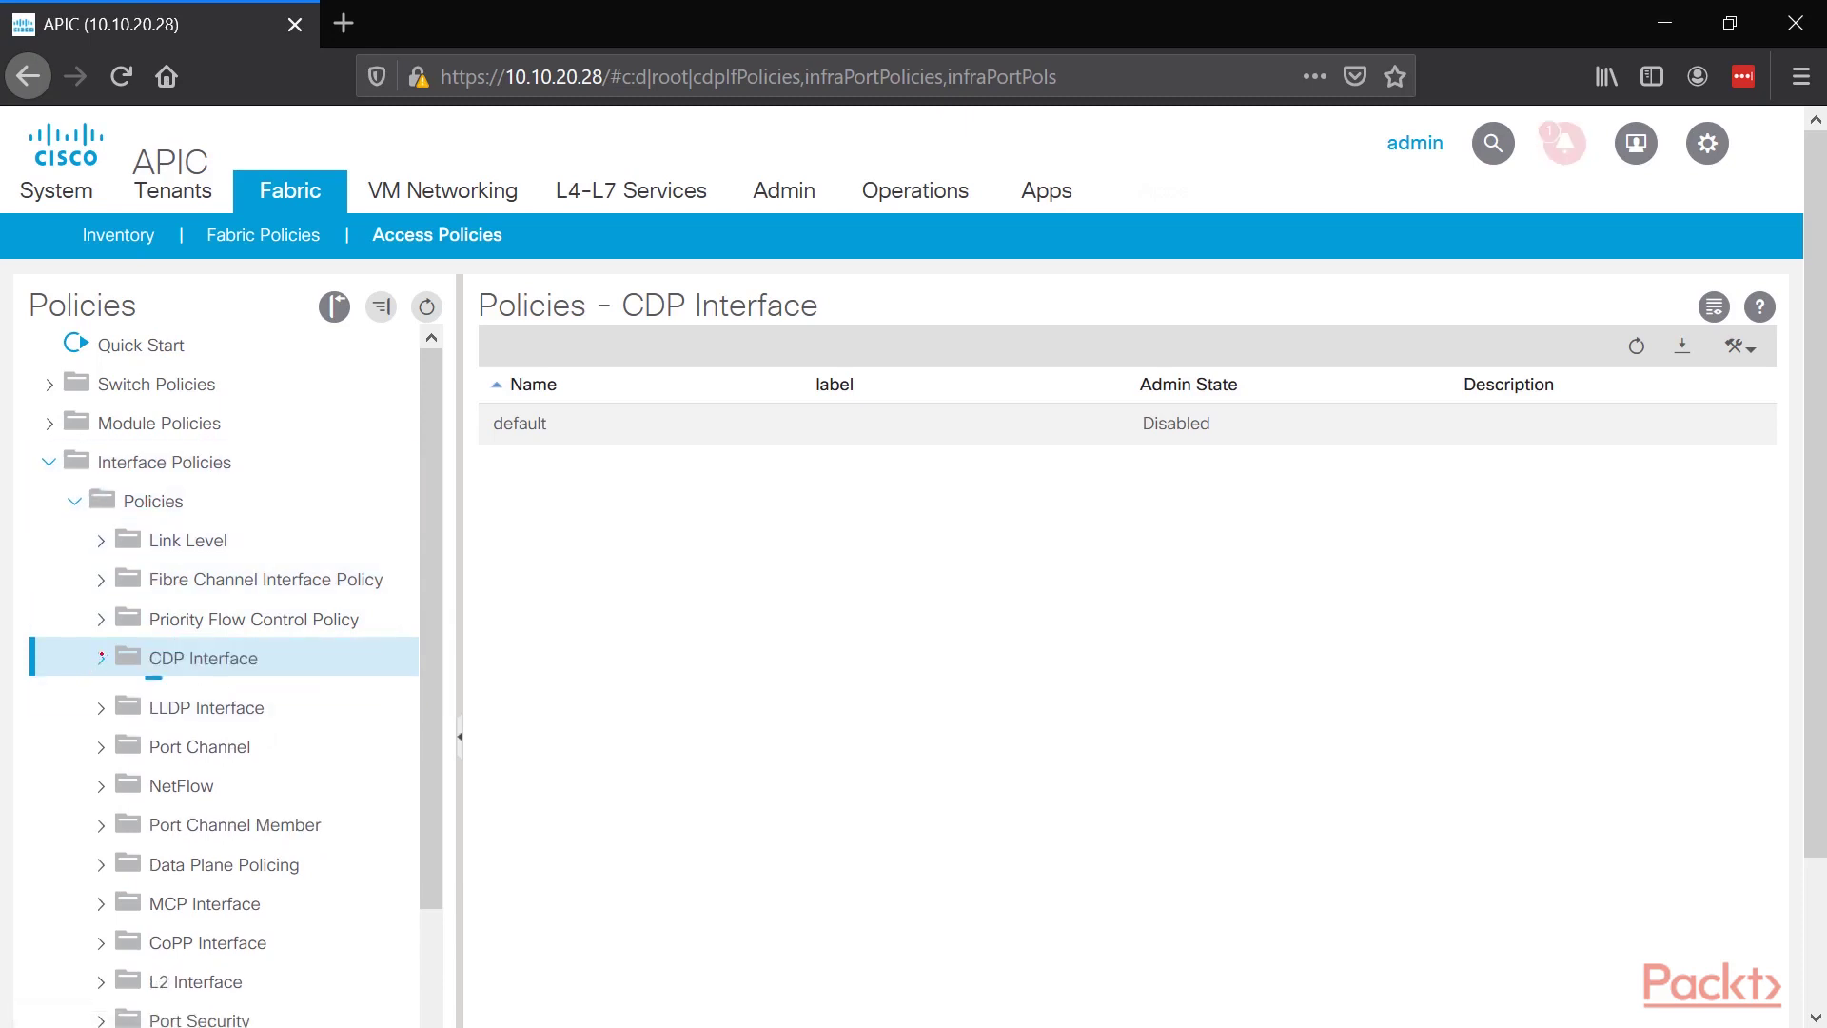
{"action": "left_click", "coordinate": [100, 657]}
Step: Create CDP interface policy CDP_Enable with admin state Enabled
{"action": "right_click", "coordinate": [203, 658]}
{"action": "left_click", "coordinate": [438, 663]}
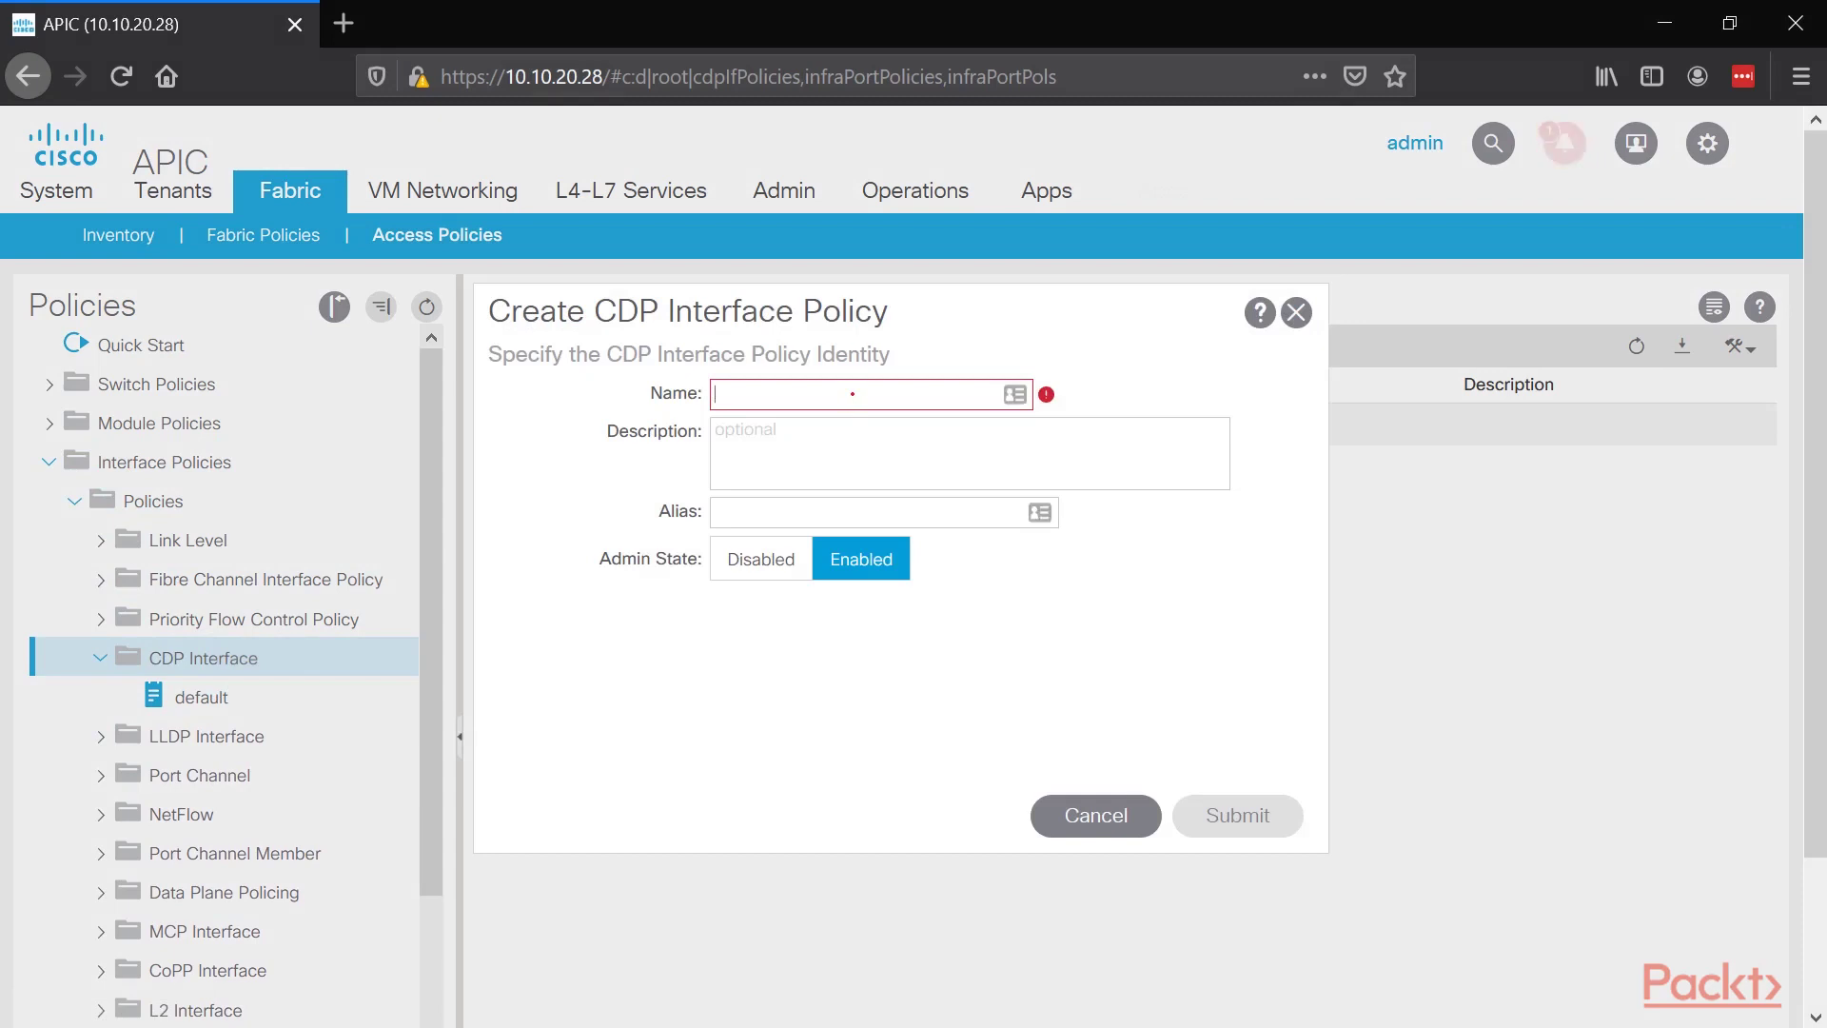
{"action": "type", "text": "CDP"}
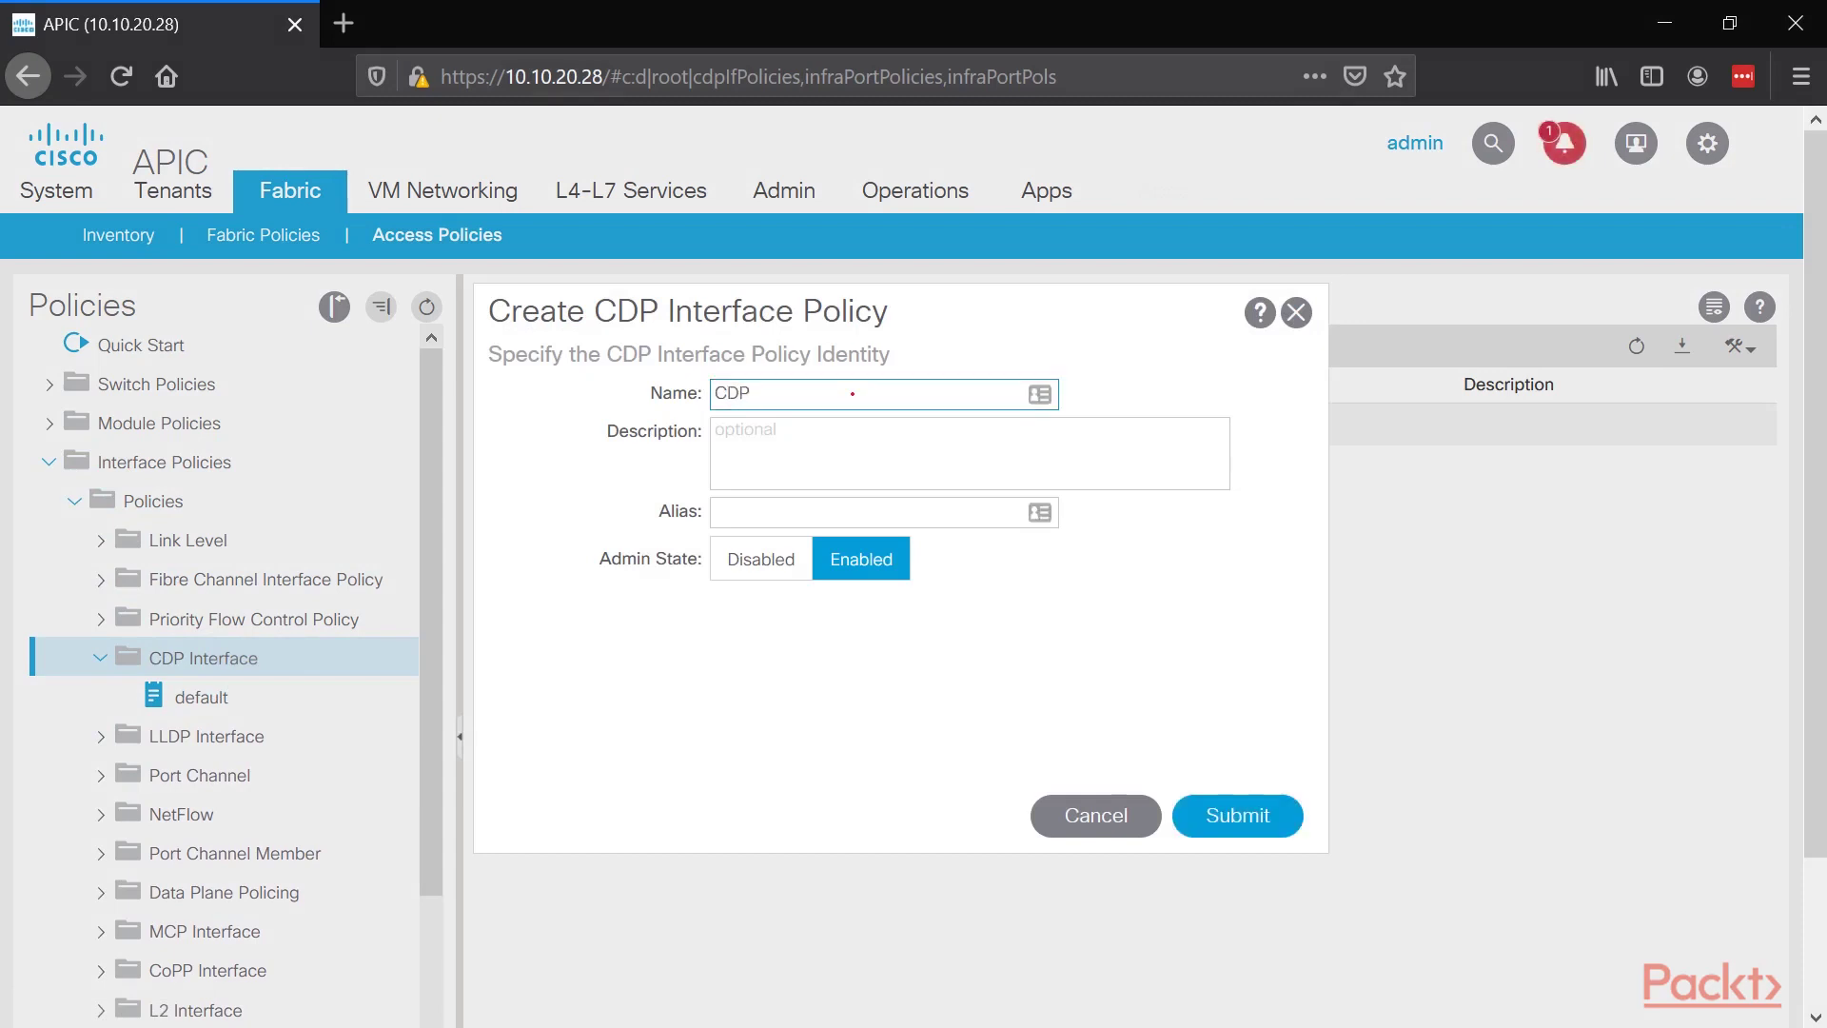
{"action": "type", "text": "_Enable"}
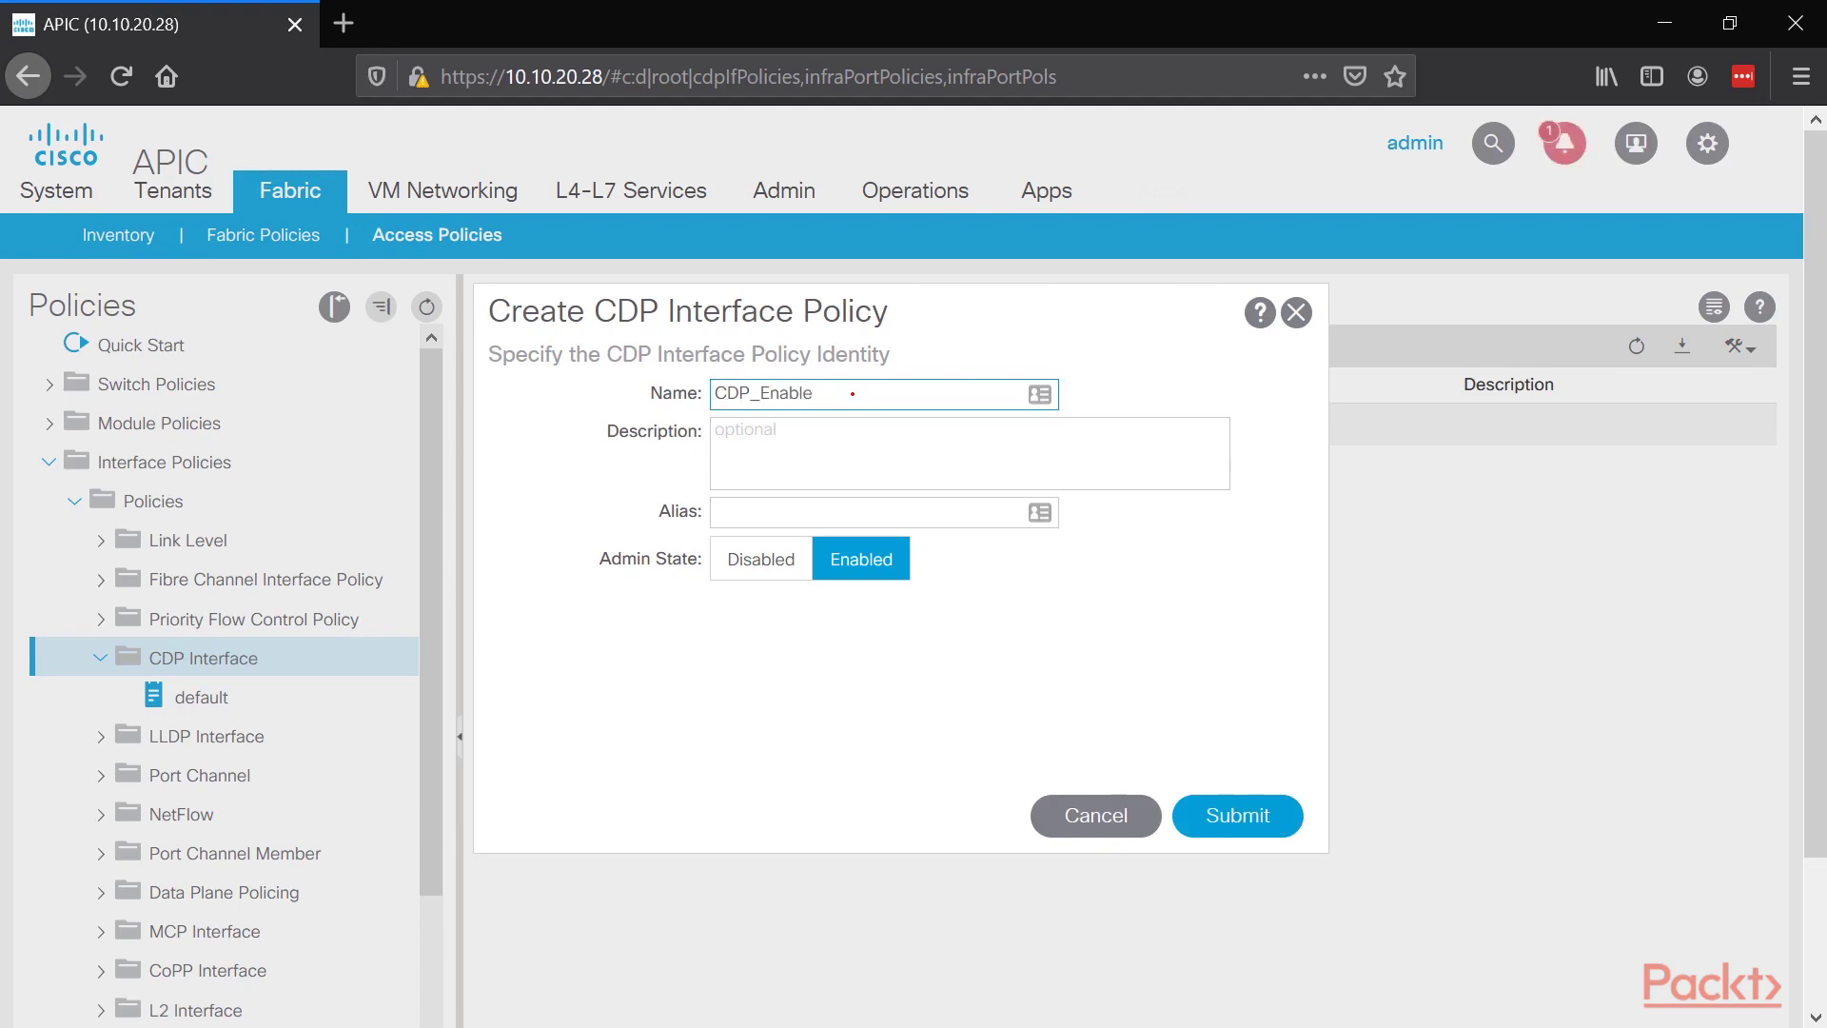
{"action": "left_click", "coordinate": [901, 570]}
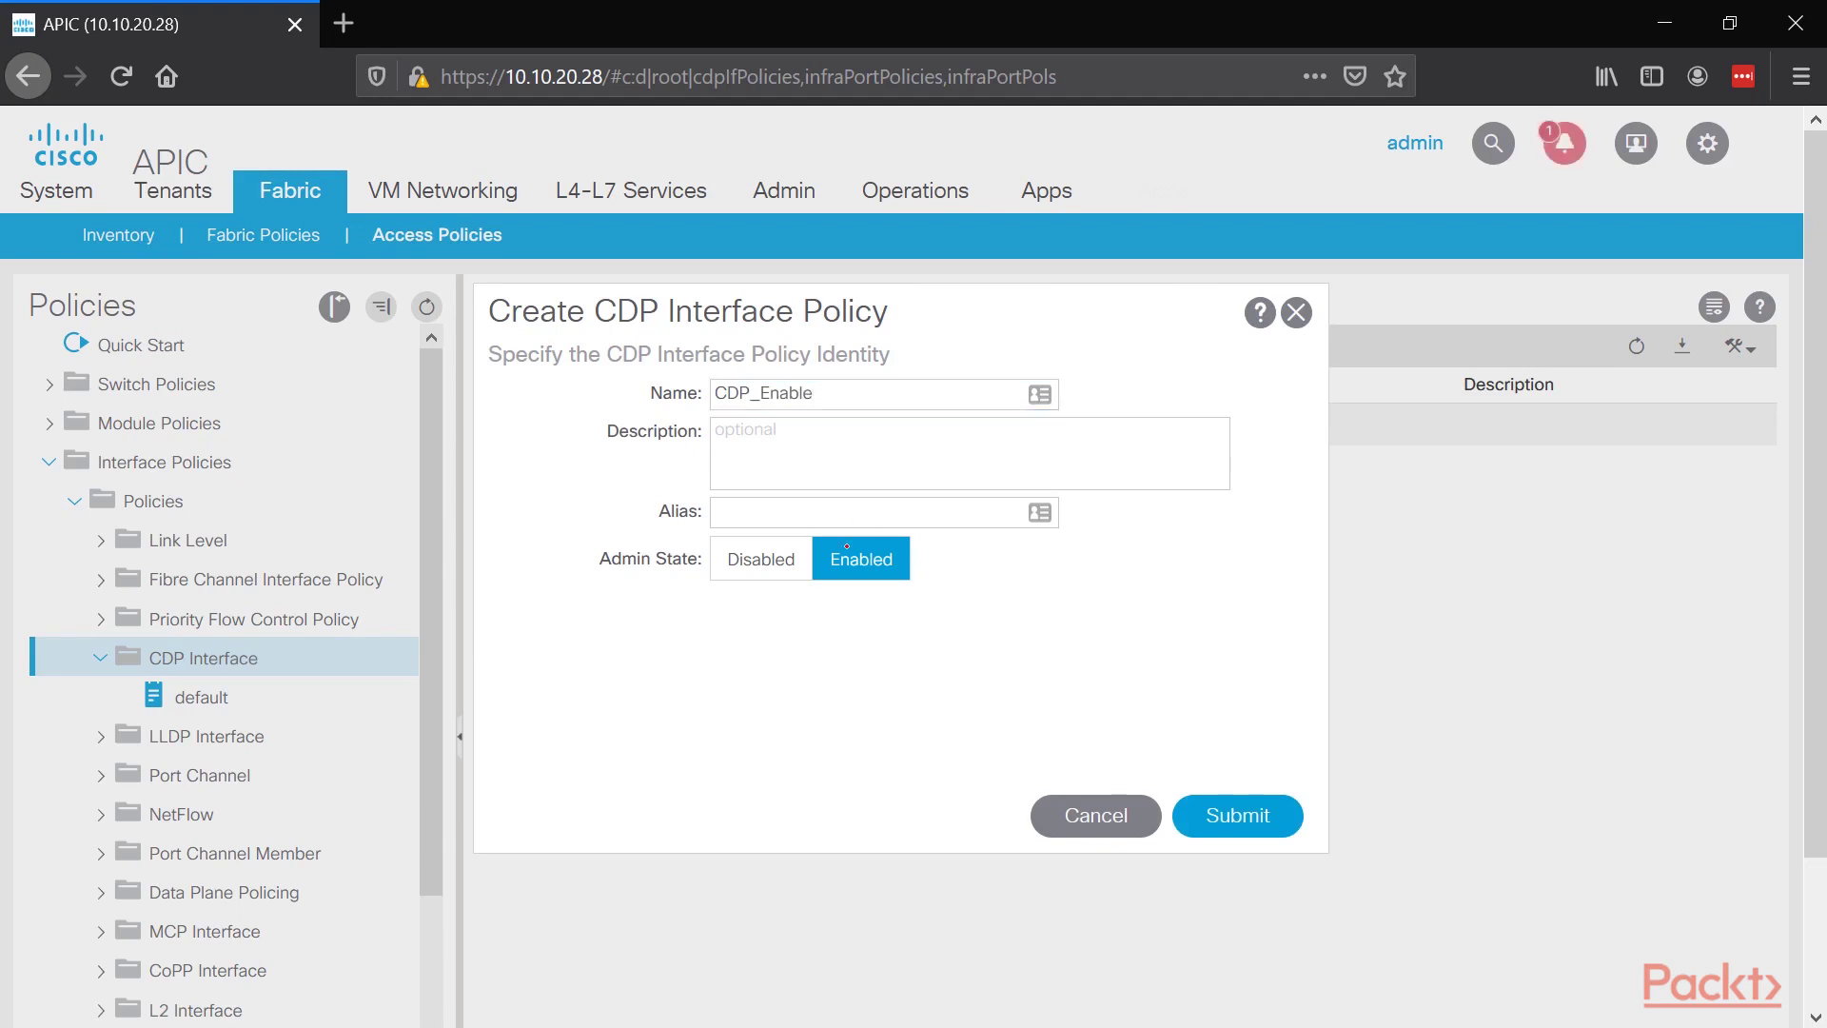
{"action": "left_click", "coordinate": [1238, 816]}
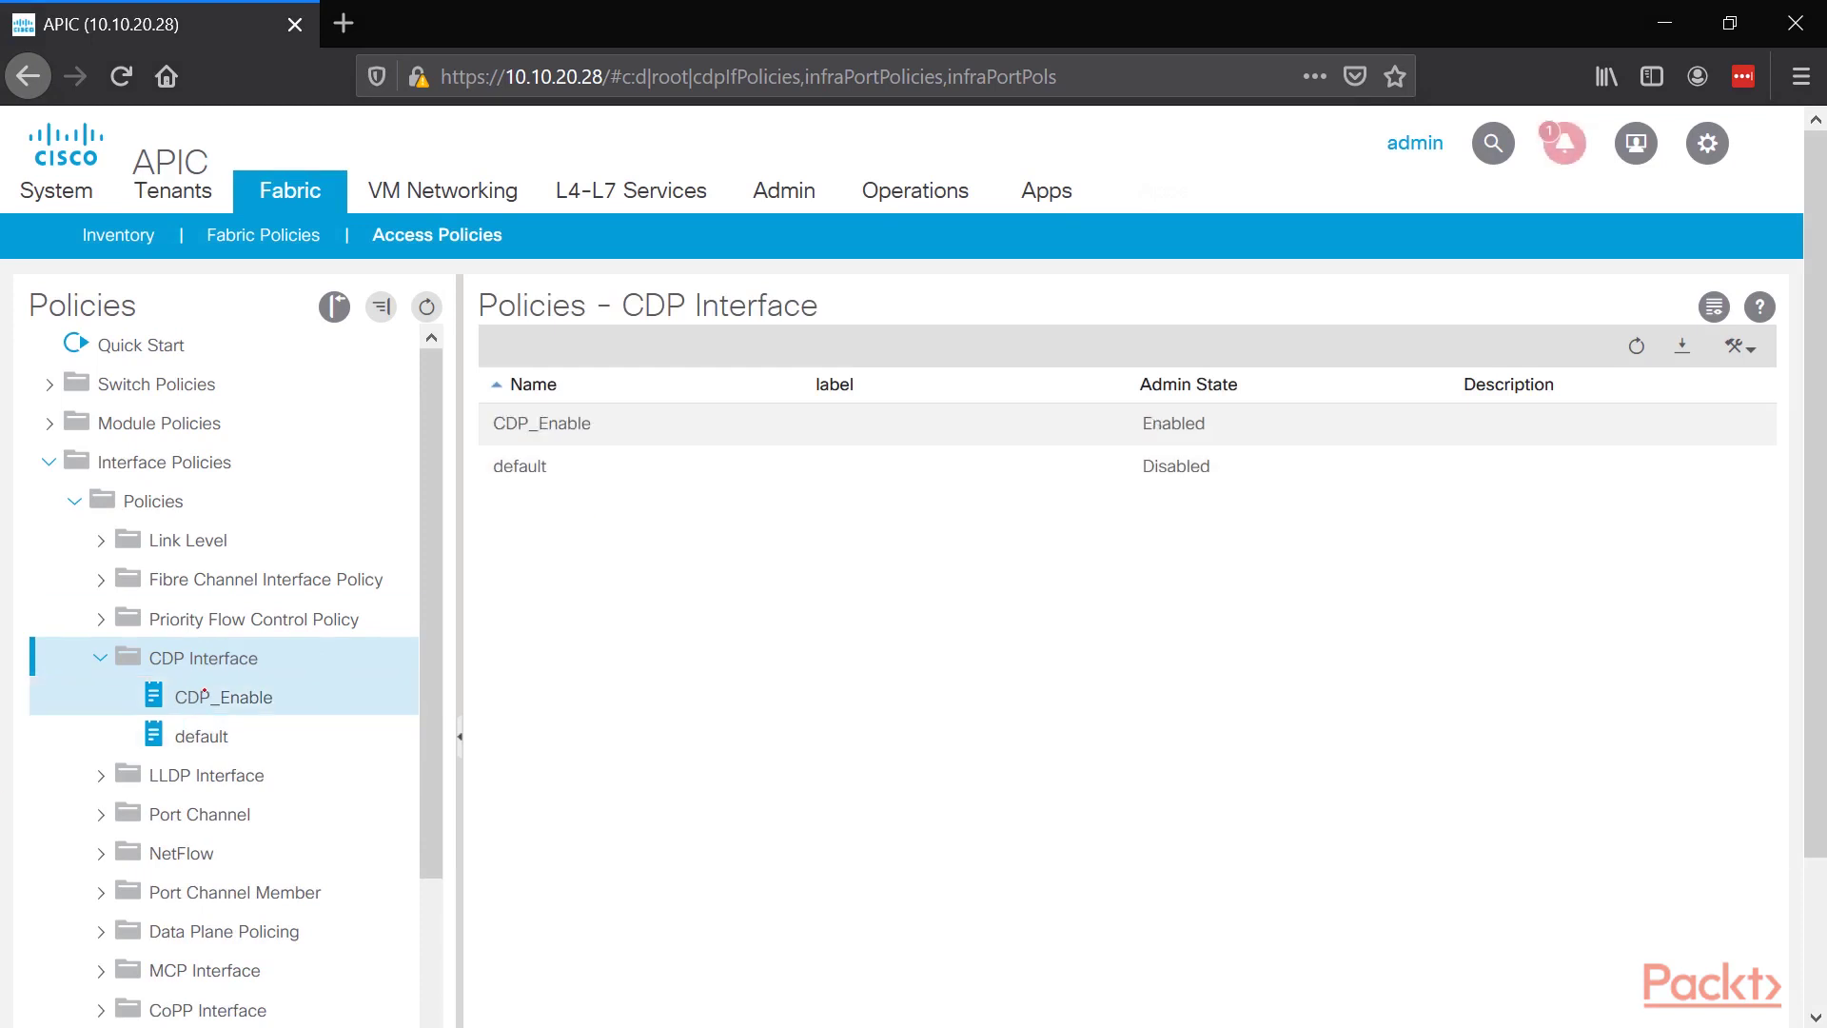
{"action": "scroll", "coordinate": [195, 811], "scroll_direction": "down", "scroll_amount": 2}
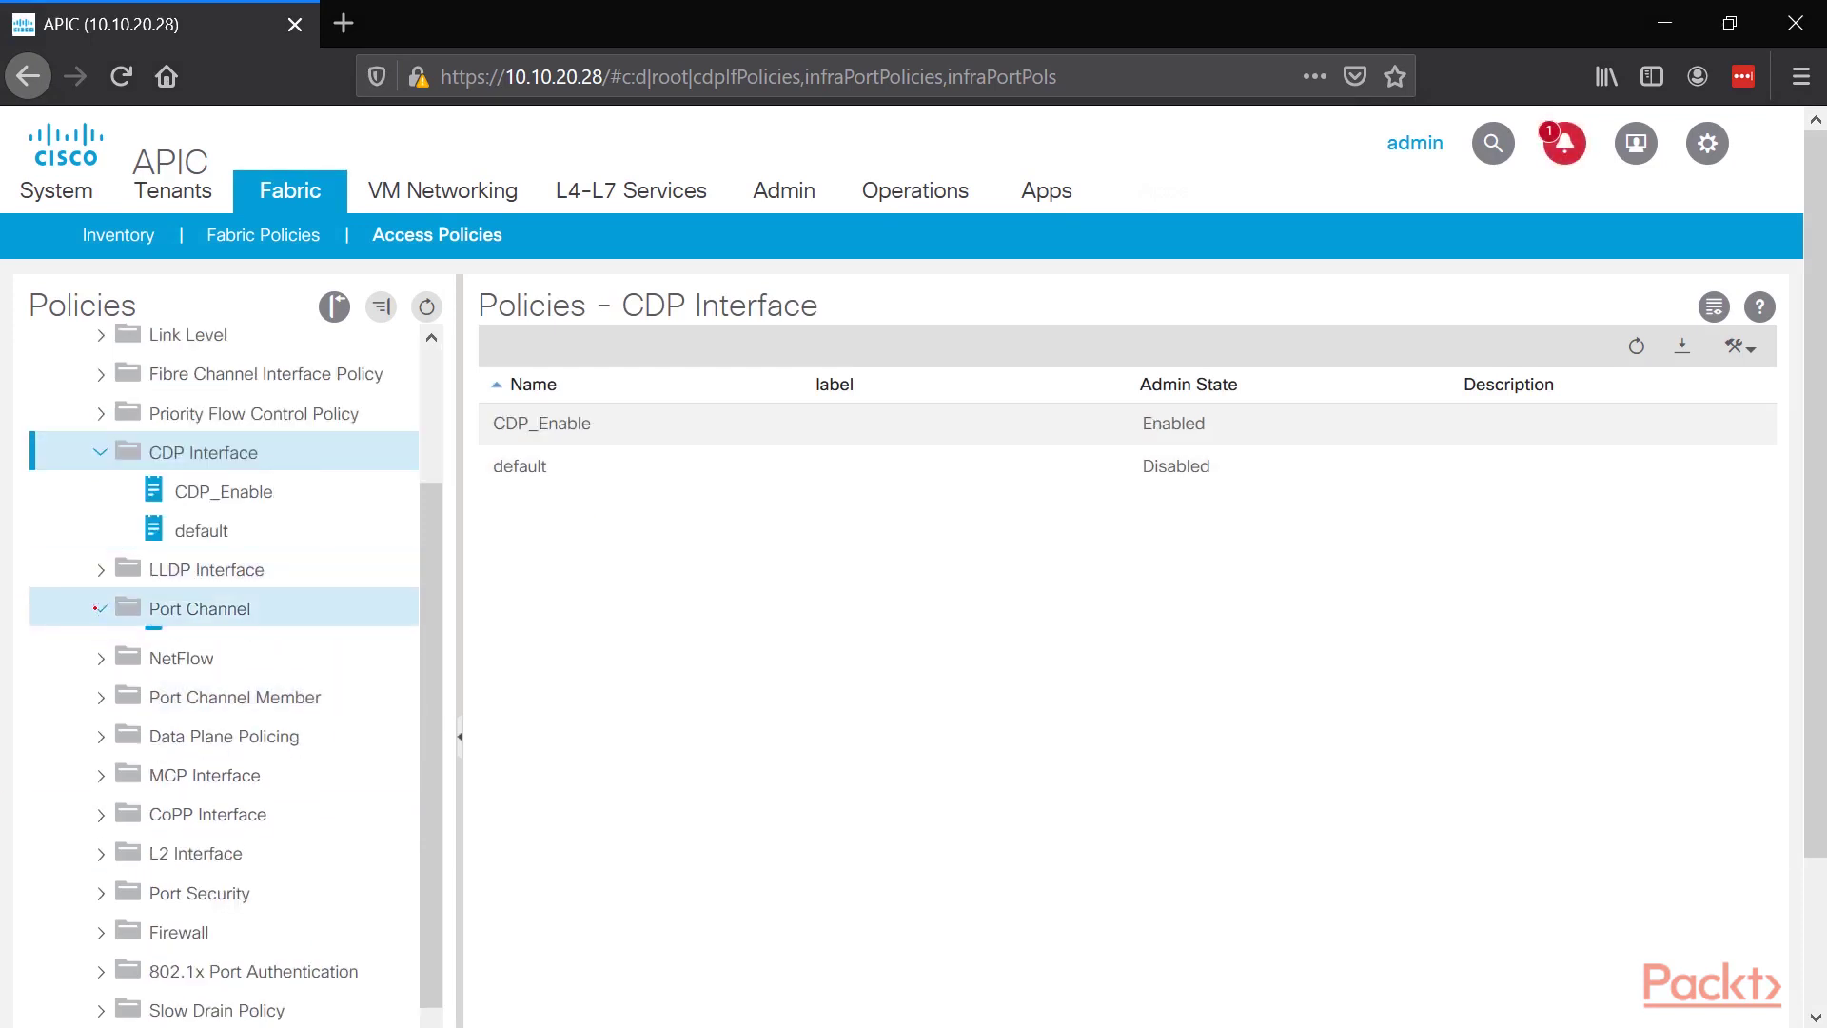
Step: Create port channel policy LACP_Active with mode LACP Active
{"action": "left_click", "coordinate": [193, 609]}
{"action": "right_click", "coordinate": [195, 609]}
{"action": "left_click", "coordinate": [323, 630]}
{"action": "left_click", "coordinate": [666, 407]}
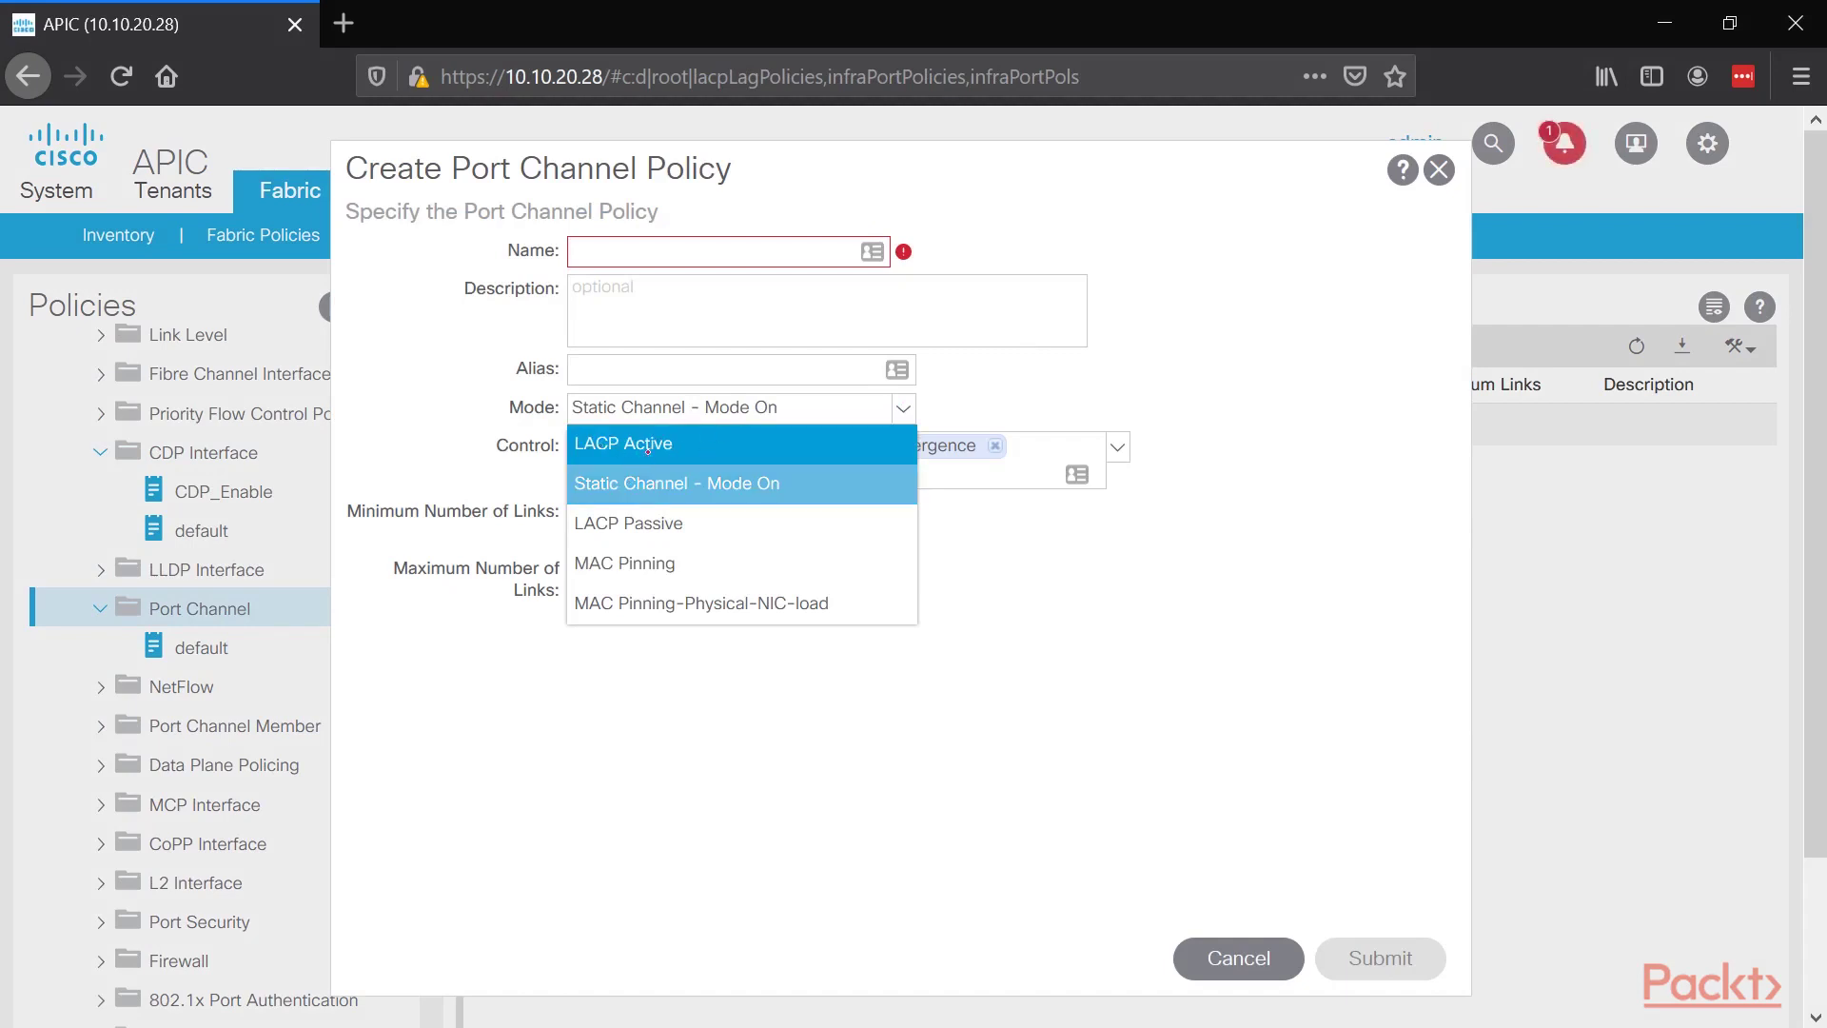
{"action": "left_click", "coordinate": [642, 444]}
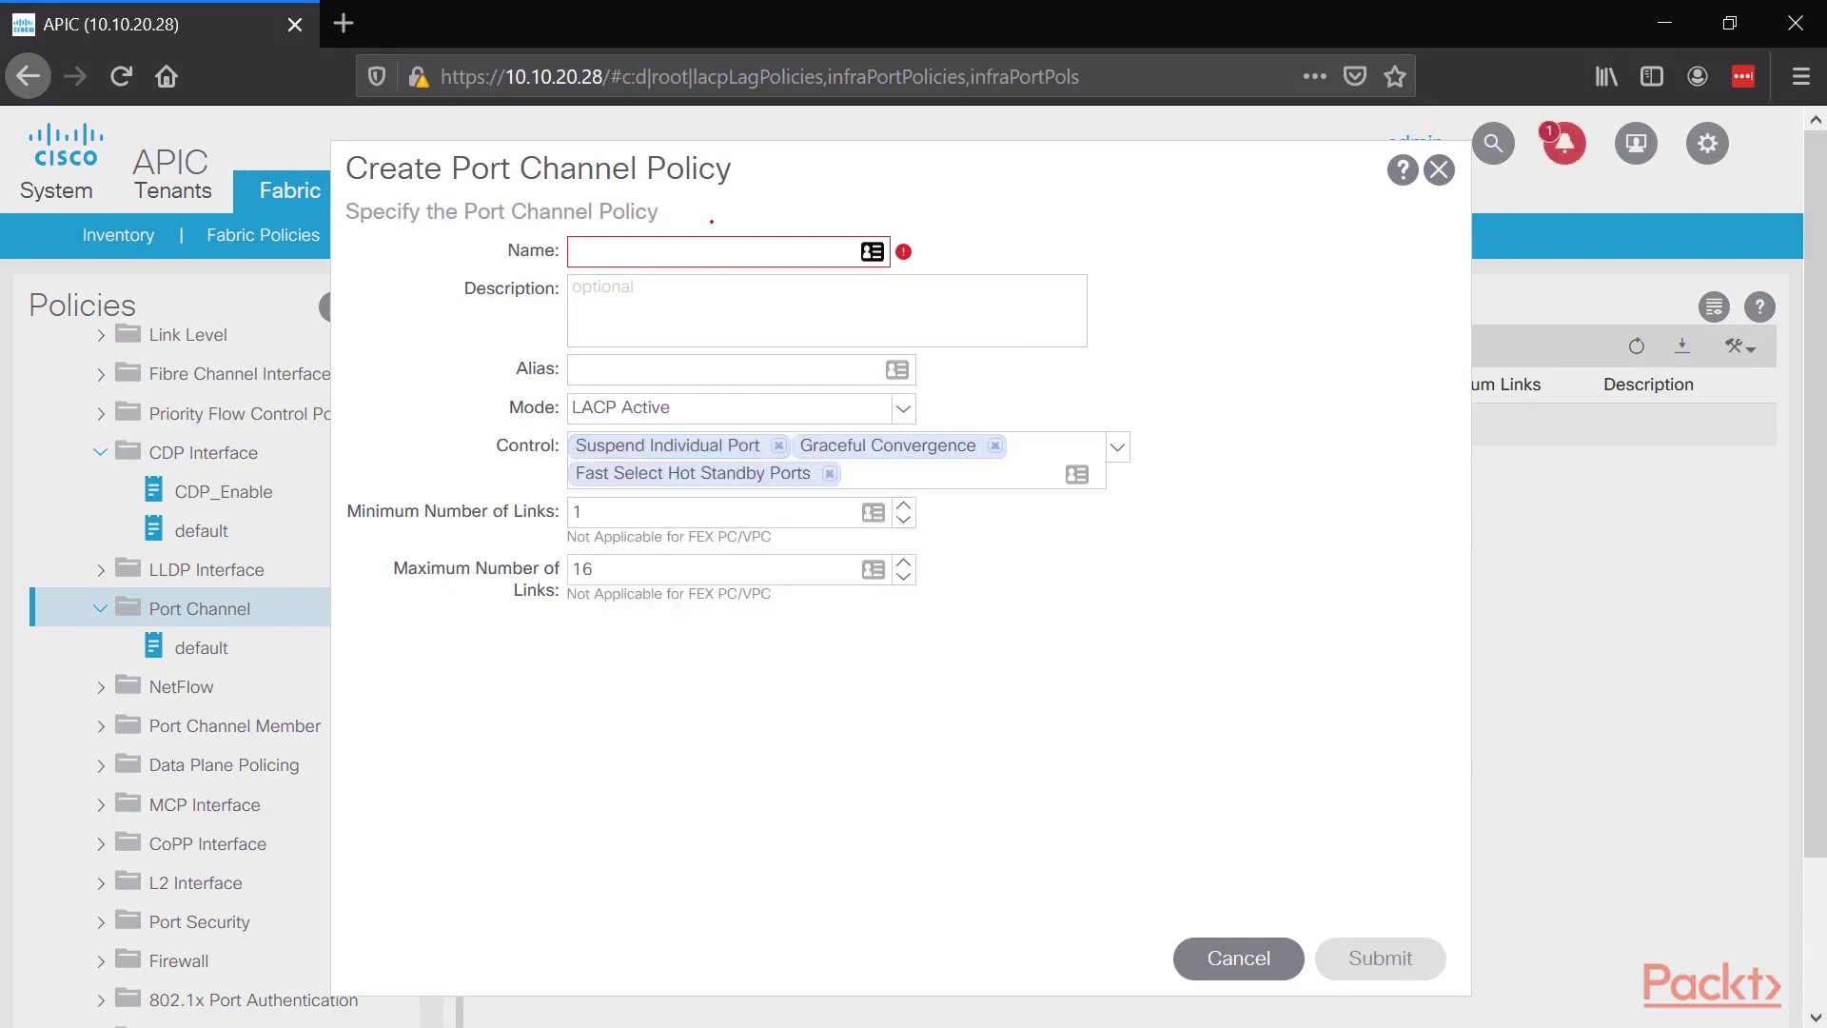
{"action": "left_click", "coordinate": [713, 252]}
{"action": "type", "text": "LACP_Active"}
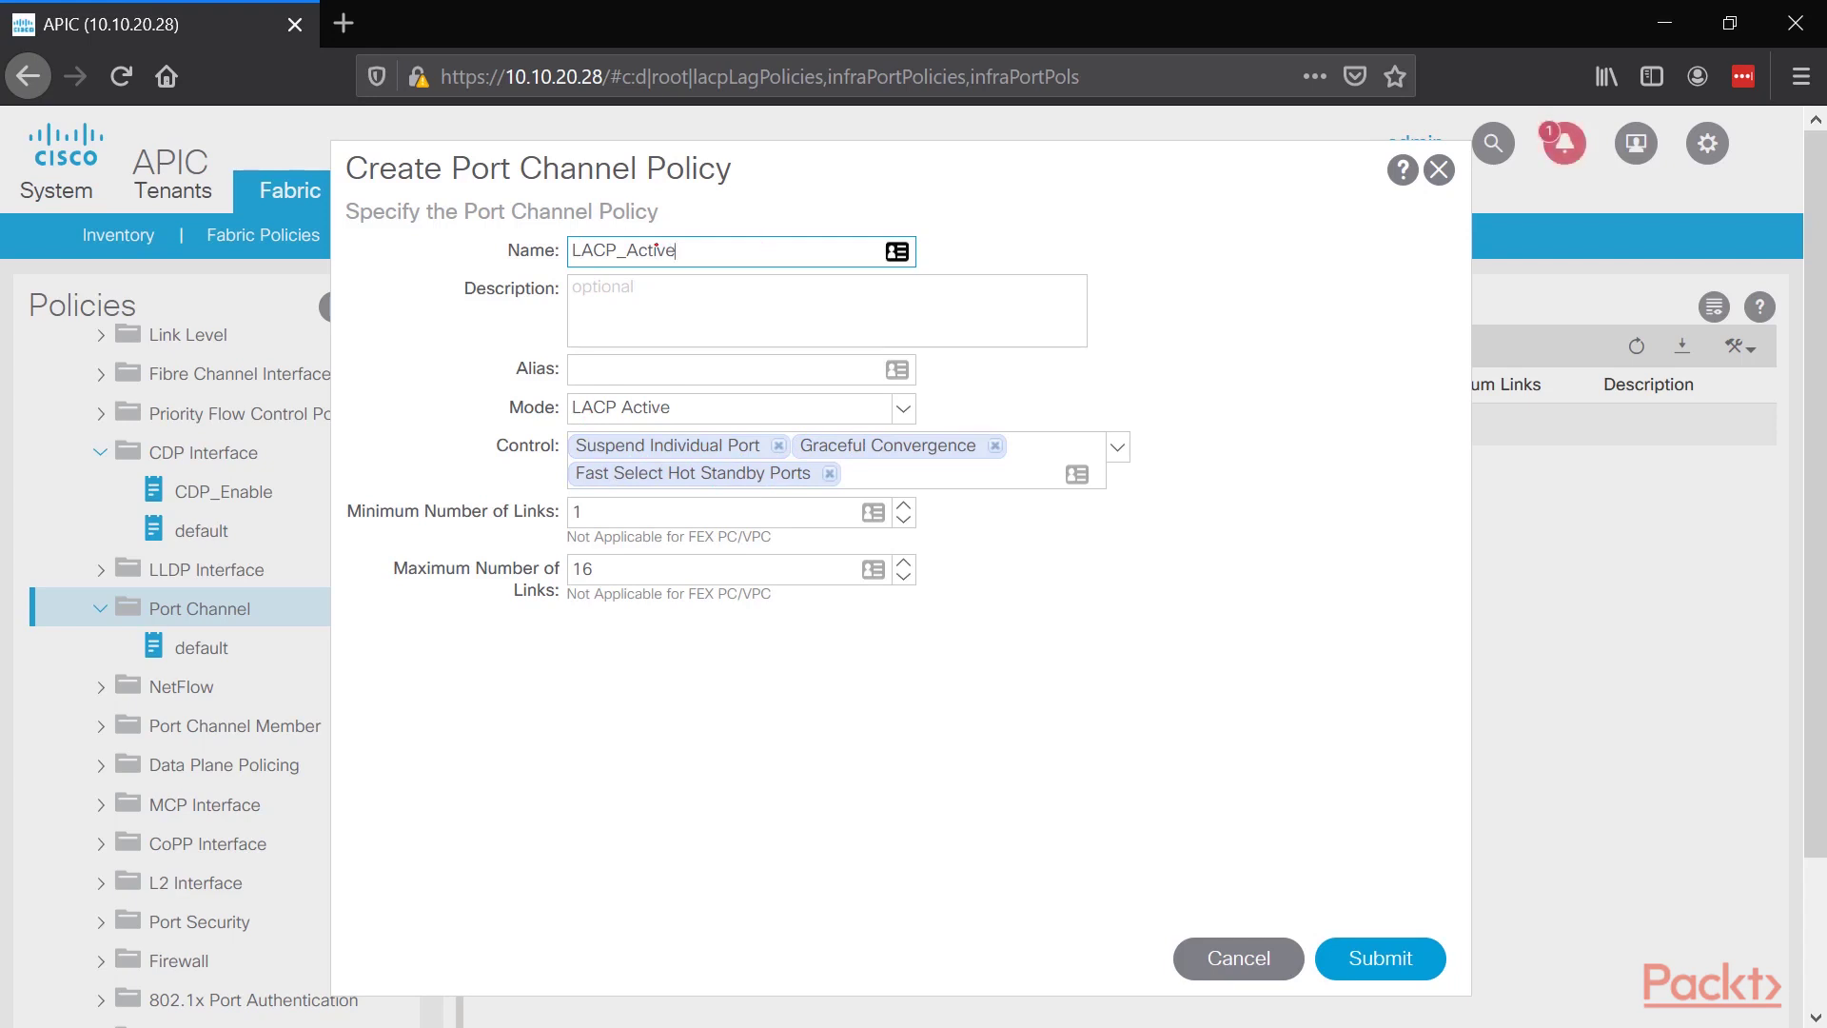
{"action": "left_click", "coordinate": [1333, 959]}
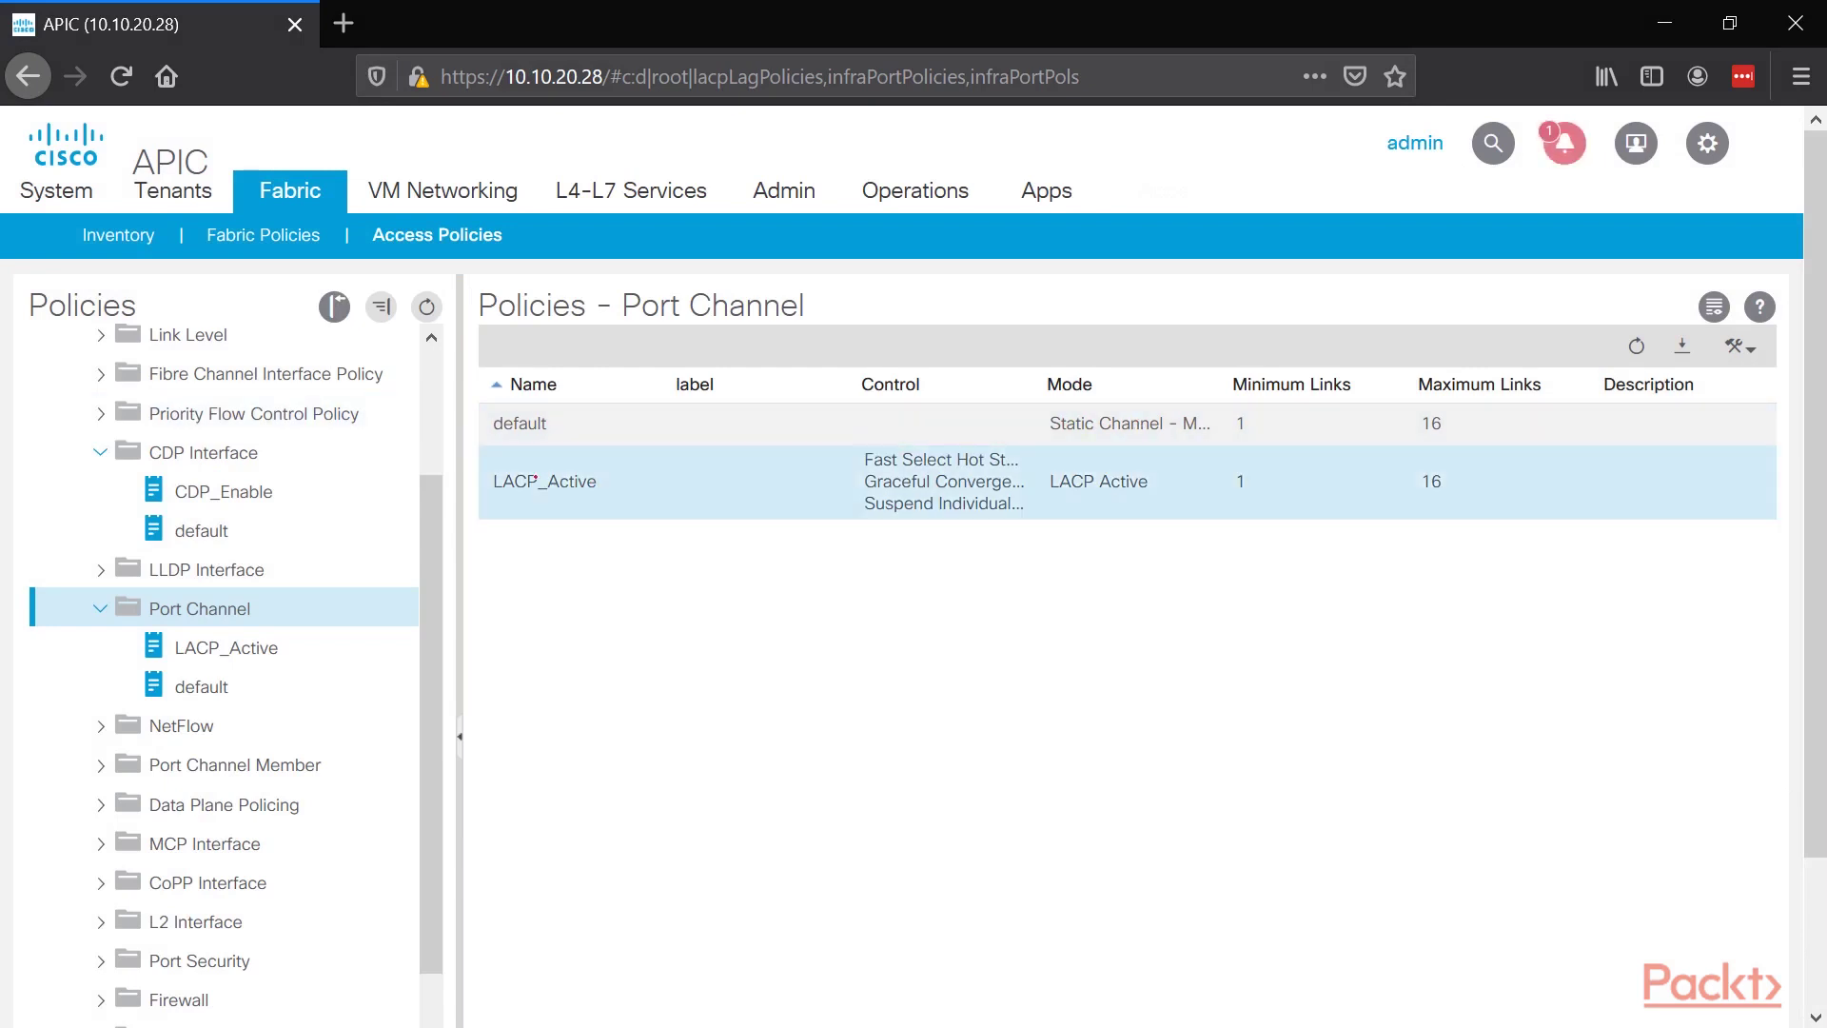
Step: Review the new LACP_Active and CDP_Enable policies, ending on the Link Level policies list
{"action": "left_click", "coordinate": [631, 509]}
{"action": "double_click", "coordinate": [631, 505]}
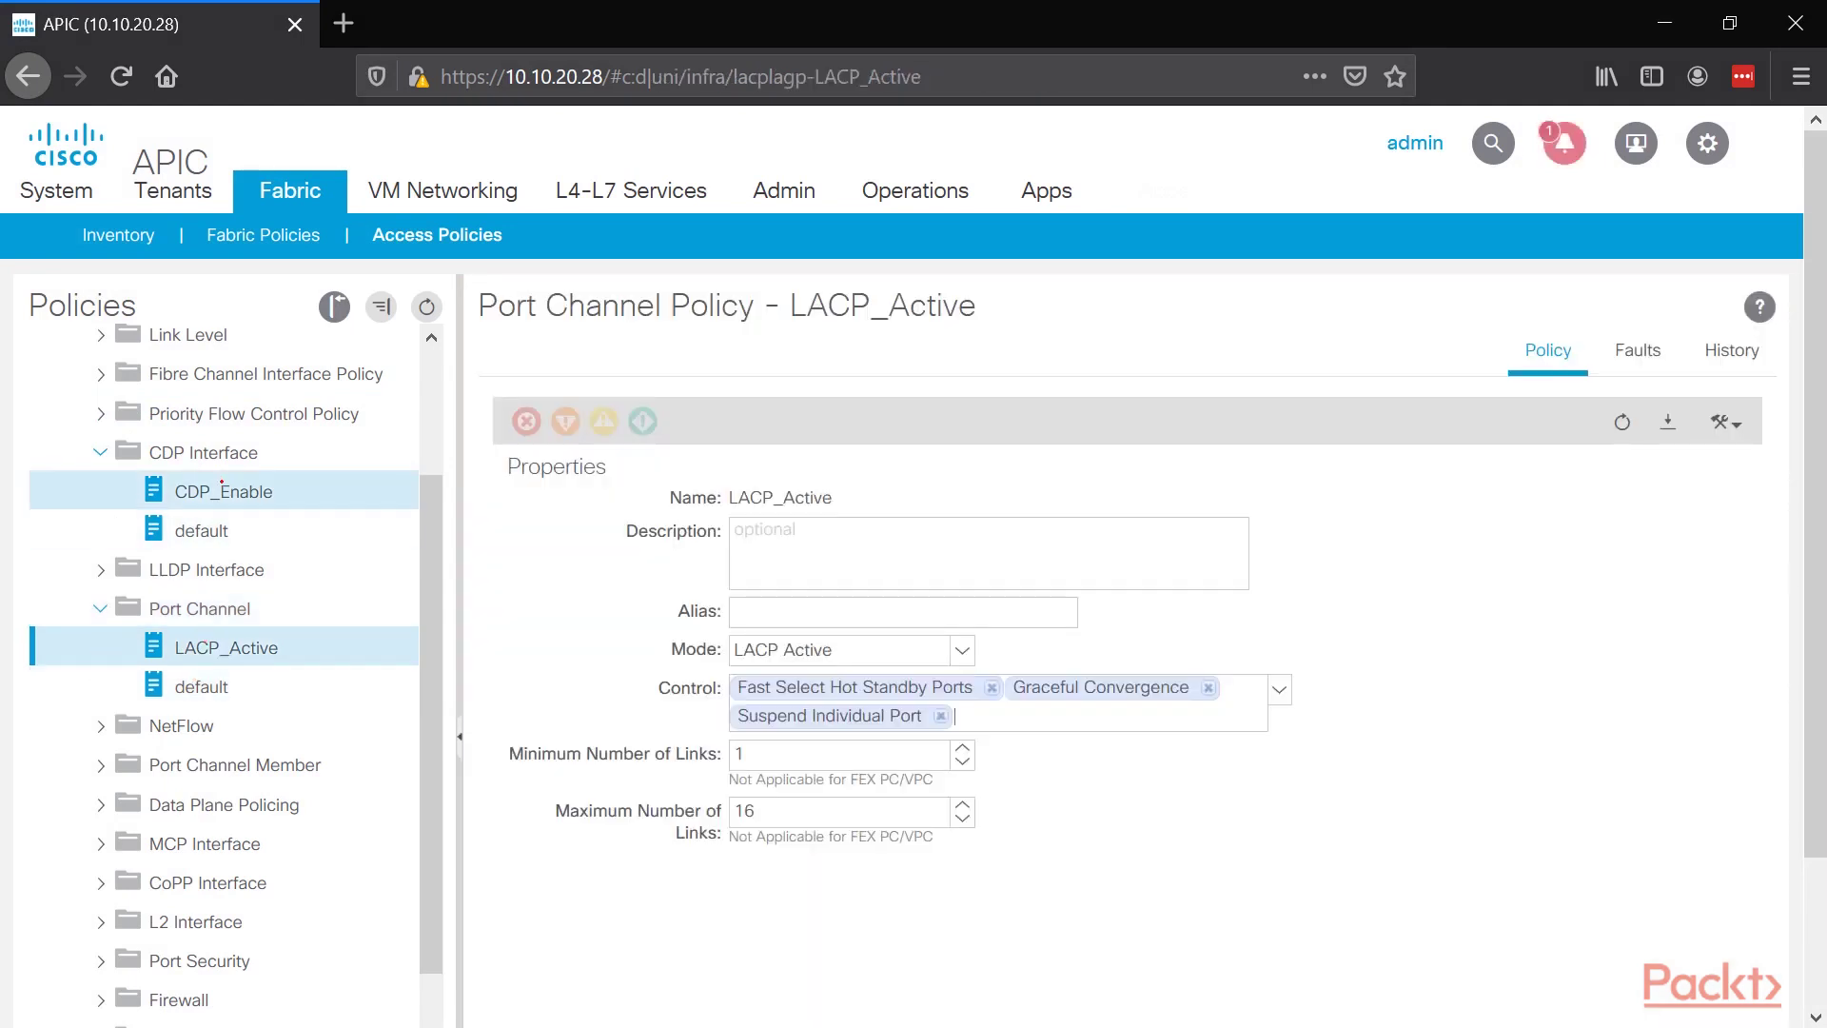
{"action": "left_click", "coordinate": [223, 491]}
{"action": "scroll", "coordinate": [194, 667], "scroll_direction": "up", "scroll_amount": 3}
{"action": "left_click", "coordinate": [188, 540]}
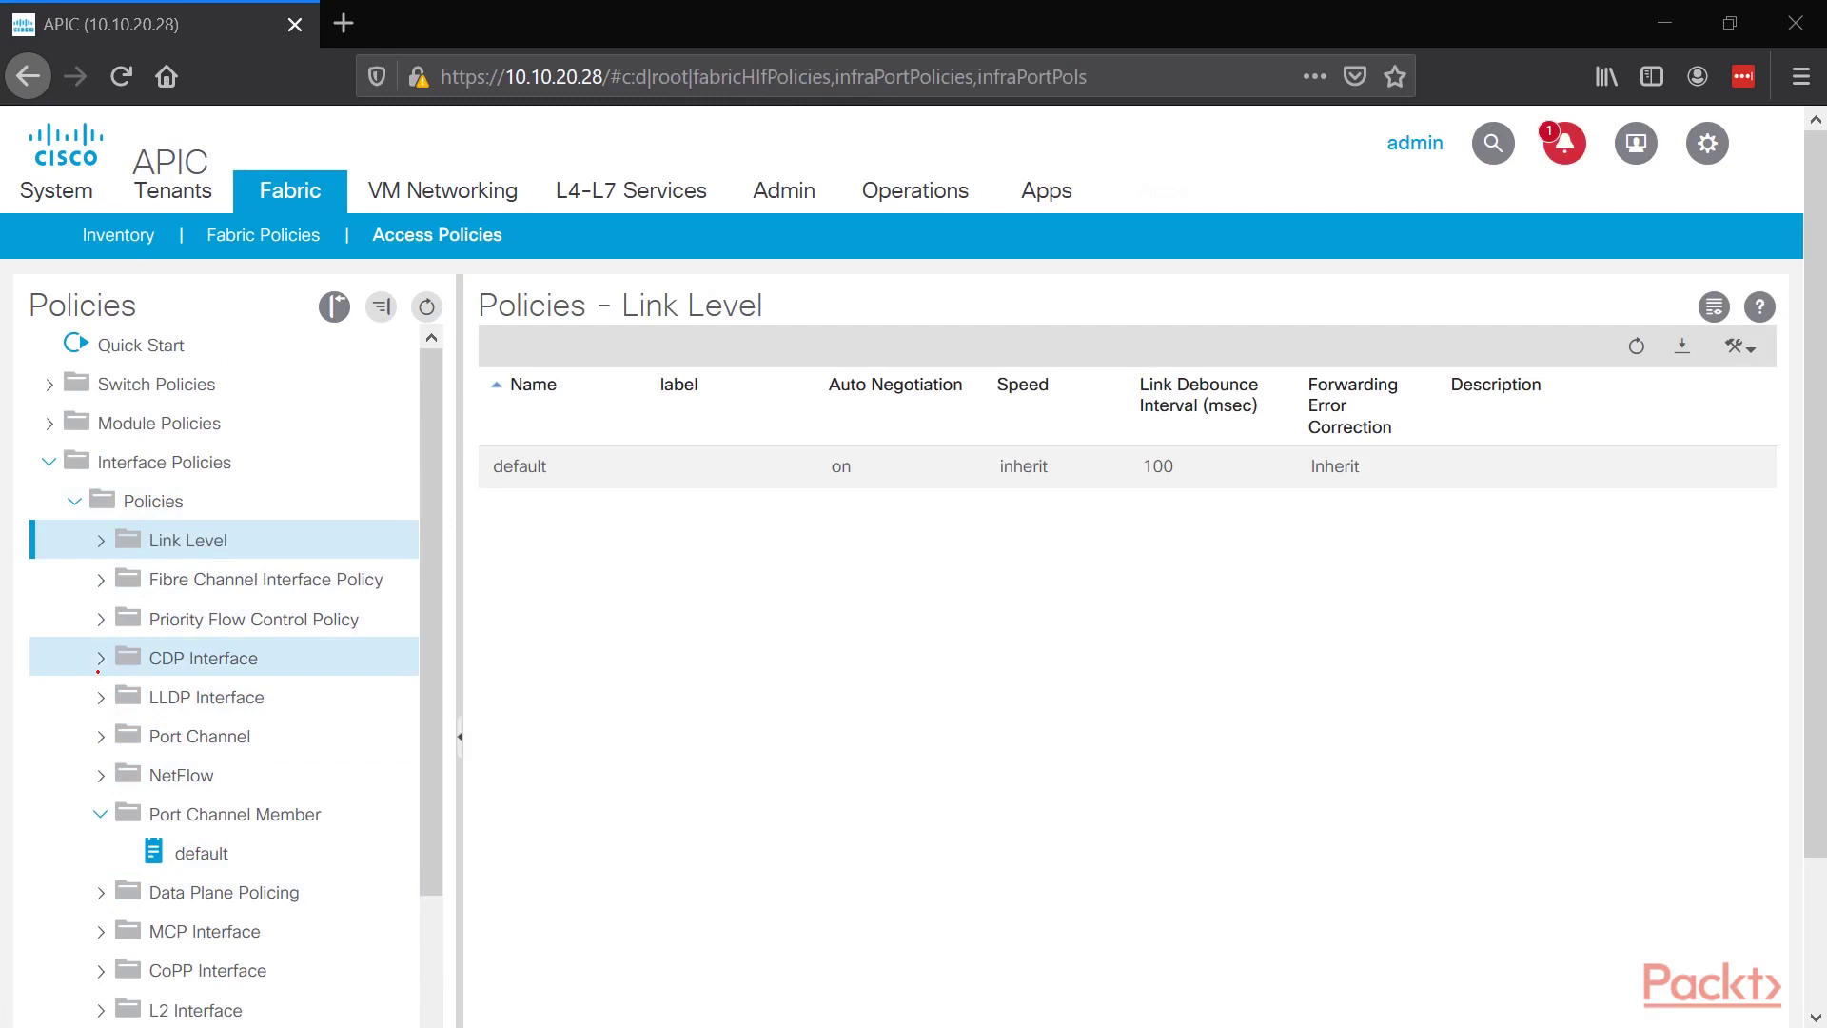
Step: Expand CDP Interface policies and check the CDP_Enable policy
{"action": "left_click", "coordinate": [102, 658]}
{"action": "left_click", "coordinate": [209, 697]}
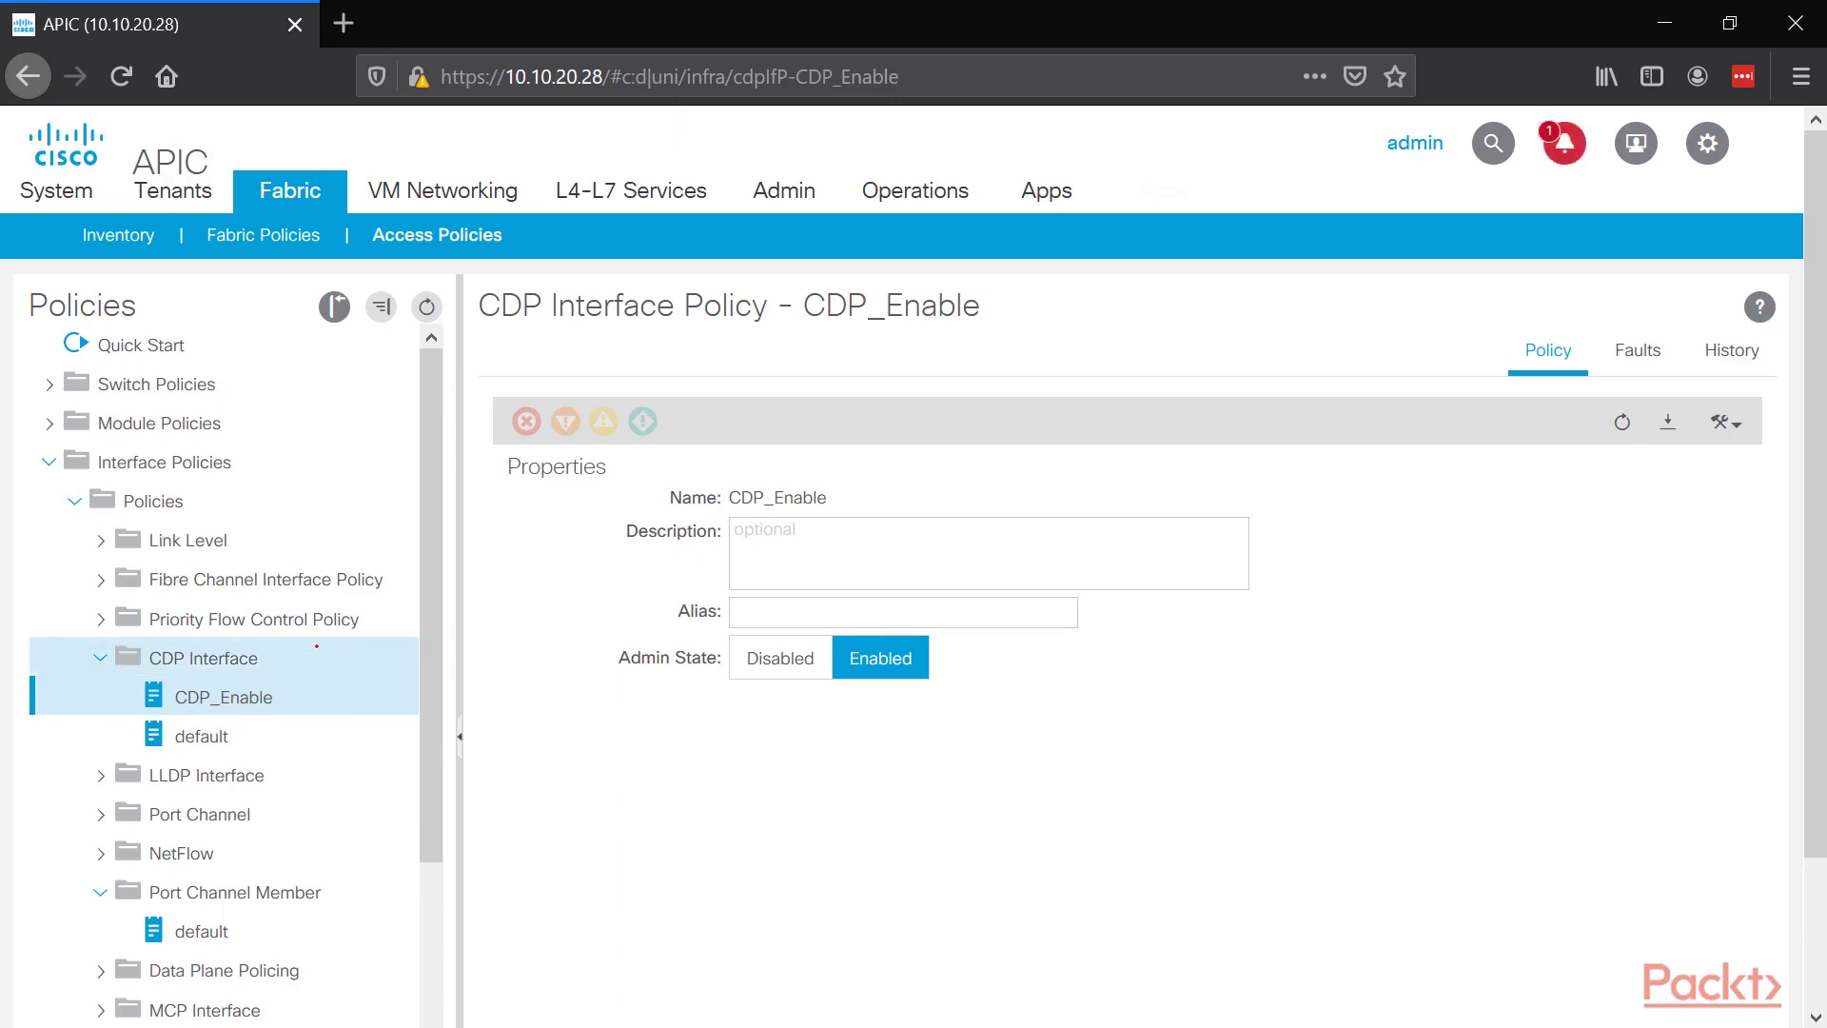
{"action": "scroll", "coordinate": [127, 707], "scroll_direction": "down", "scroll_amount": 5}
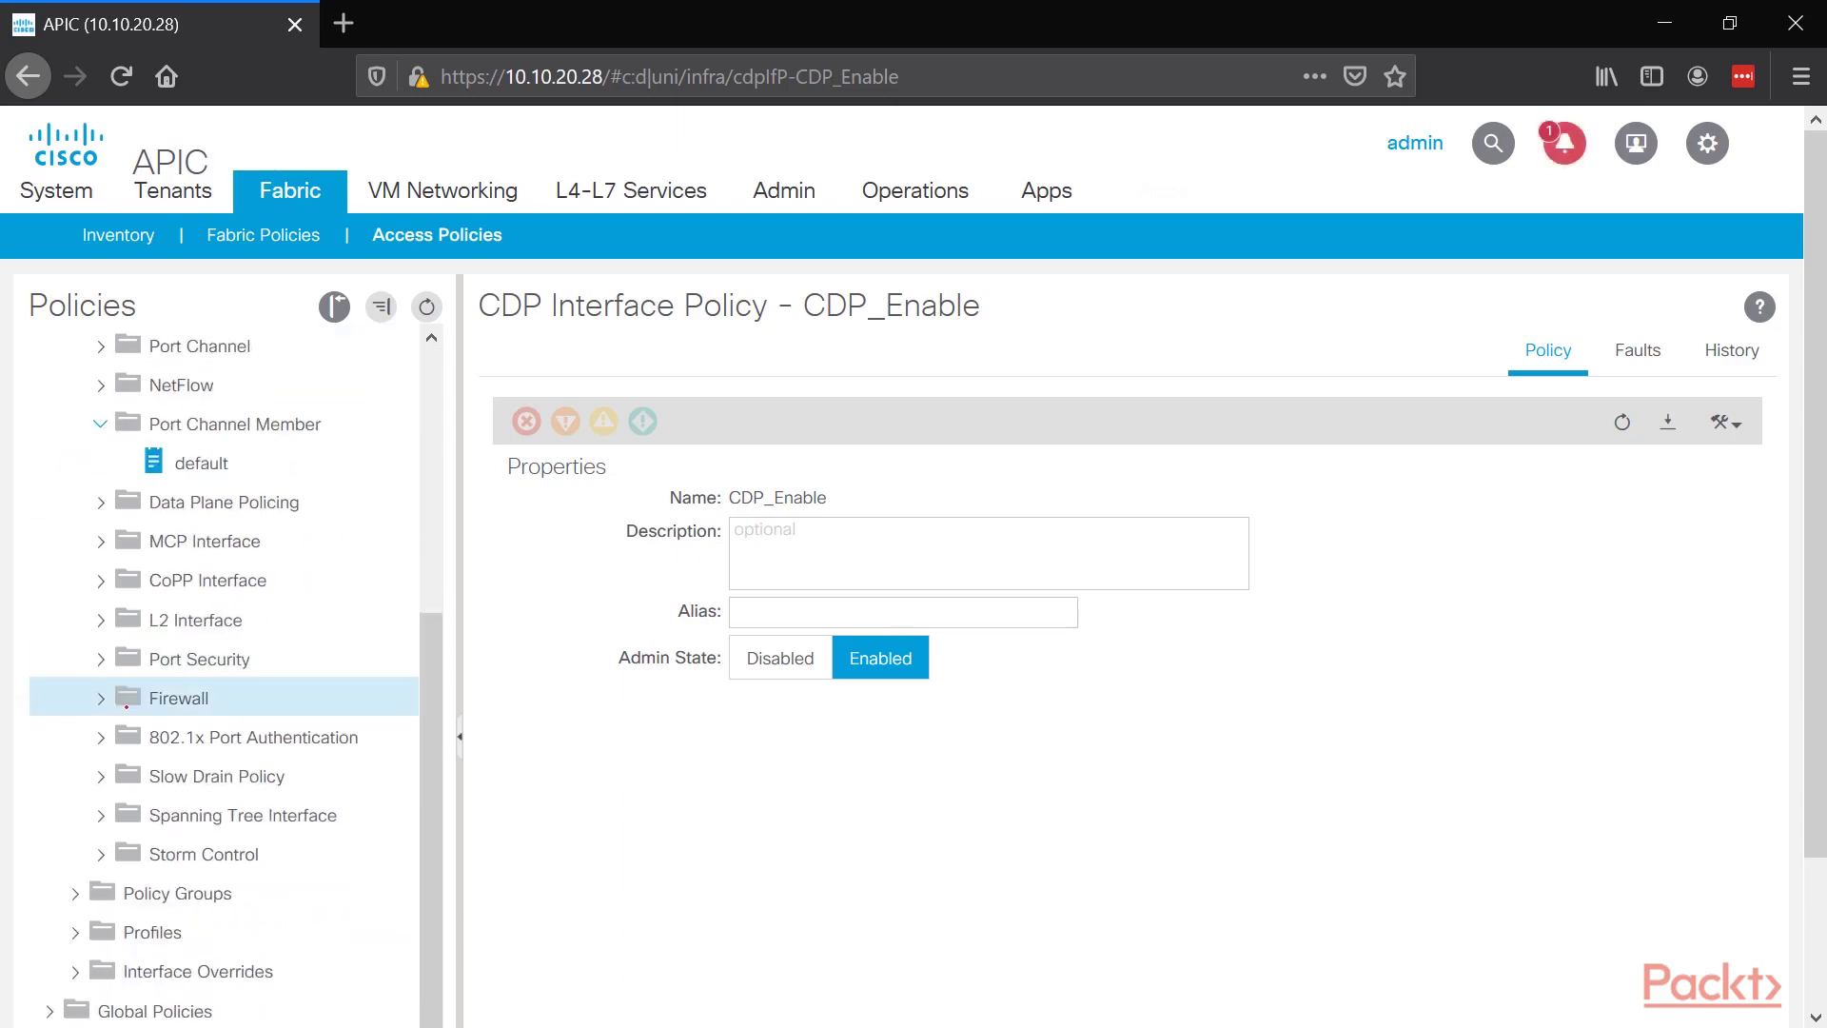
{"action": "scroll", "coordinate": [127, 707], "scroll_direction": "up", "scroll_amount": 5}
Step: Expand Interface Policies > Policy Groups and bring up the Leaf Policy Groups create menu
{"action": "left_click", "coordinate": [49, 463]}
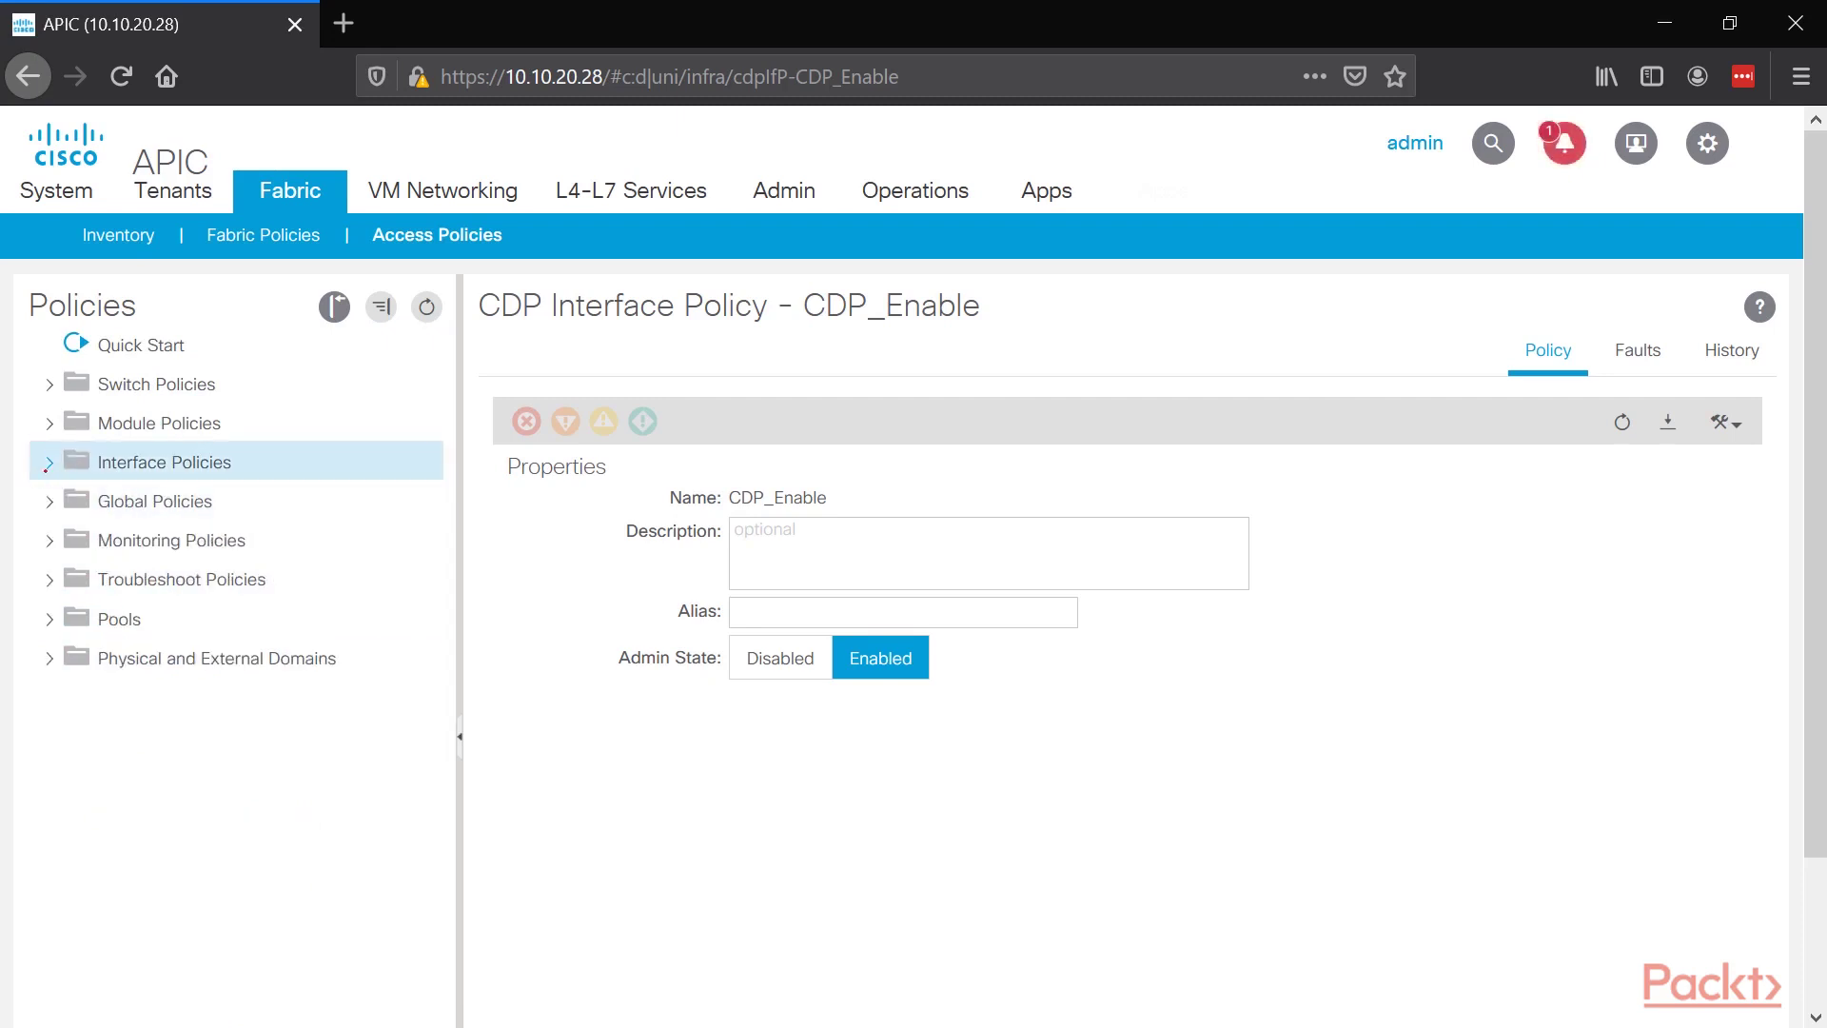
{"action": "left_click", "coordinate": [48, 463]}
{"action": "left_click", "coordinate": [74, 502]}
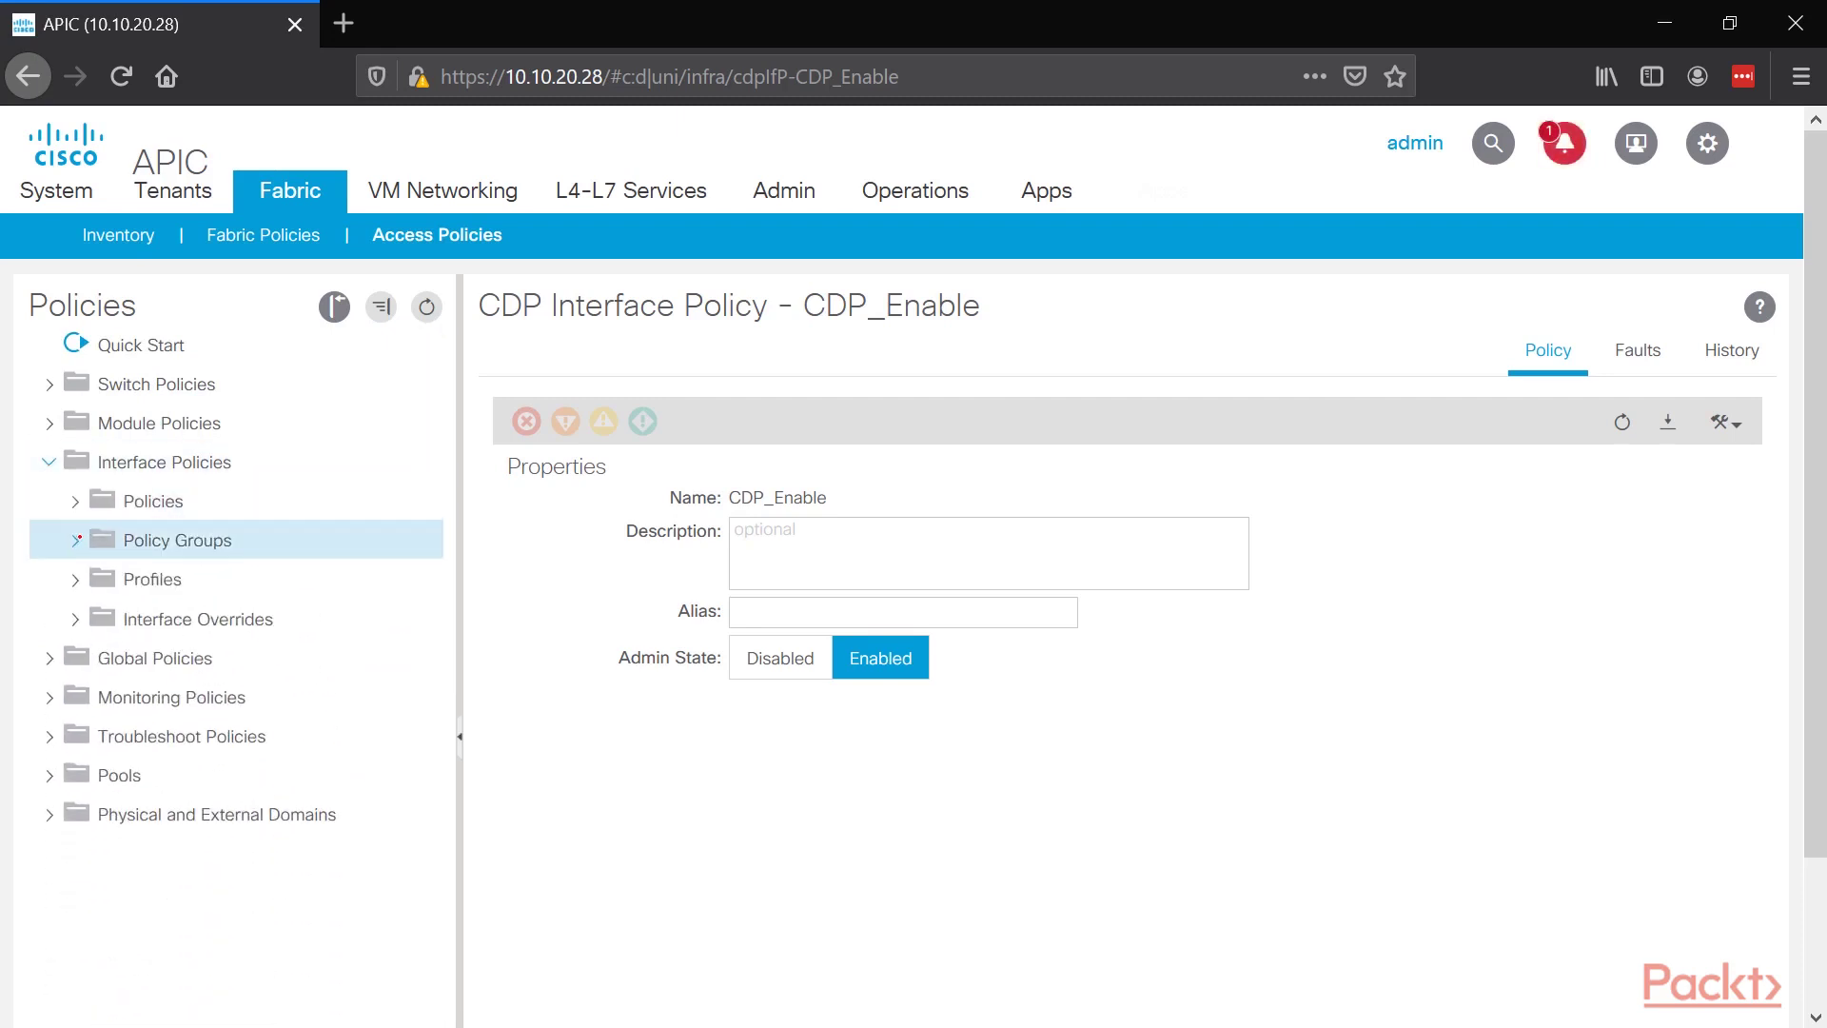
{"action": "left_click", "coordinate": [77, 539]}
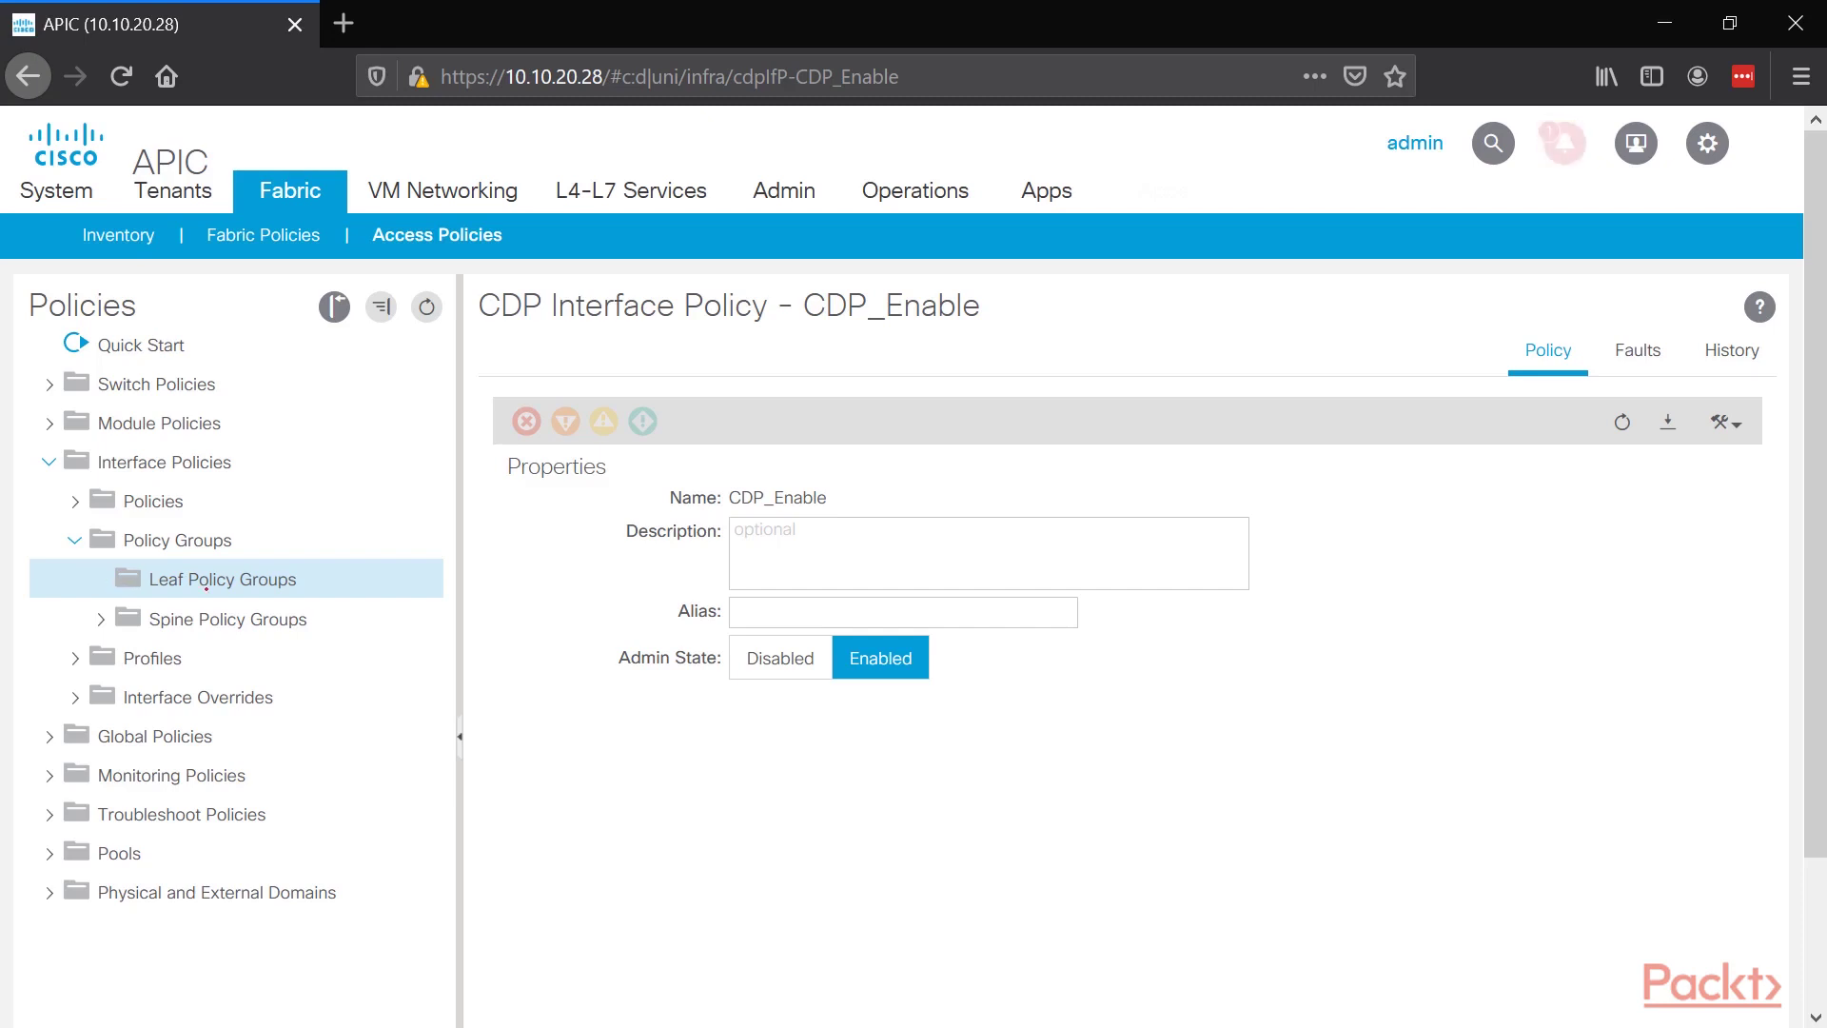
{"action": "right_click", "coordinate": [208, 589]}
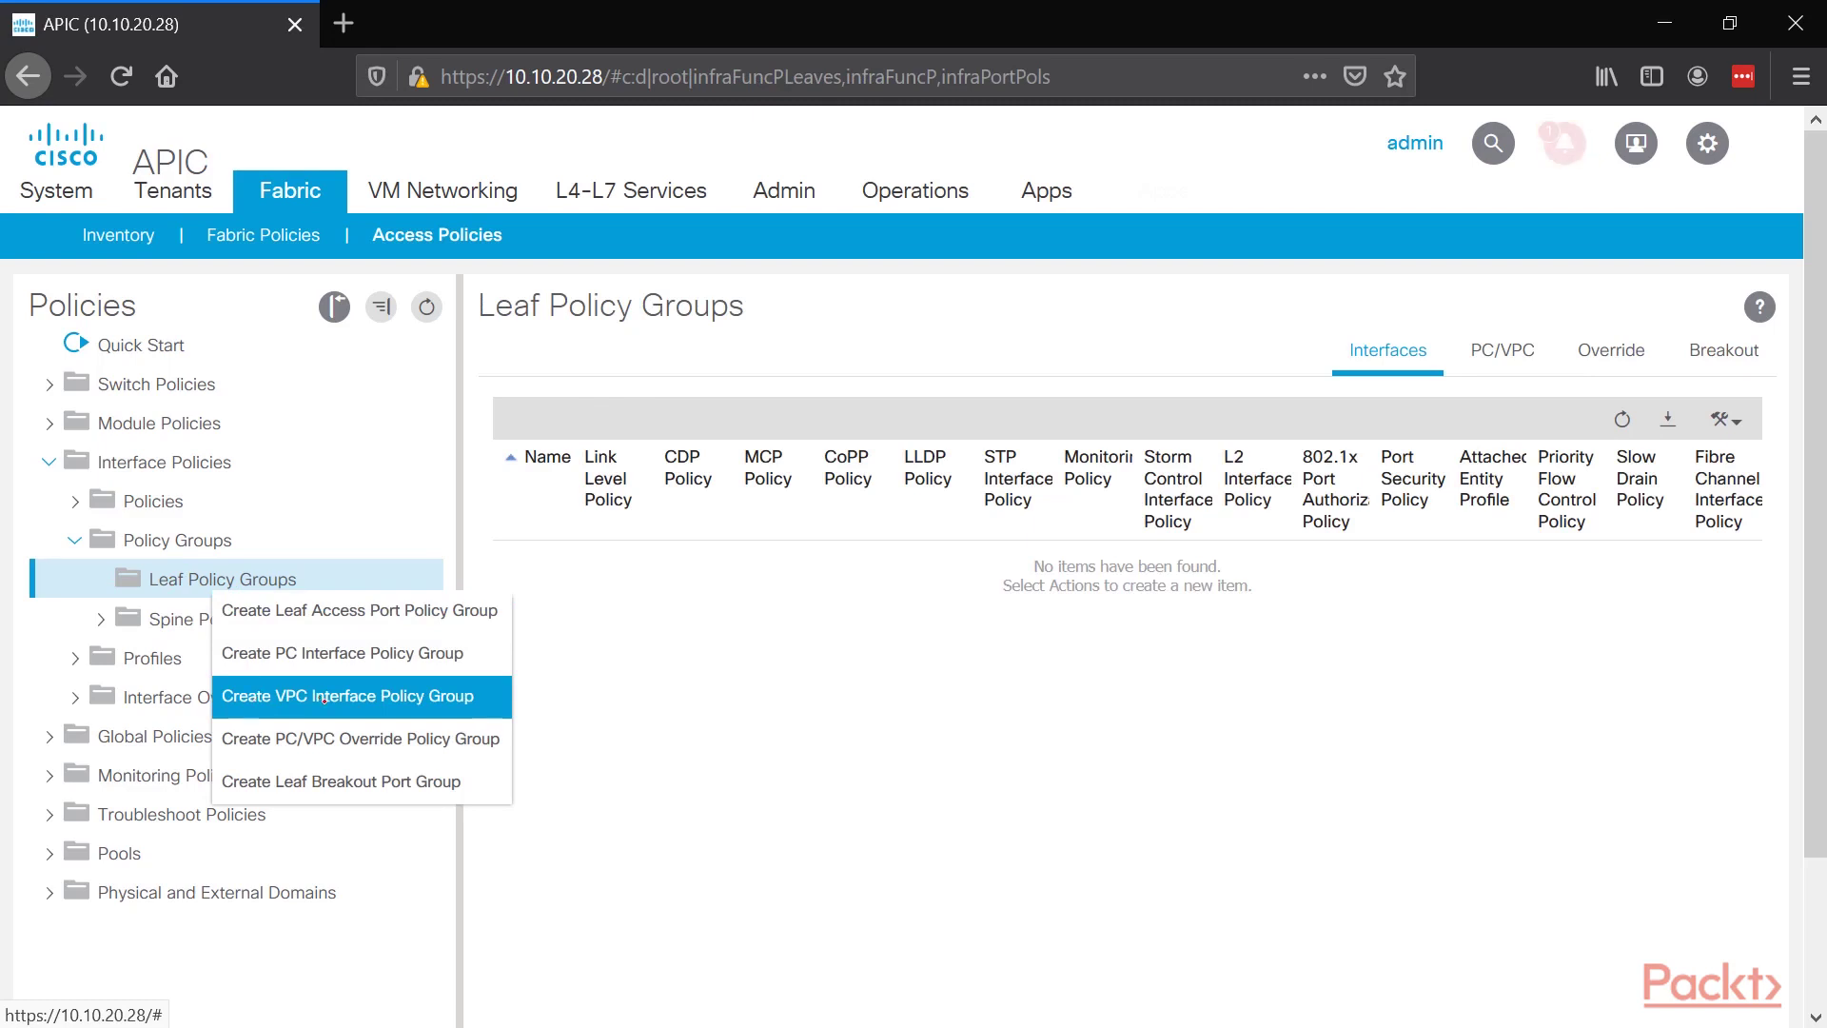
Step: Start a new VPC interface policy group named LAS_Int1_PolGrp
{"action": "left_click", "coordinate": [317, 696]}
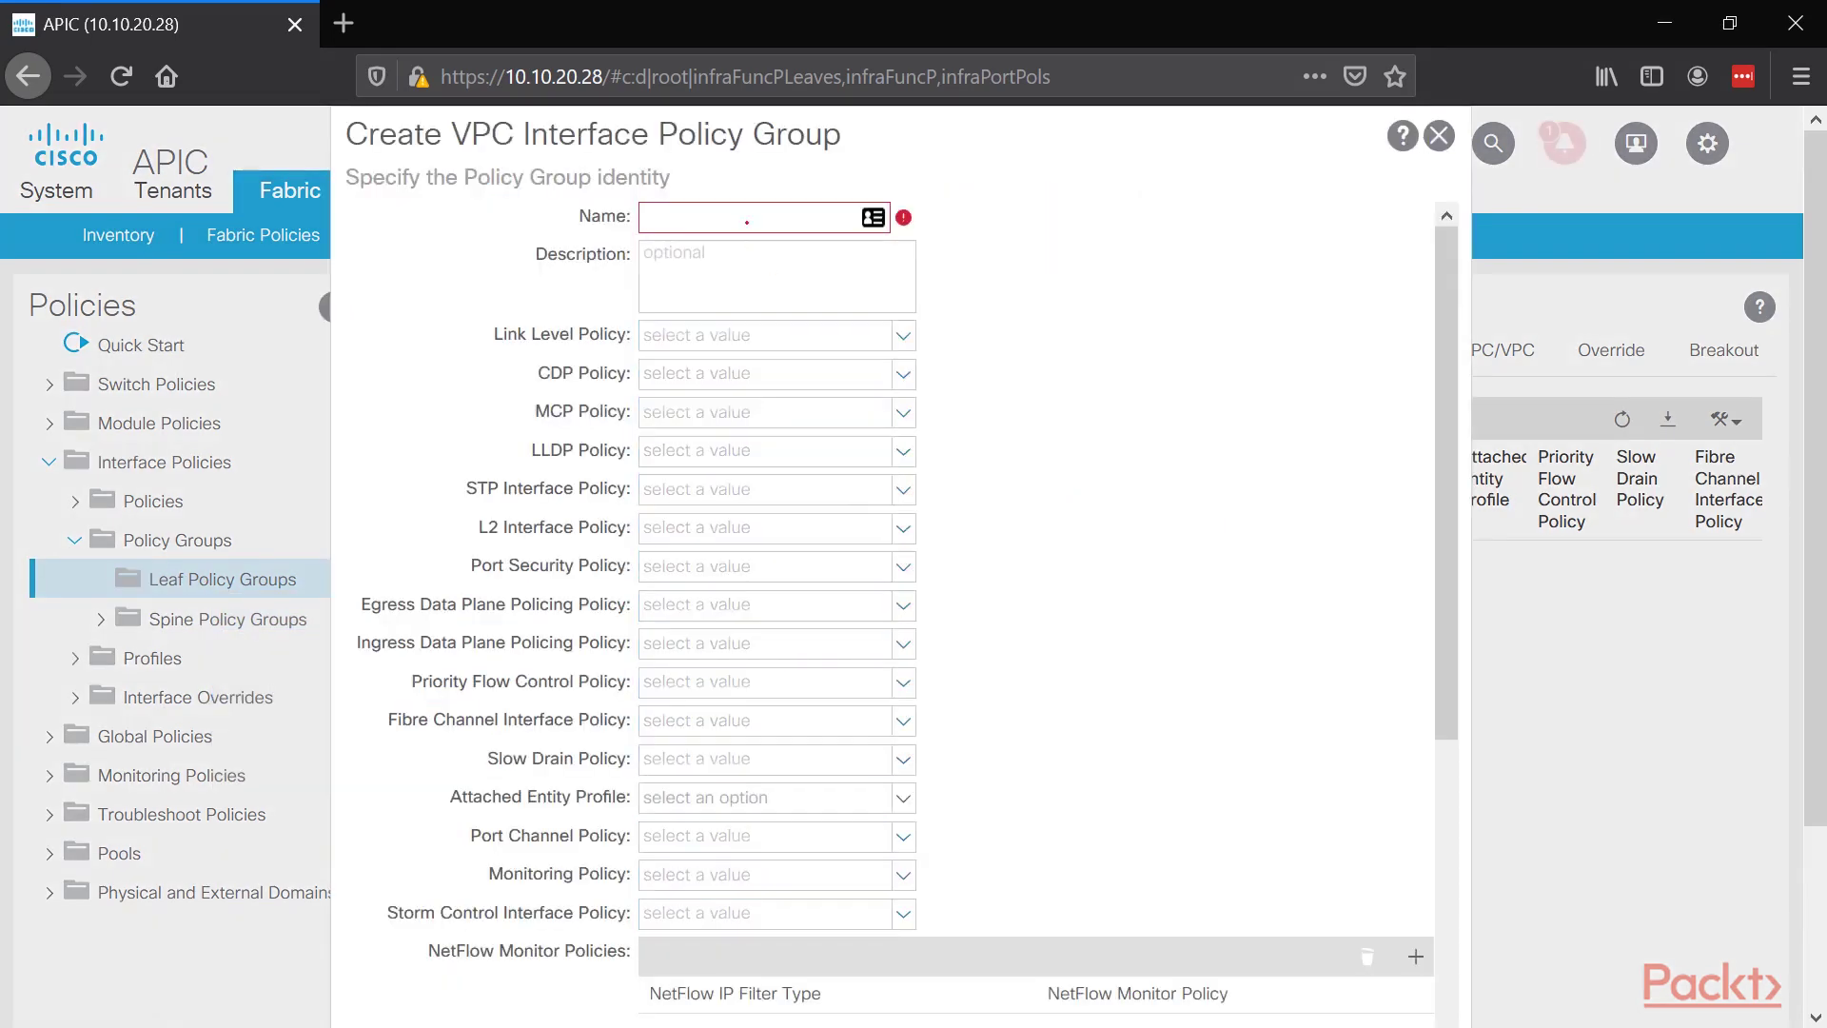
{"action": "type", "text": "vP"}
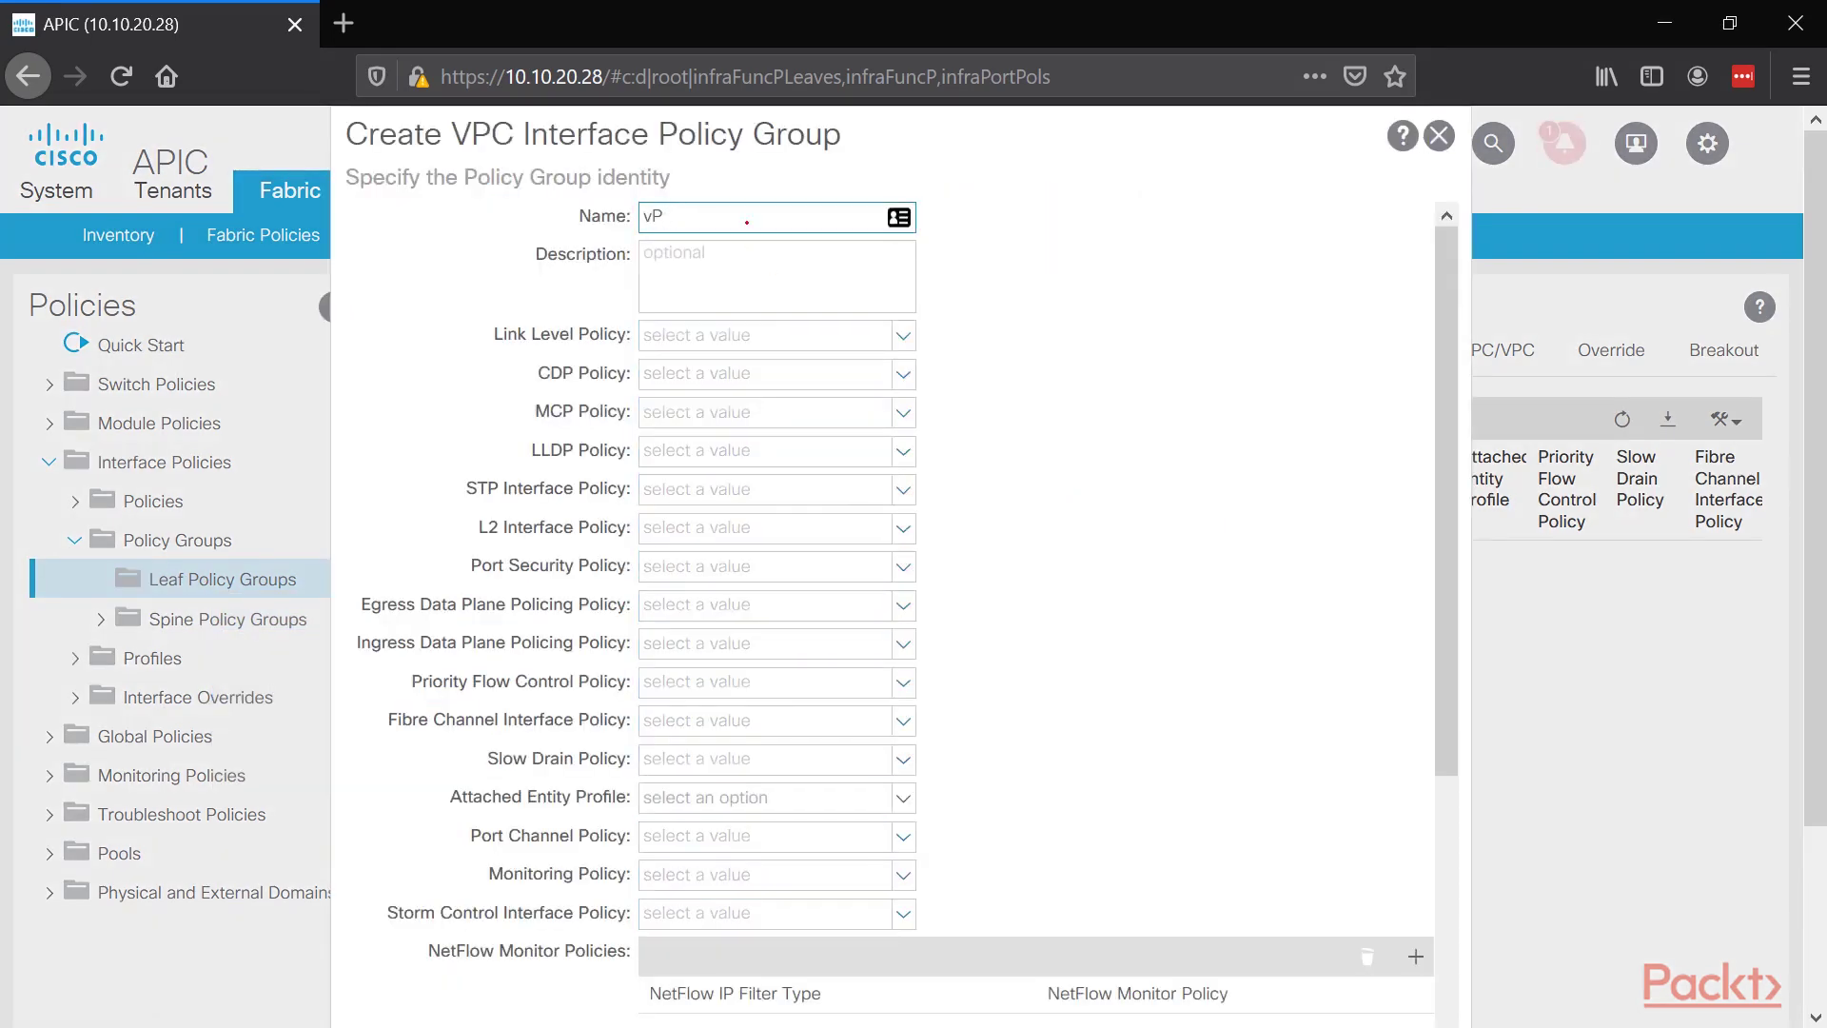
{"action": "key", "text": "BackSpace"}
{"action": "key", "text": "BackSpace"}
{"action": "type", "text": ":AS"}
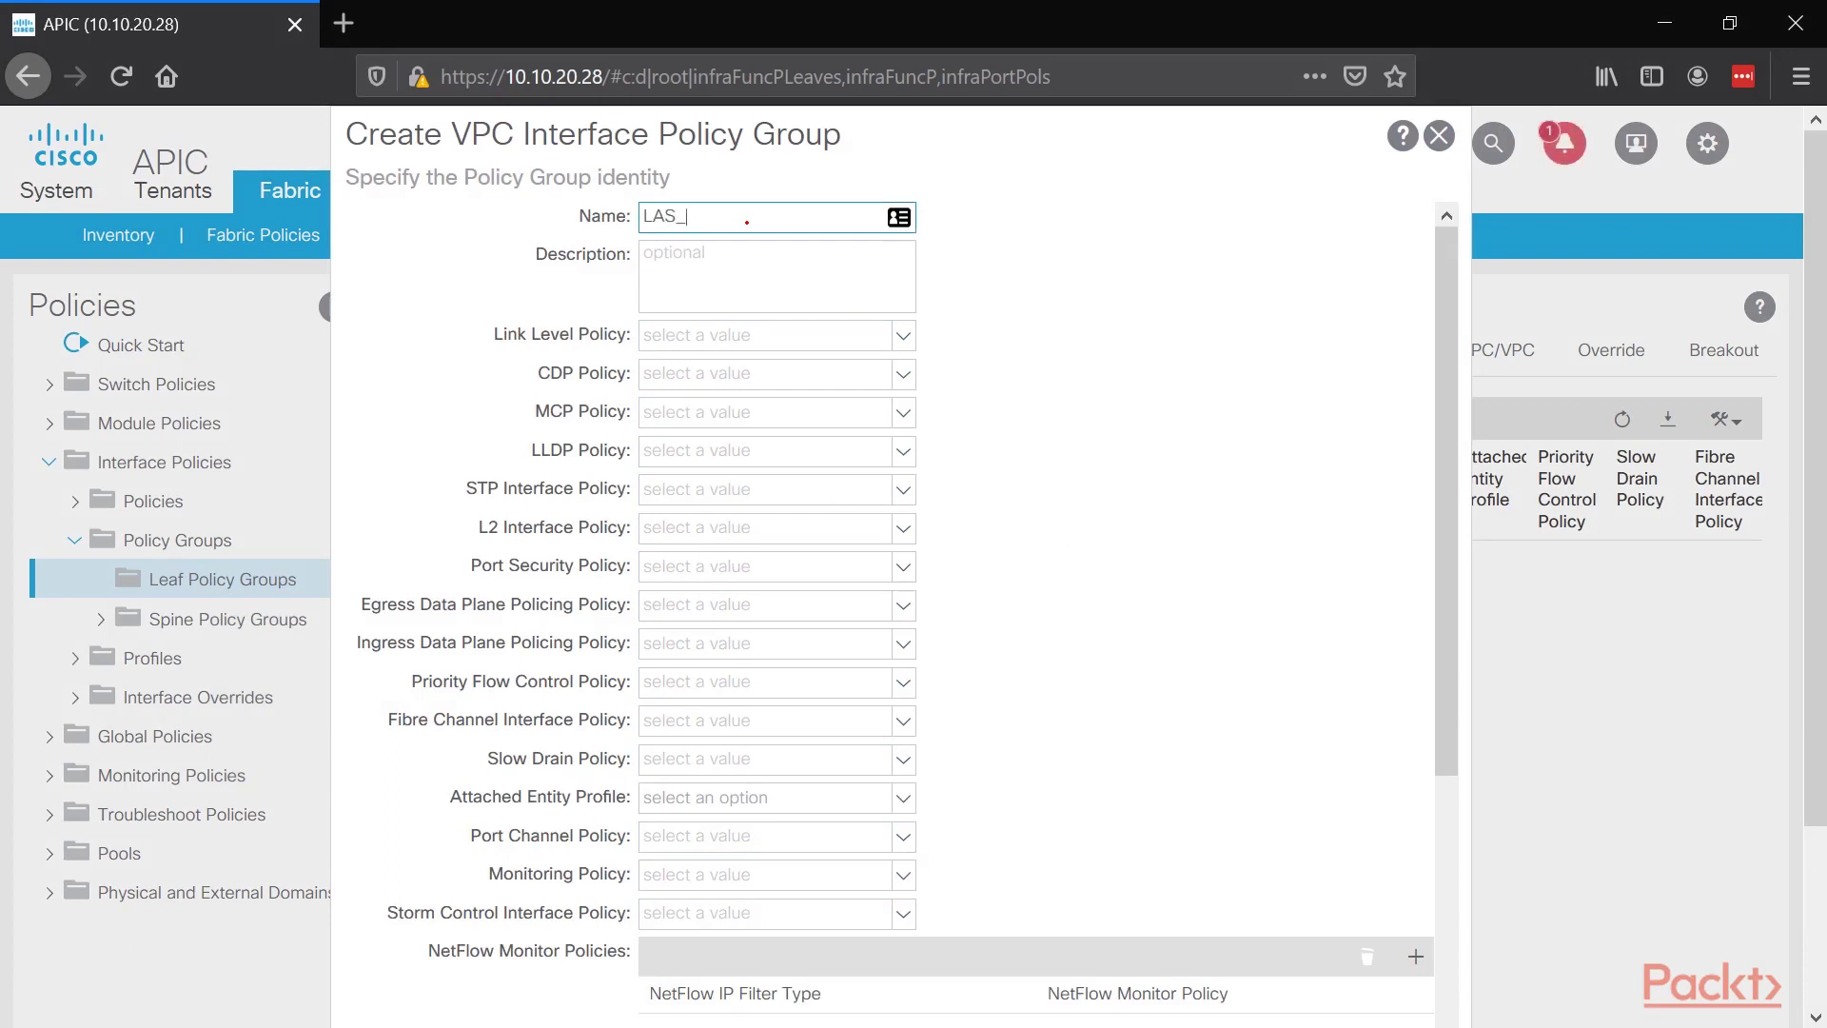
{"action": "type", "text": "_Int1_PolGrp"}
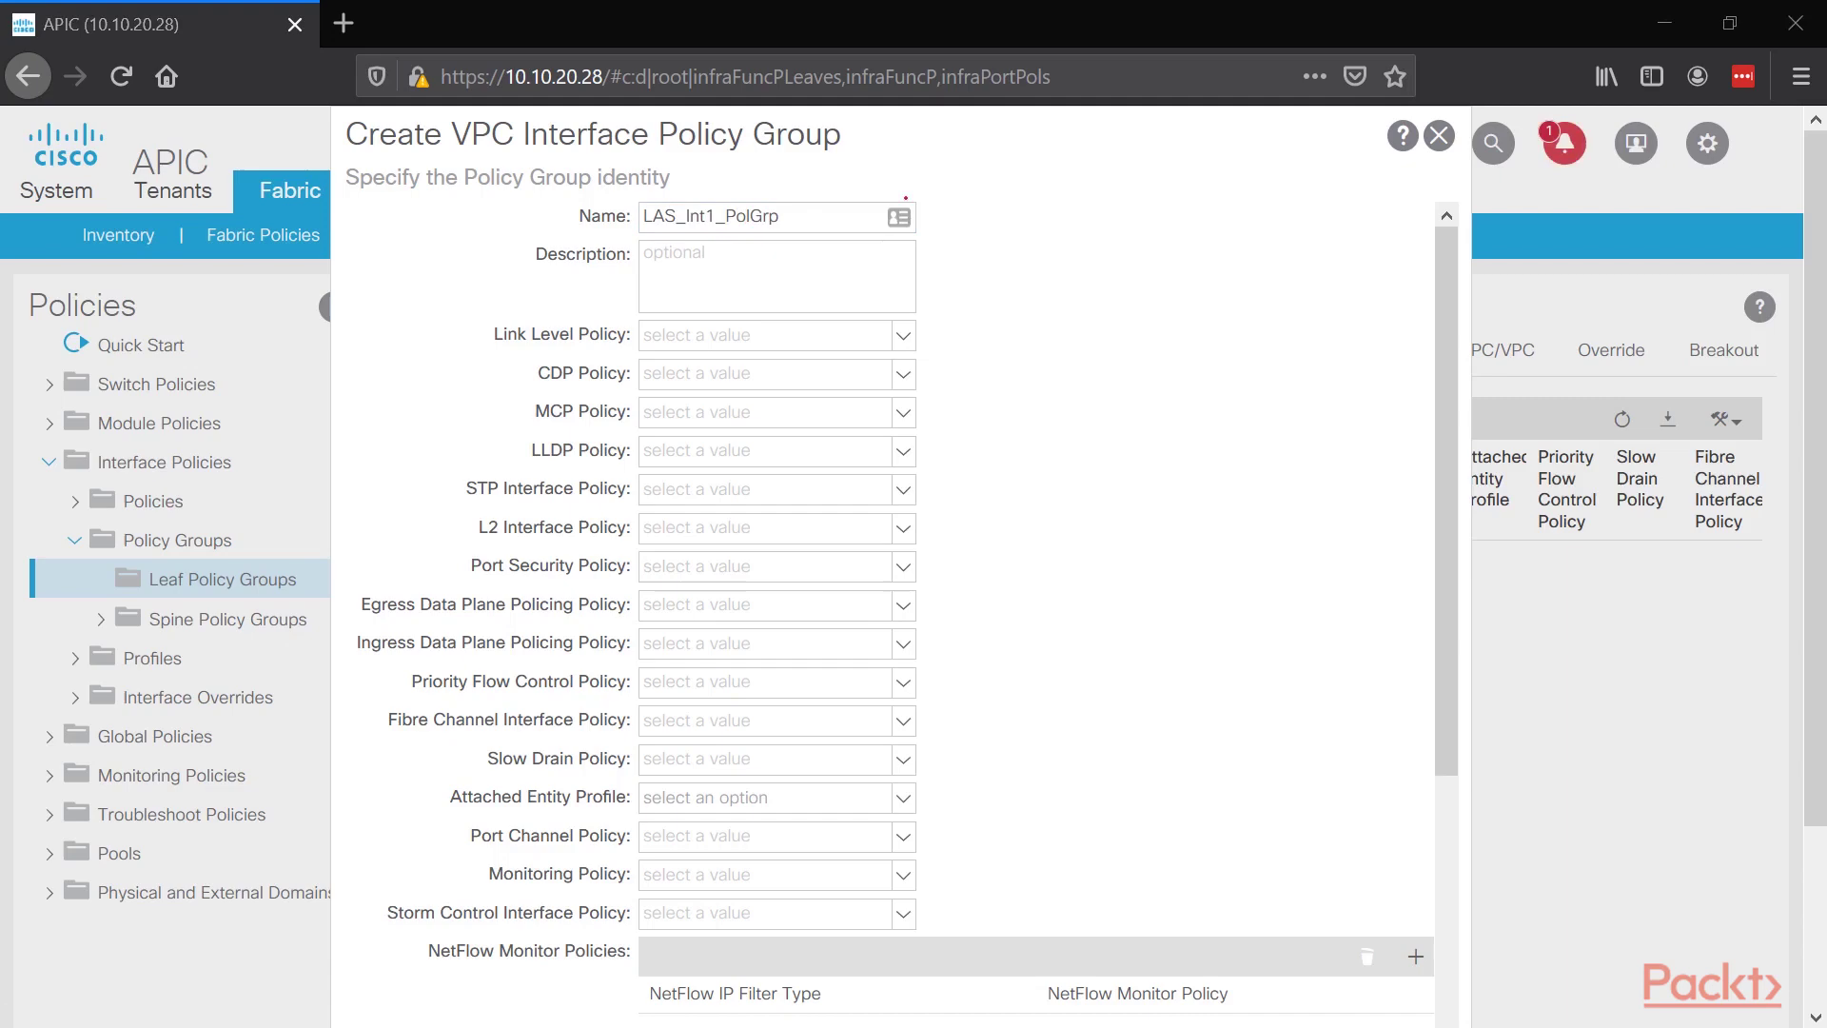
{"action": "left_click", "coordinate": [905, 197]}
{"action": "key", "text": "ctrl+a"}
{"action": "left_click", "coordinate": [1201, 353]}
Step: Set its CDP policy to CDP_Enable and port channel policy to LACP_Active, then submit
{"action": "left_click", "coordinate": [904, 373]}
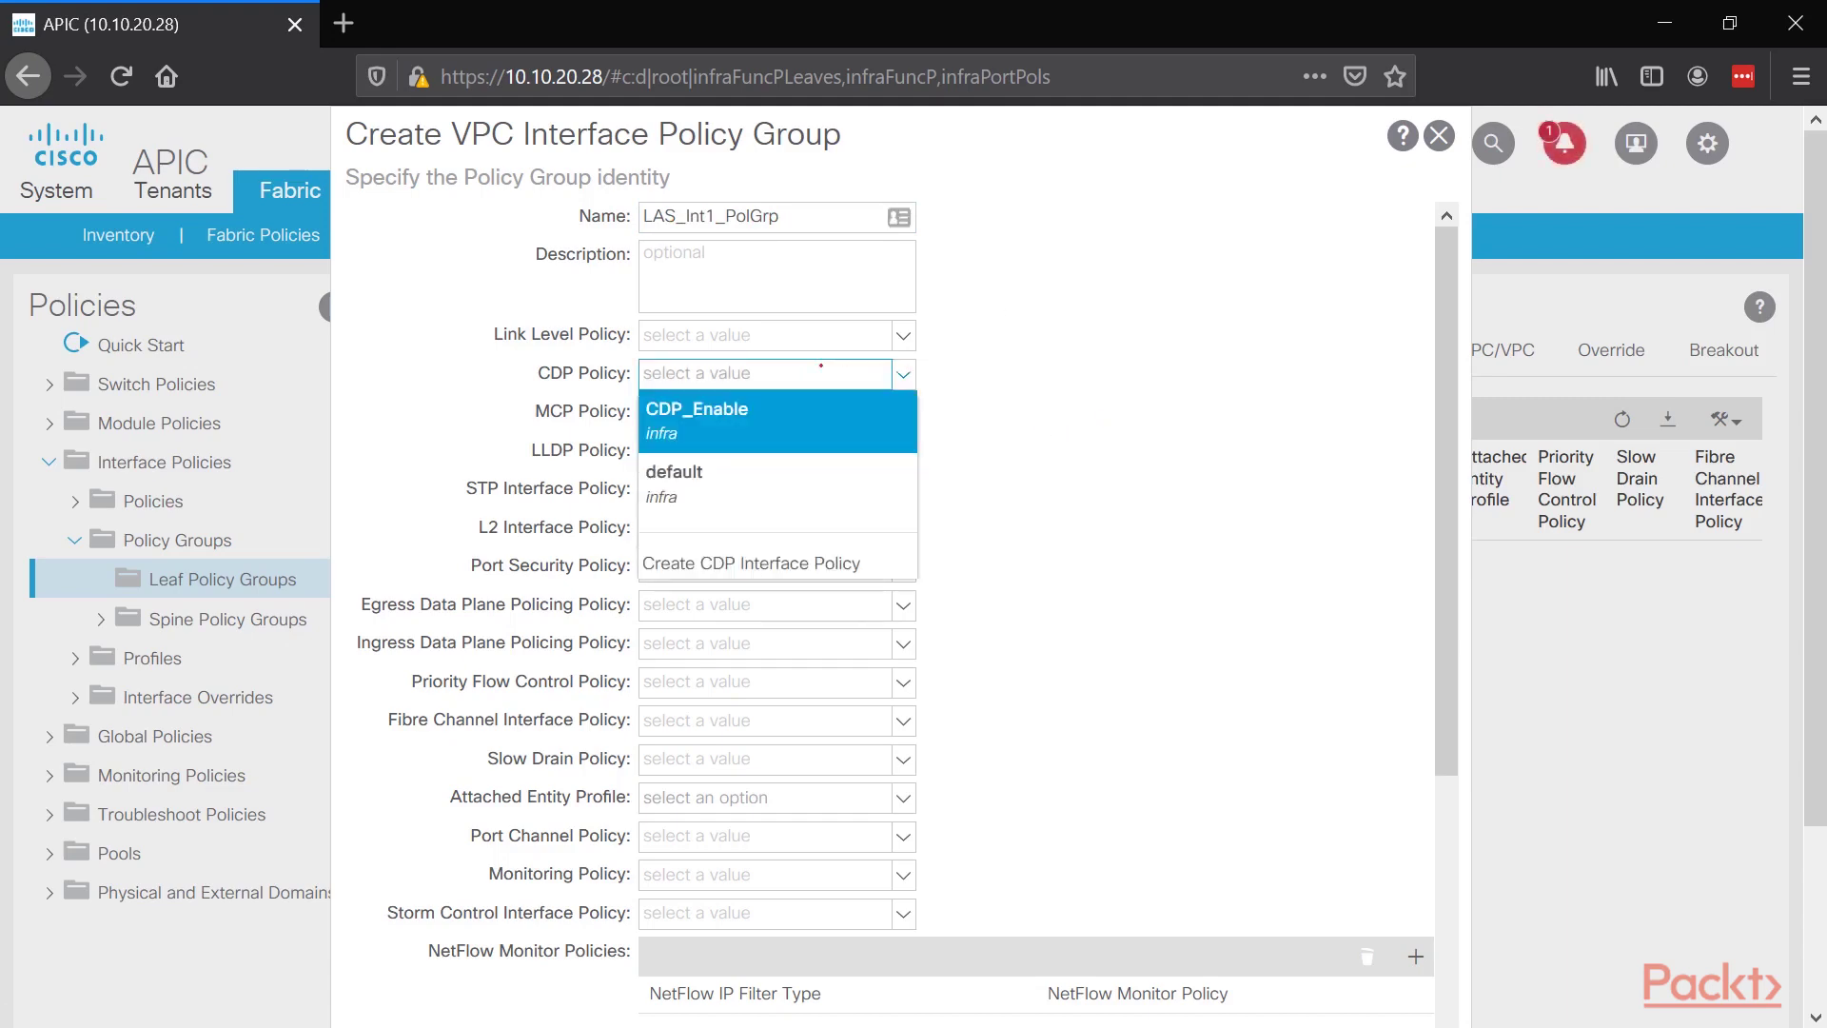
{"action": "left_click", "coordinate": [706, 430]}
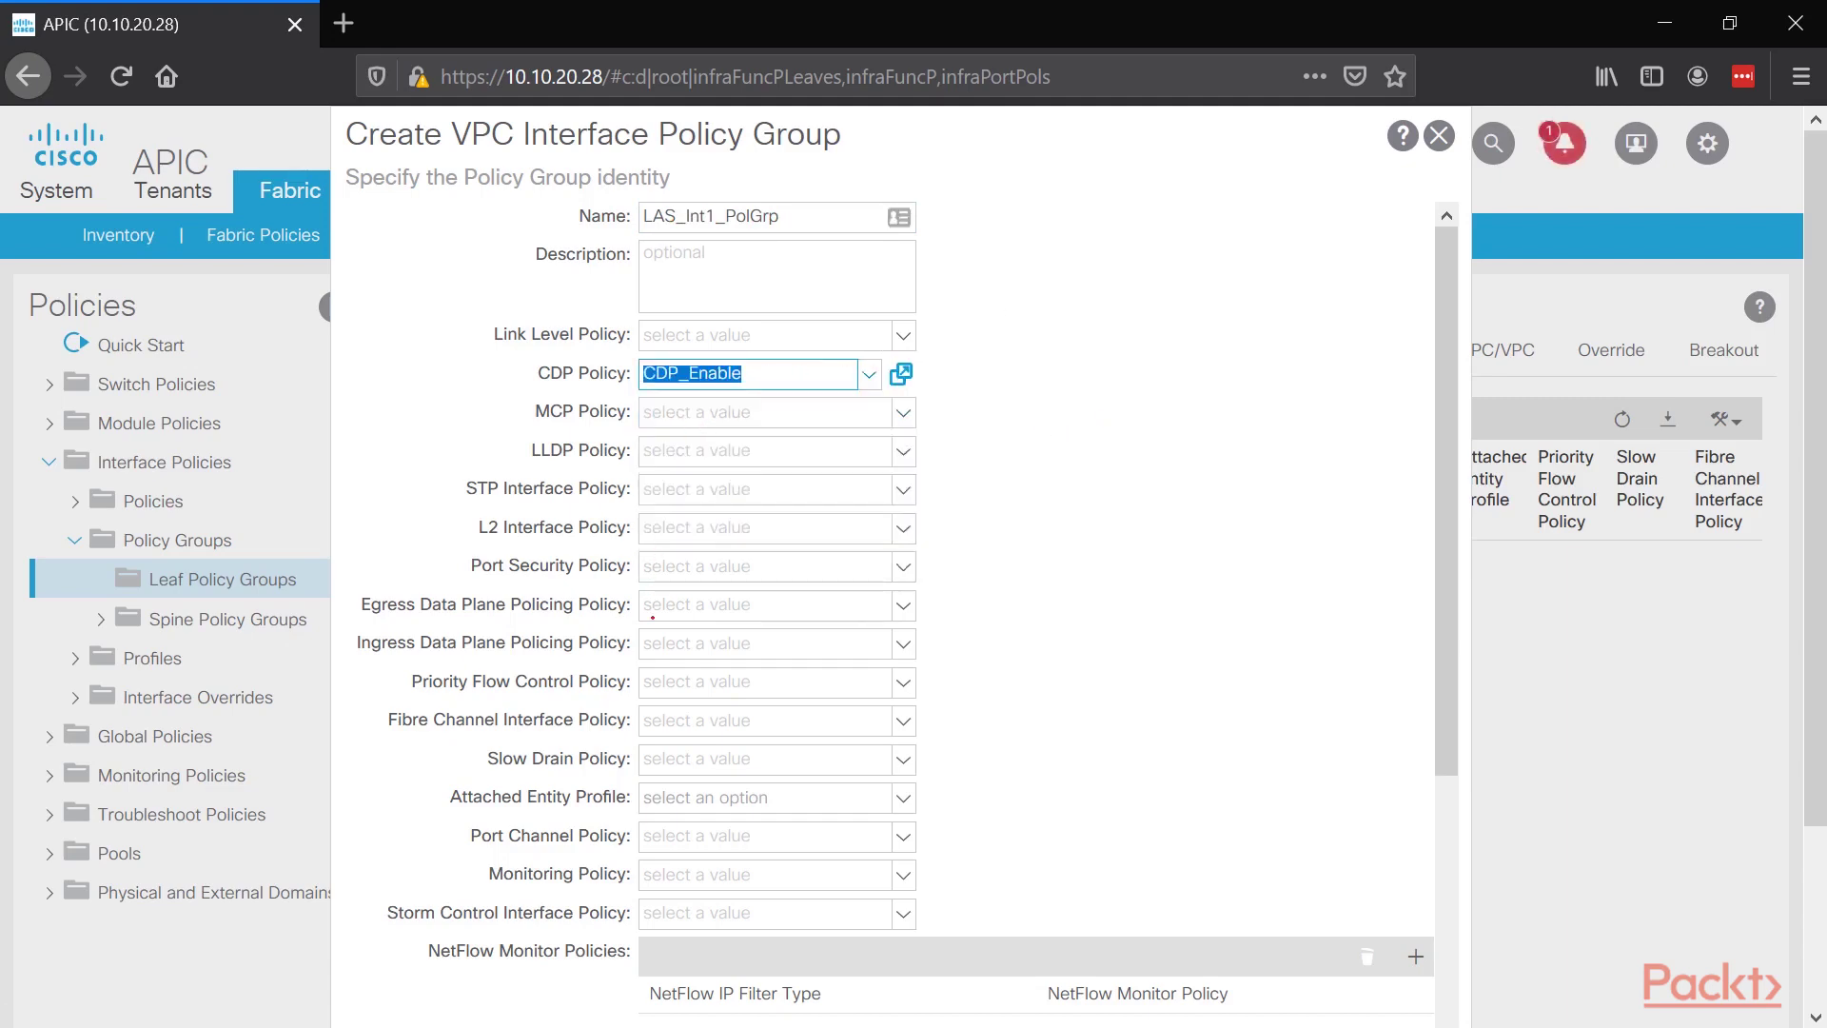
{"action": "left_click", "coordinate": [678, 836]}
{"action": "left_click", "coordinate": [749, 653]}
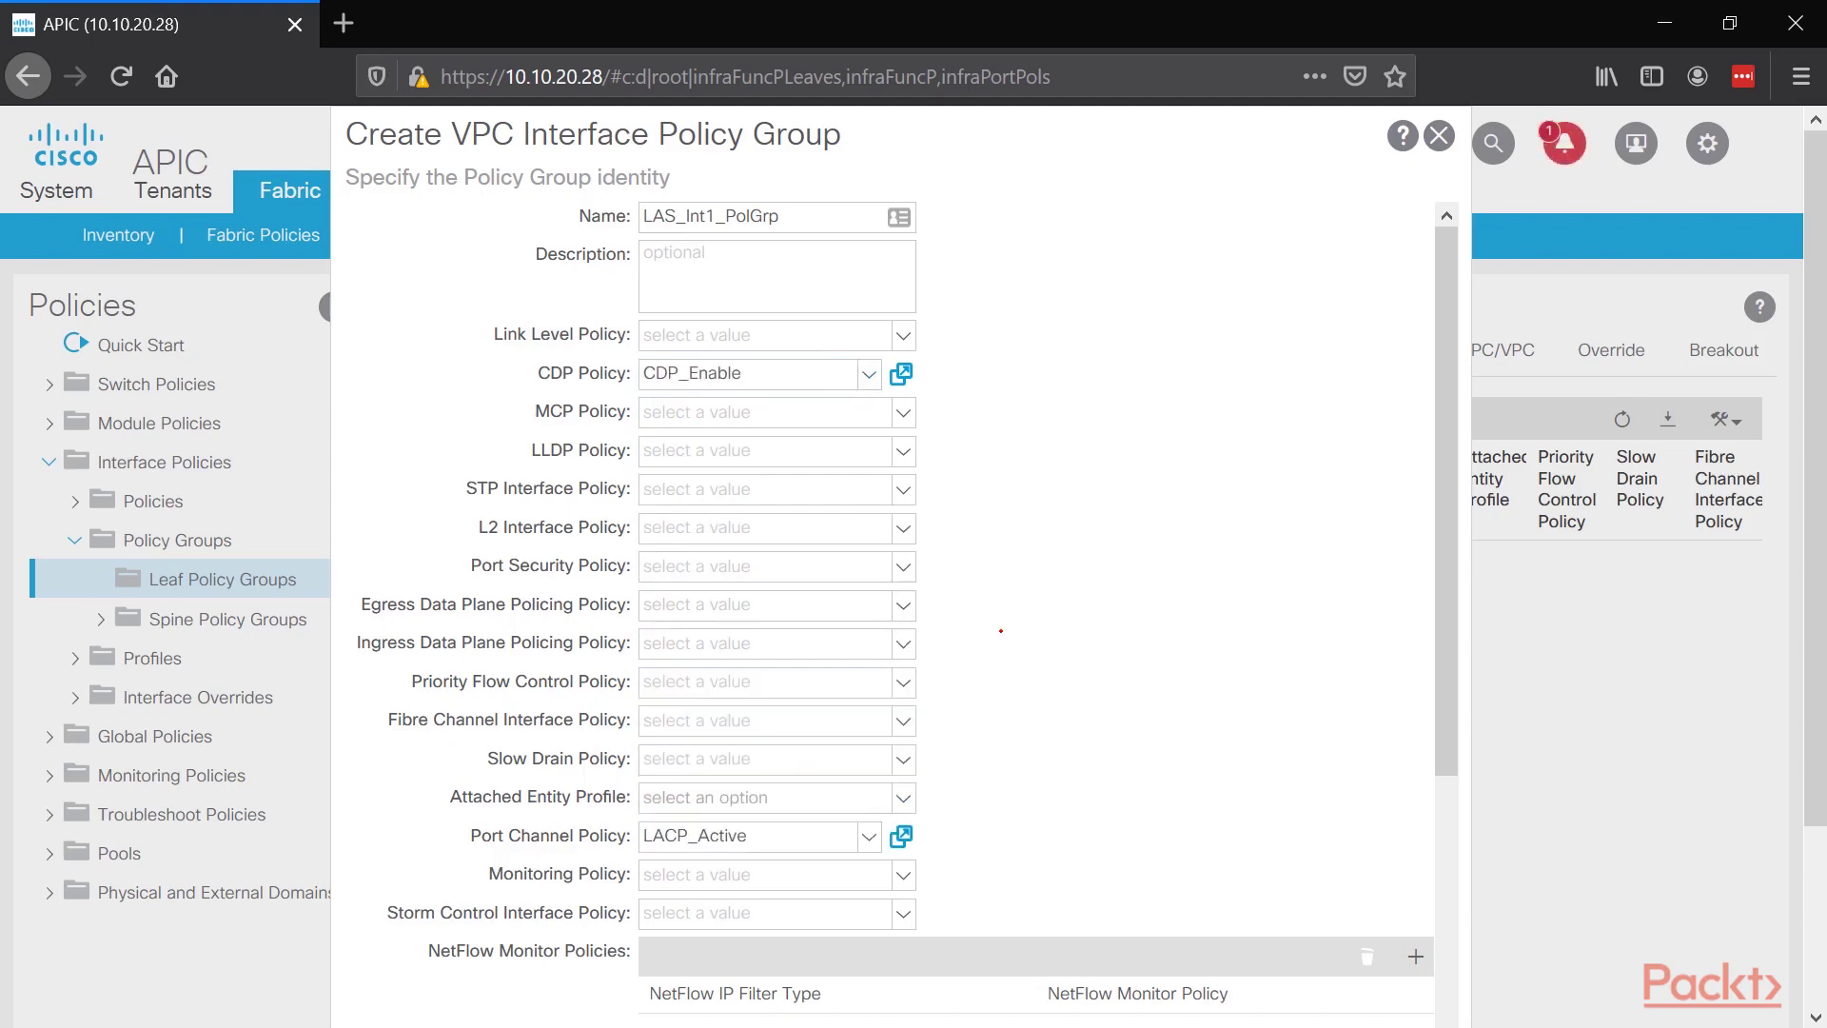
{"action": "scroll", "coordinate": [1000, 631], "scroll_direction": "down", "scroll_amount": 7}
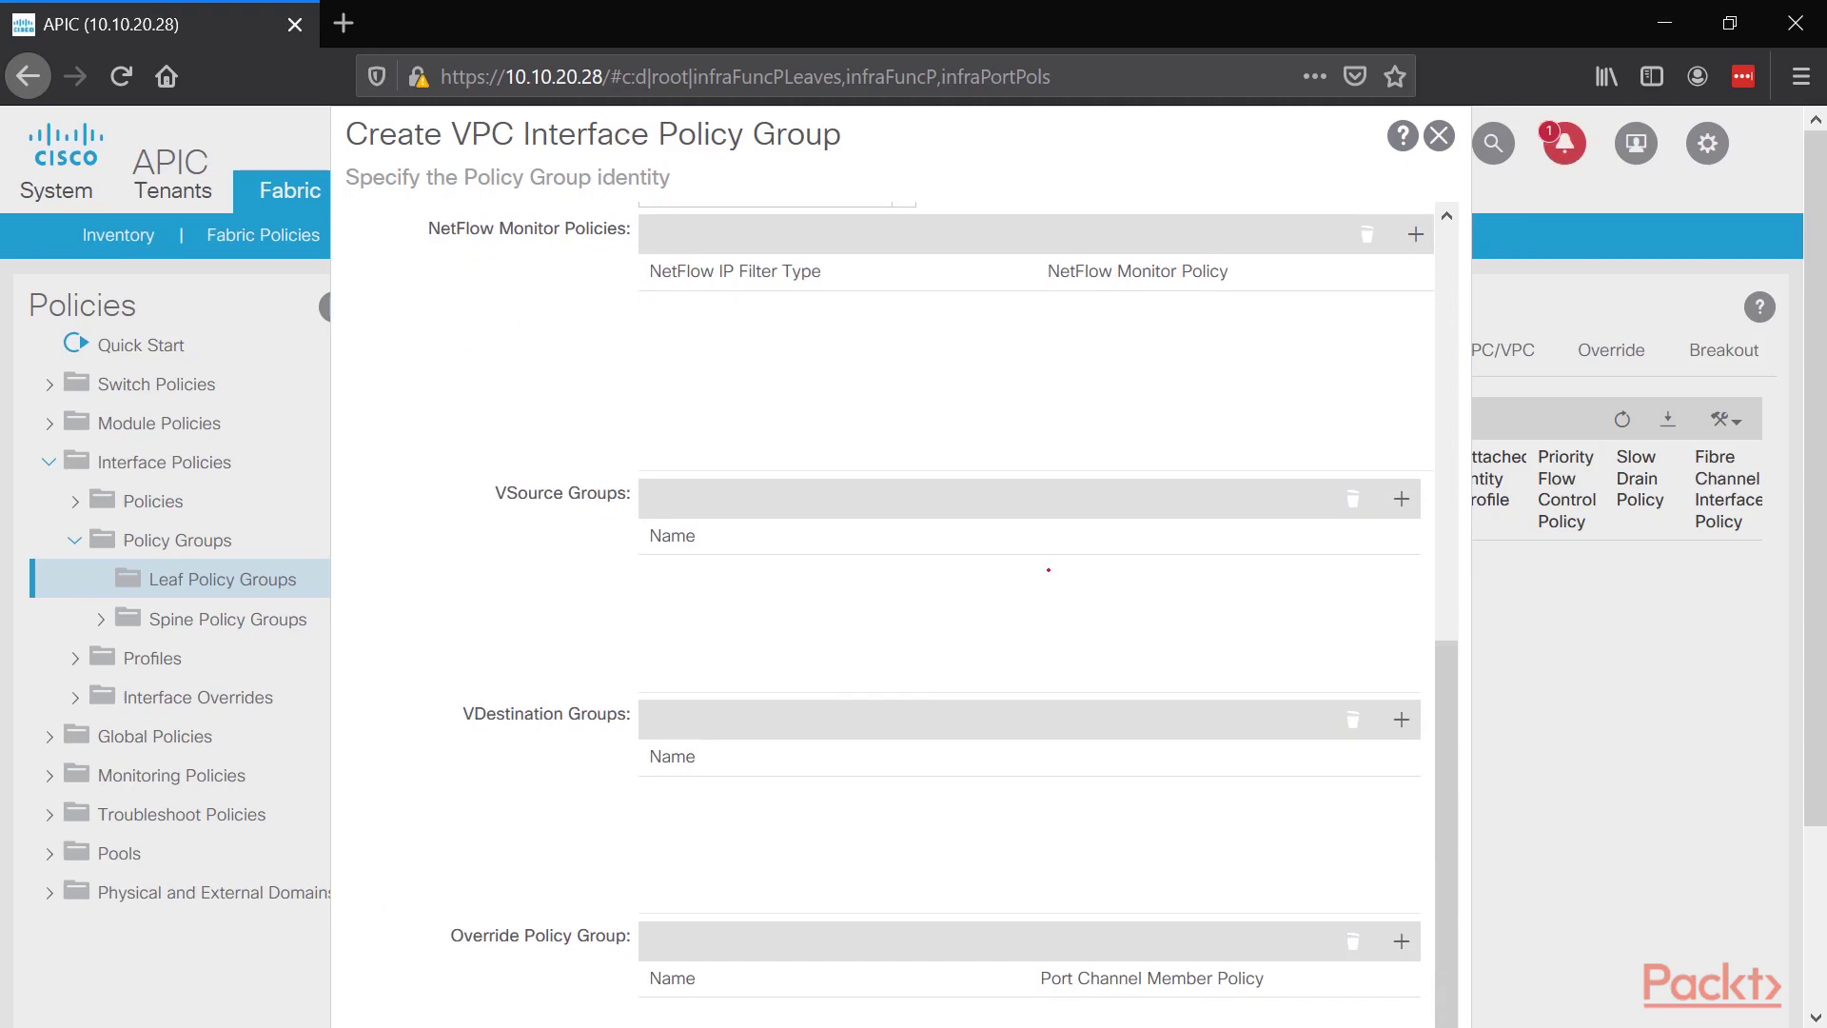
{"action": "key", "text": "ctrl+minus"}
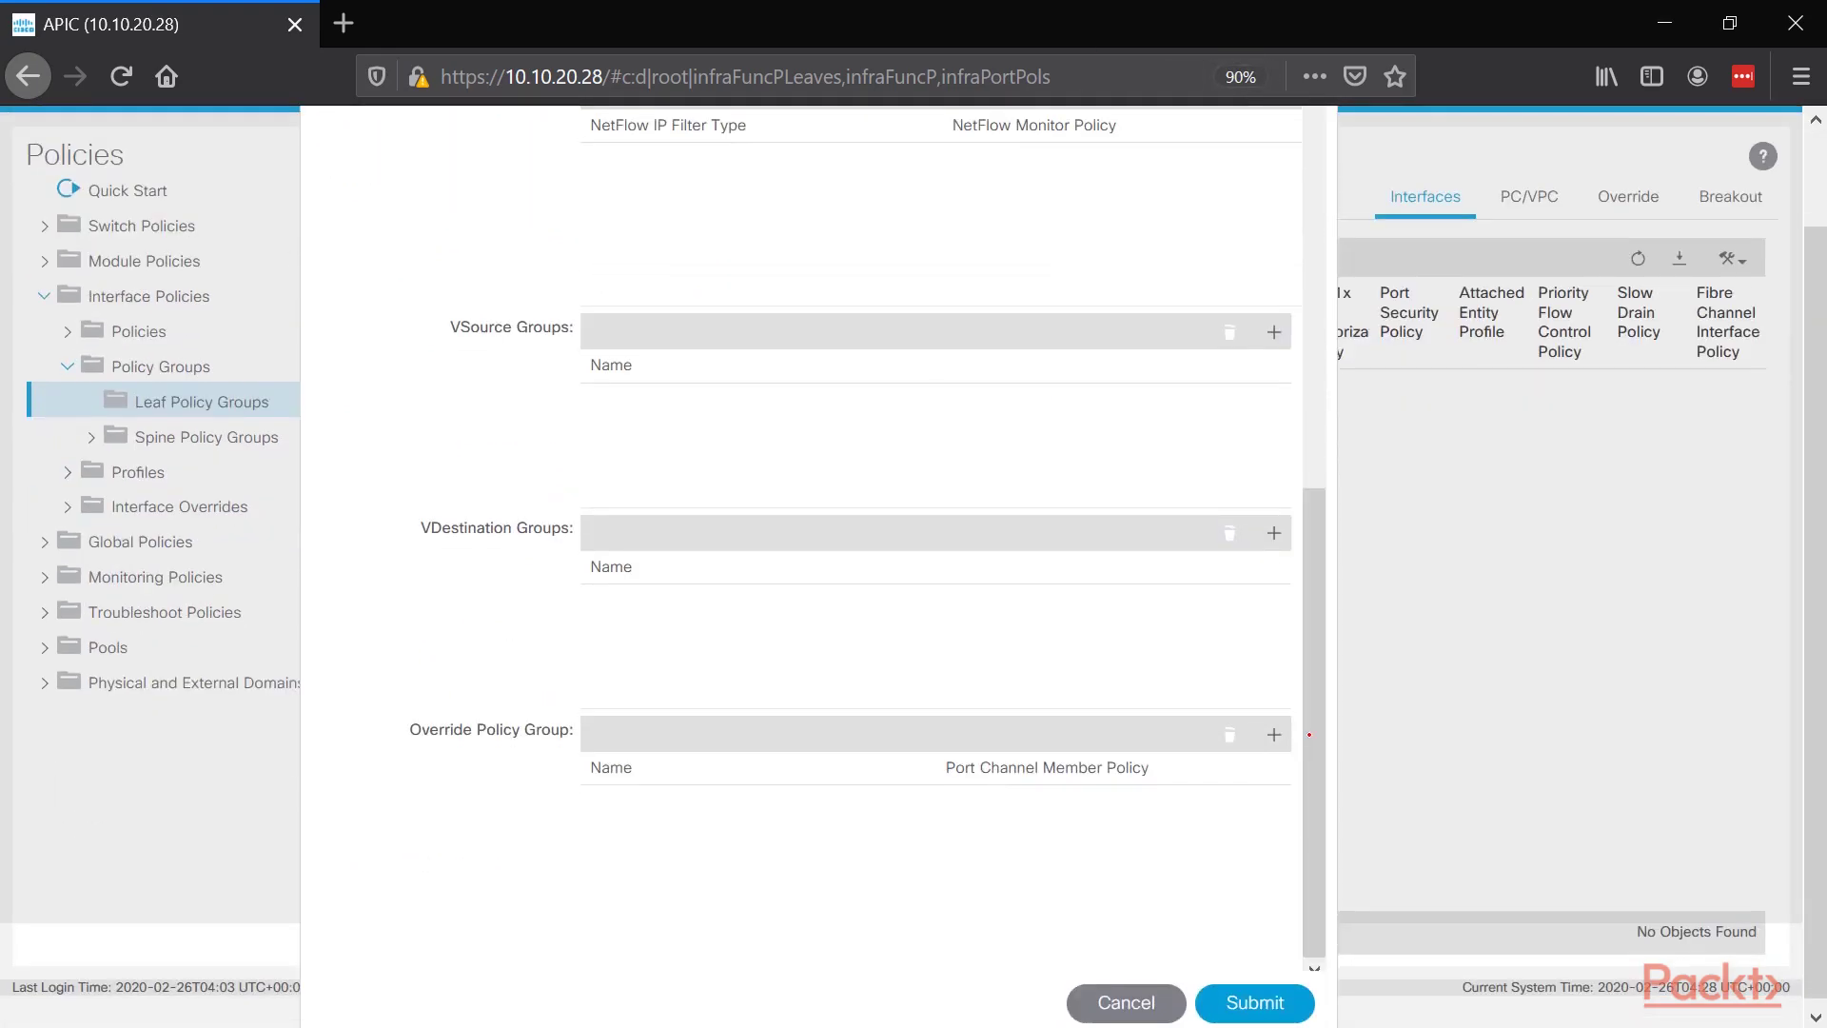
{"action": "left_click", "coordinate": [1256, 999]}
{"action": "left_click", "coordinate": [265, 470]}
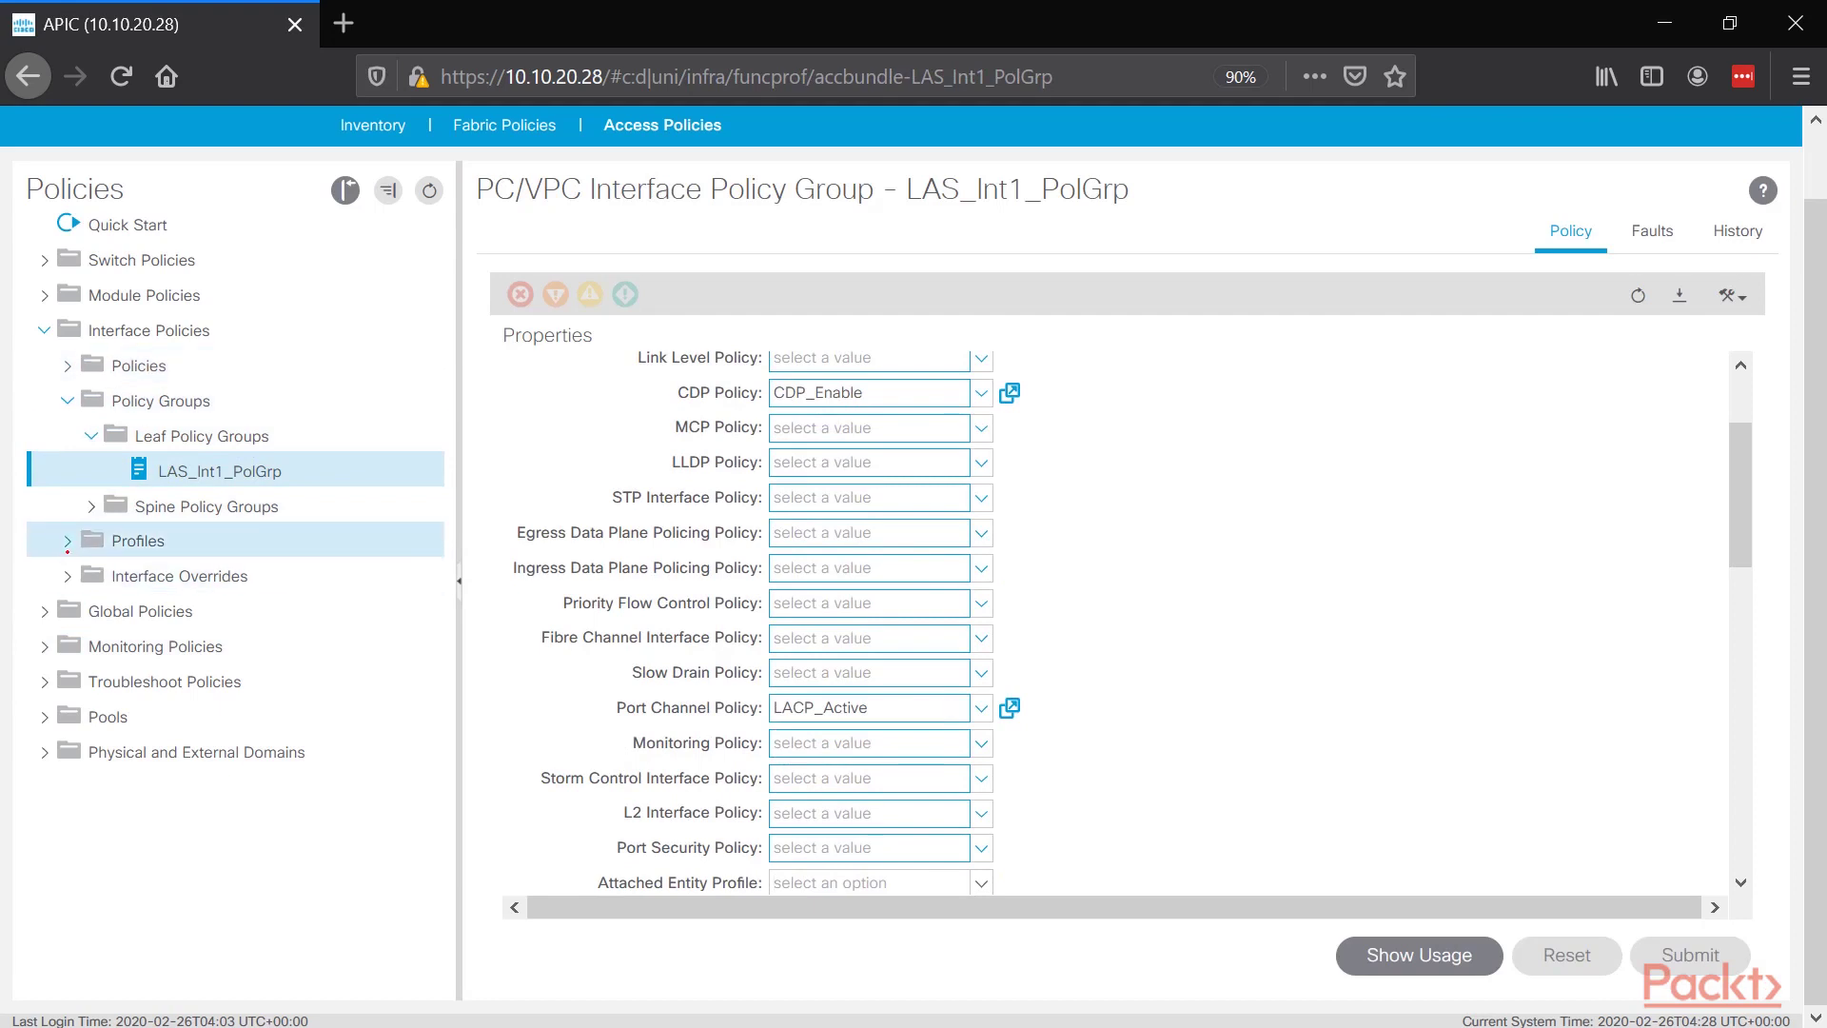
Step: Expand interface Profiles, recheck LAS_Int1_PolGrp, and show the empty Leaf Profiles list
{"action": "left_click", "coordinate": [67, 541]}
{"action": "left_click", "coordinate": [138, 541]}
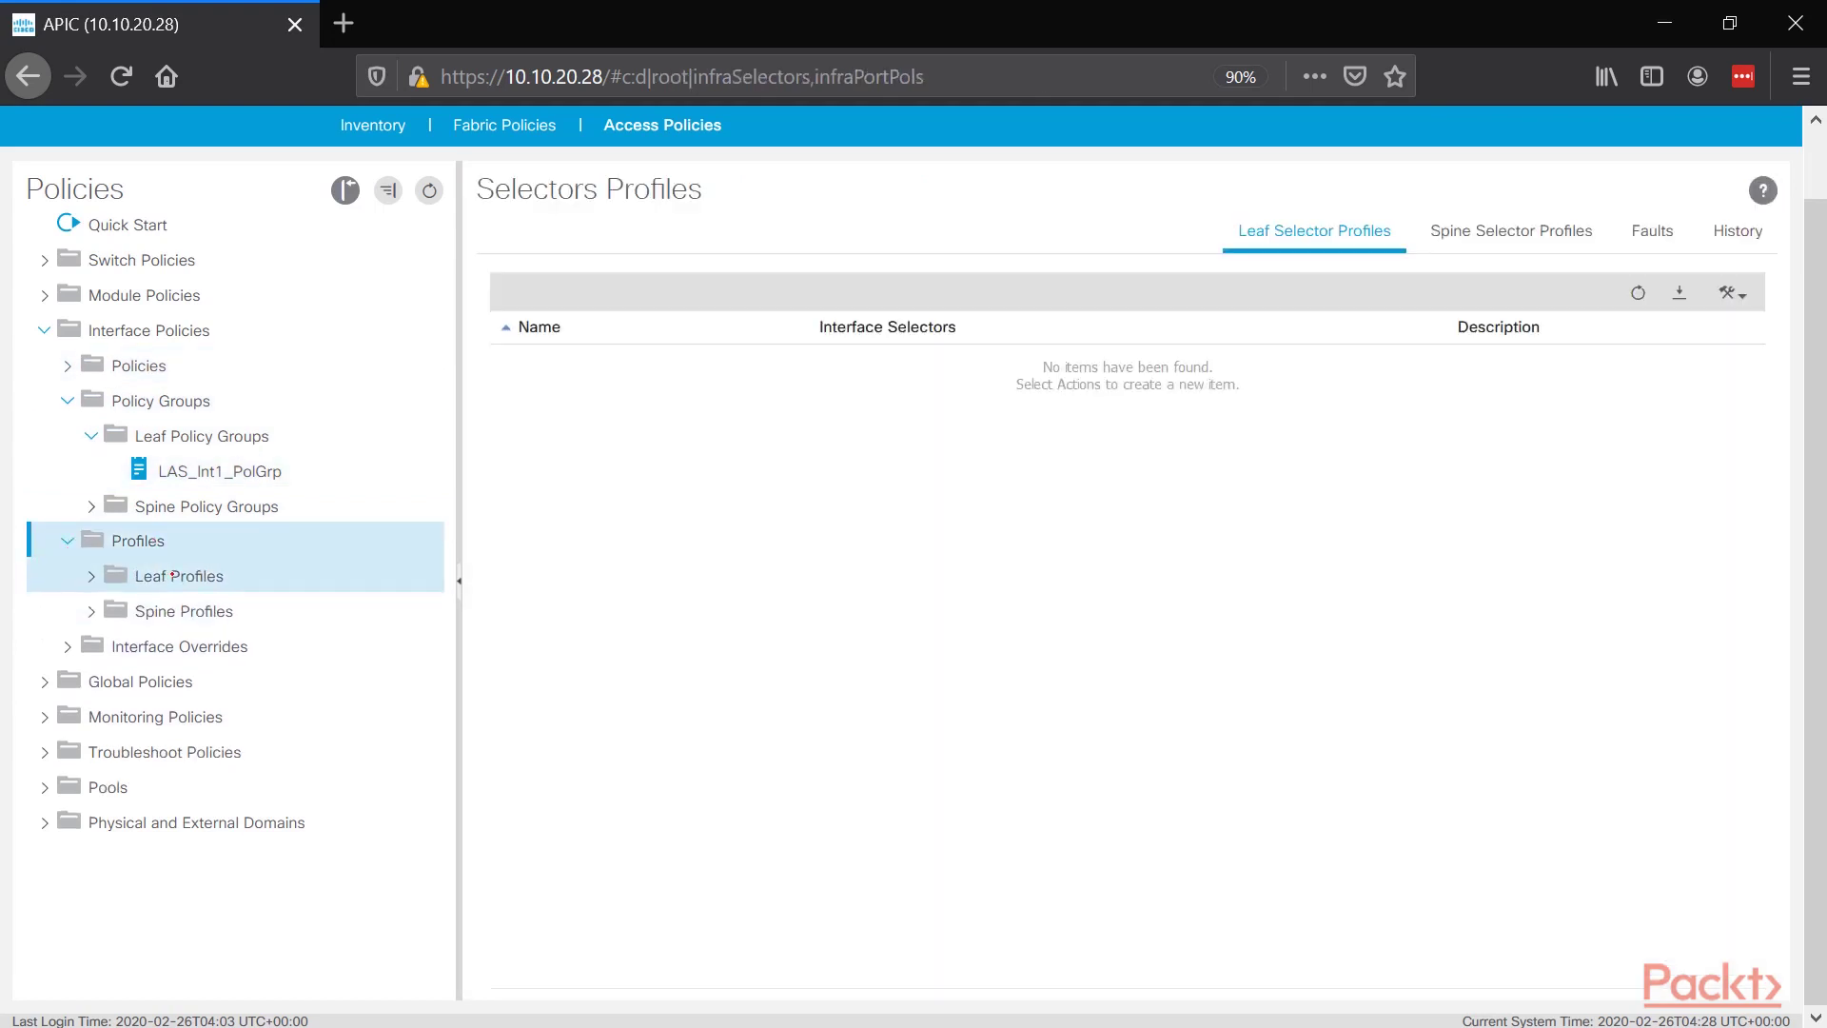
{"action": "left_click", "coordinate": [190, 472]}
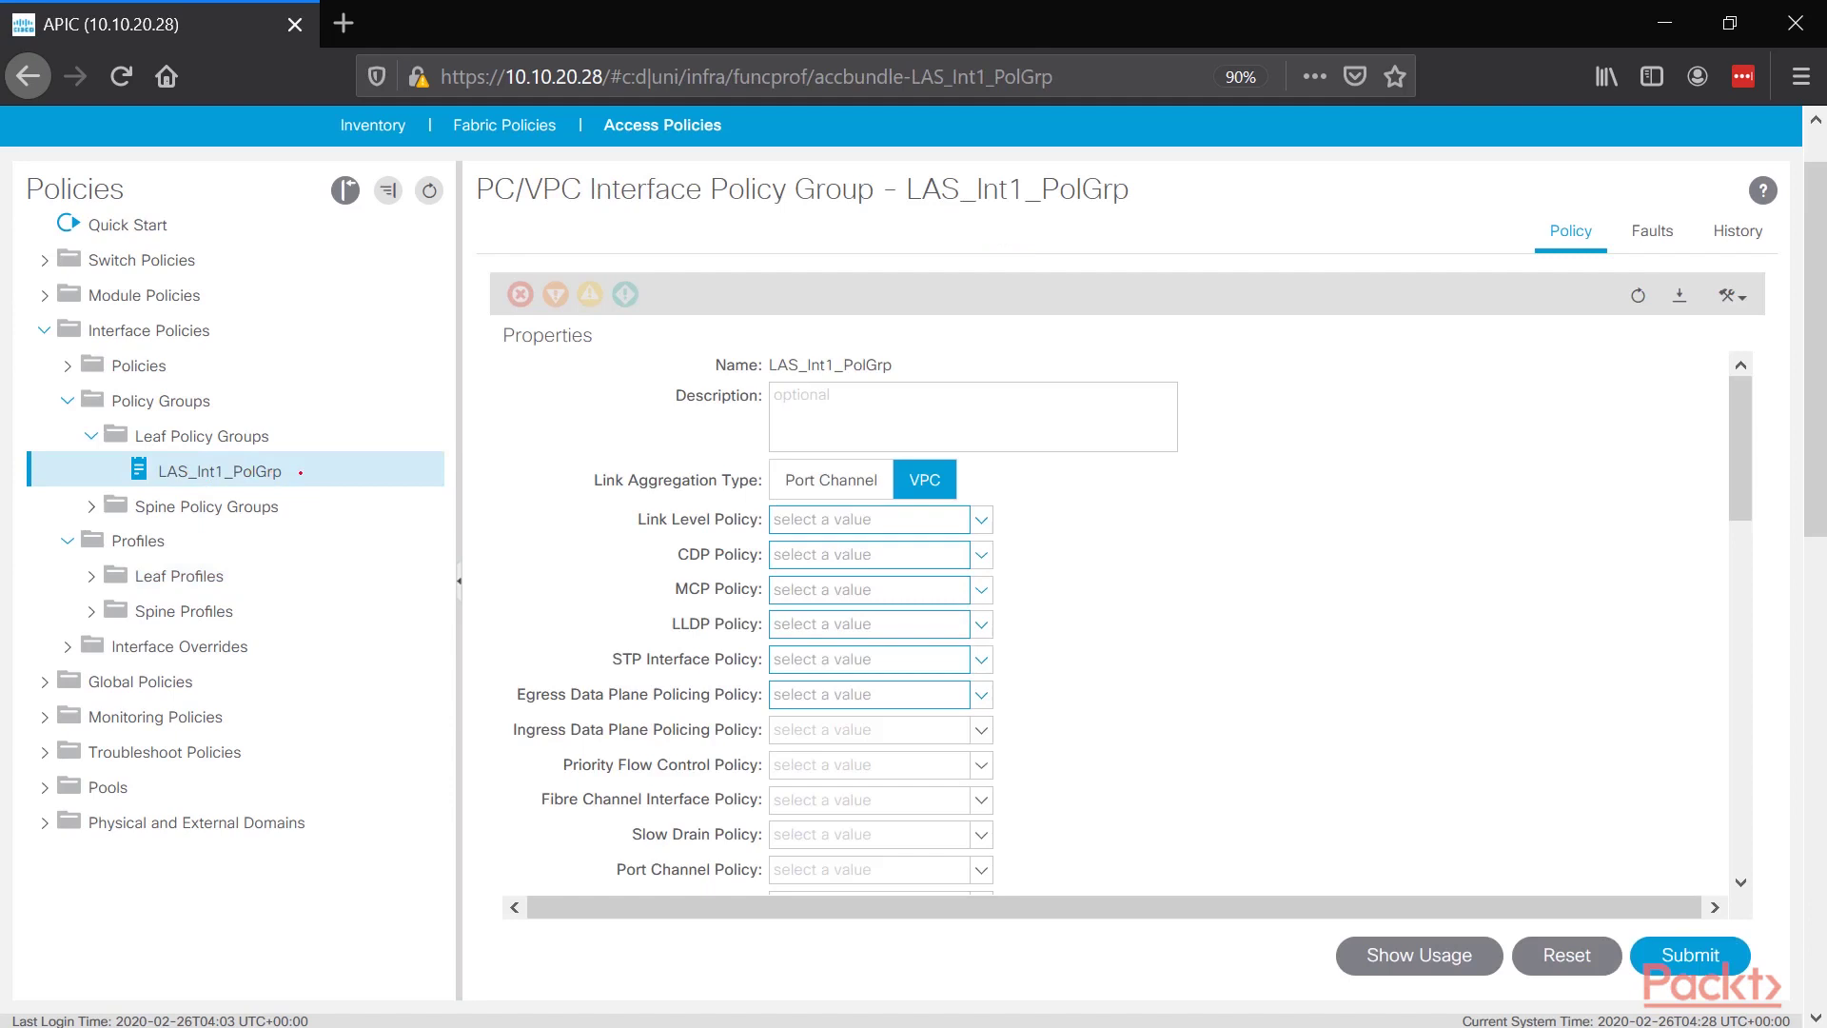
{"action": "scroll", "coordinate": [1113, 619], "scroll_direction": "up", "scroll_amount": 3}
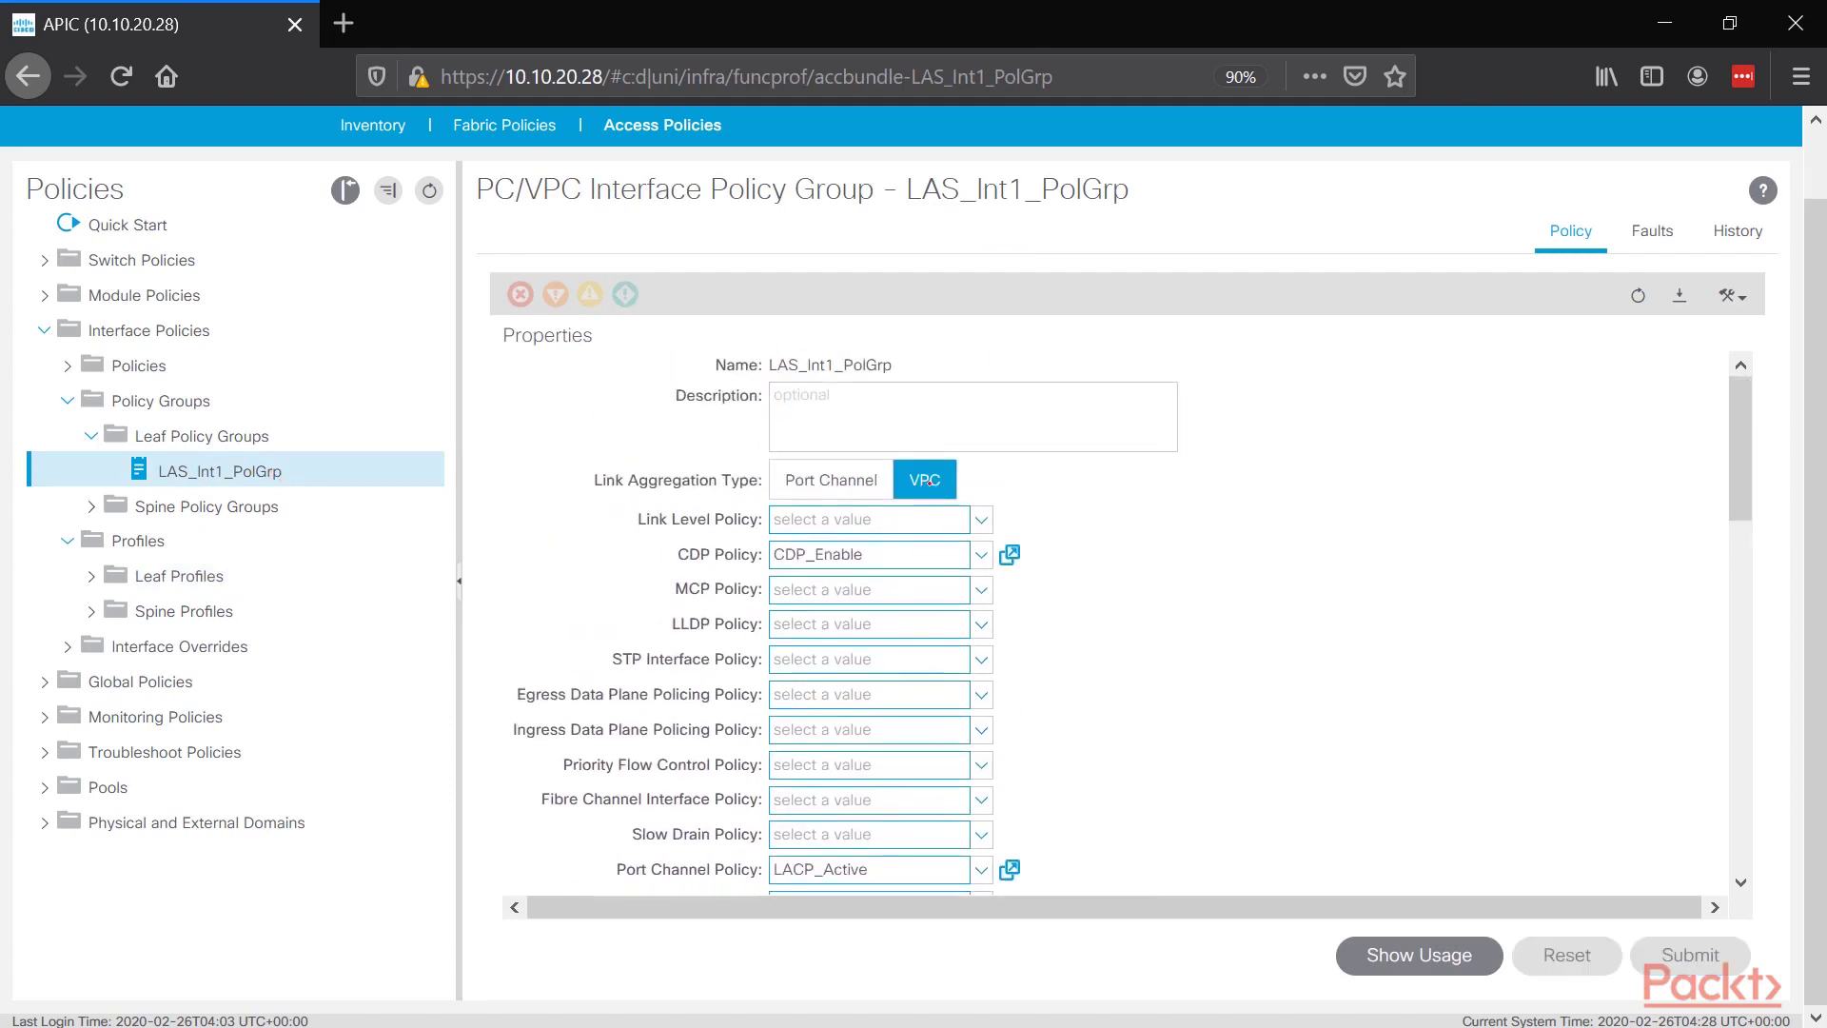
{"action": "left_click", "coordinate": [179, 576]}
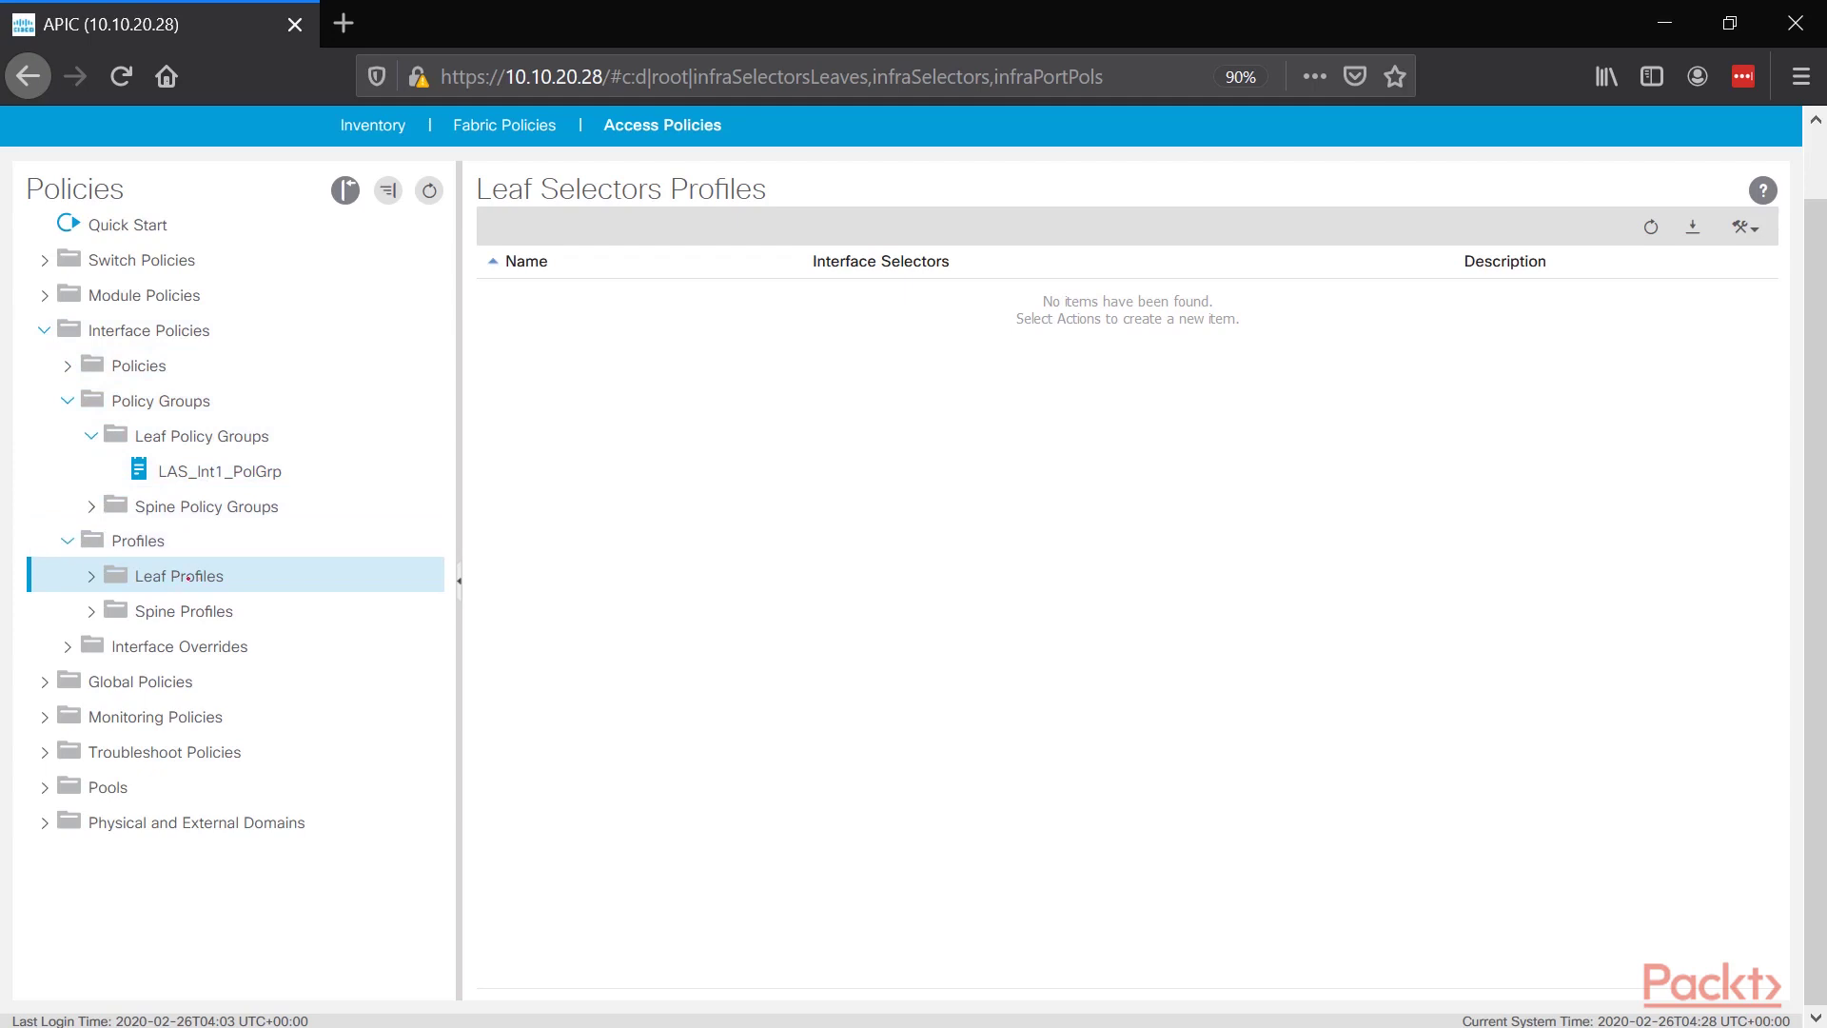
Step: Start a new leaf interface profile named LAS_Int1_Prof
{"action": "right_click", "coordinate": [158, 577]}
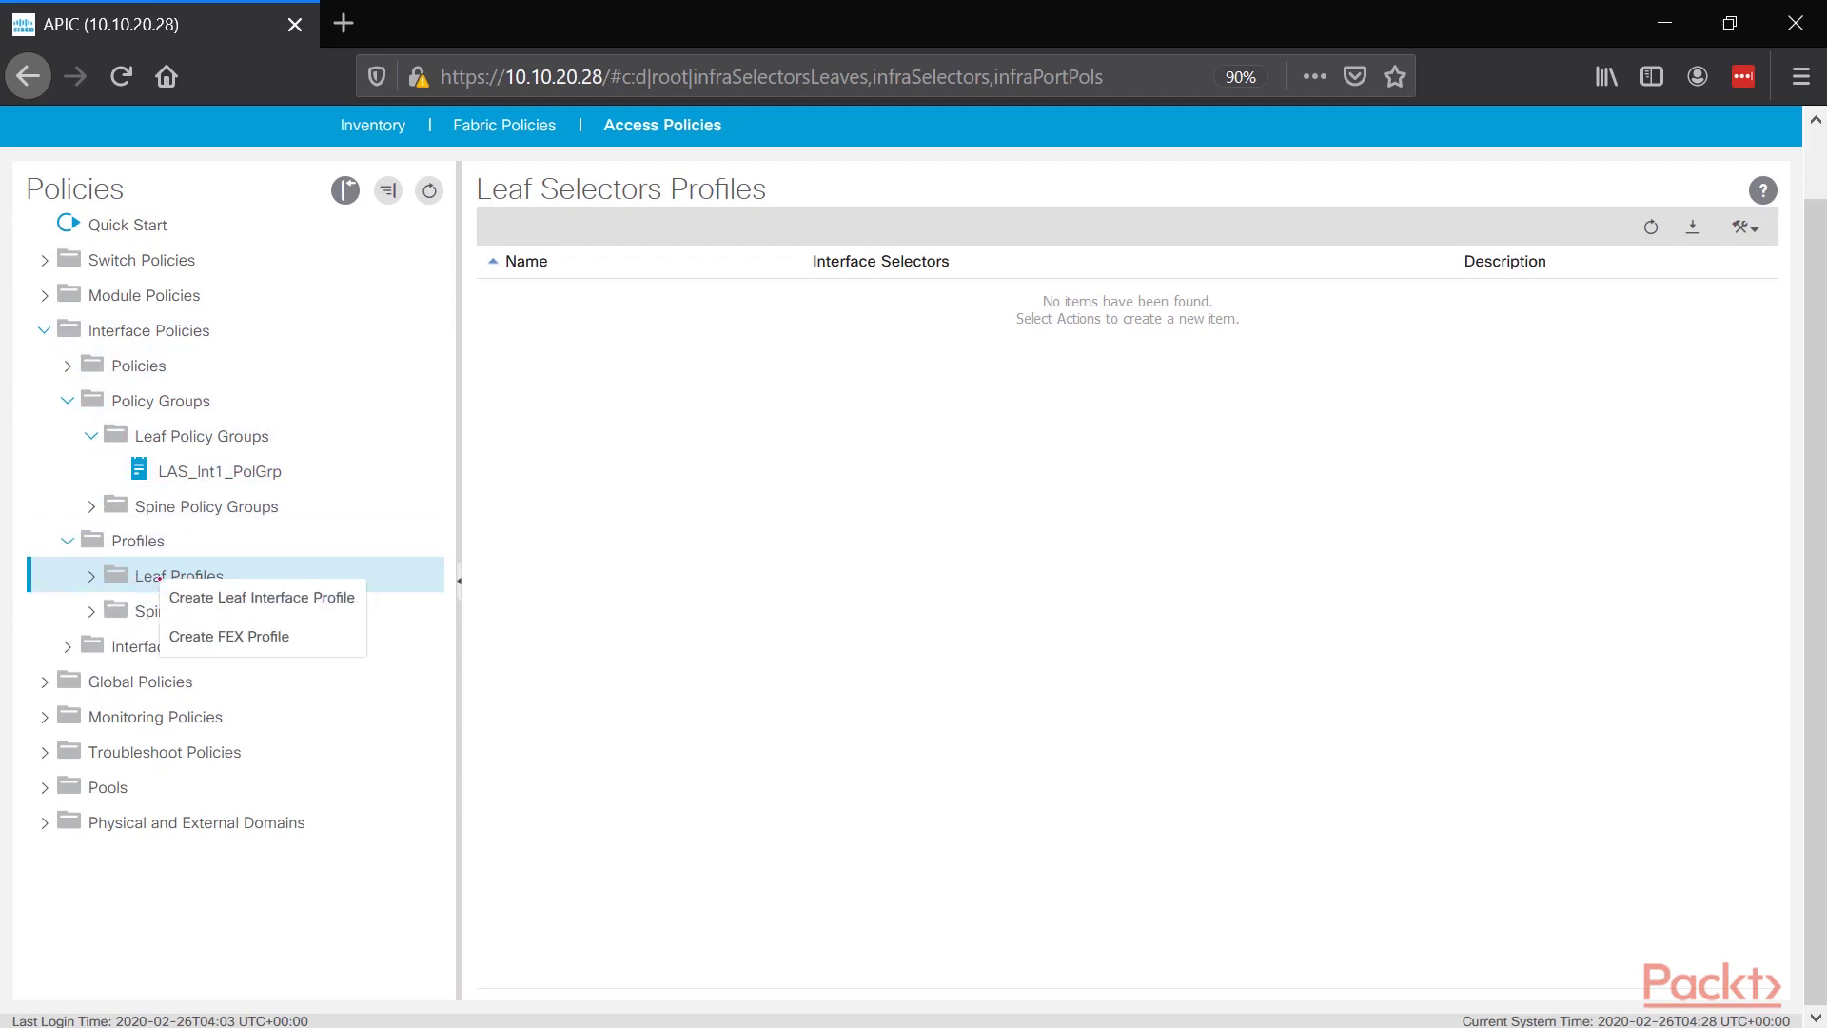
{"action": "left_click", "coordinate": [297, 598]}
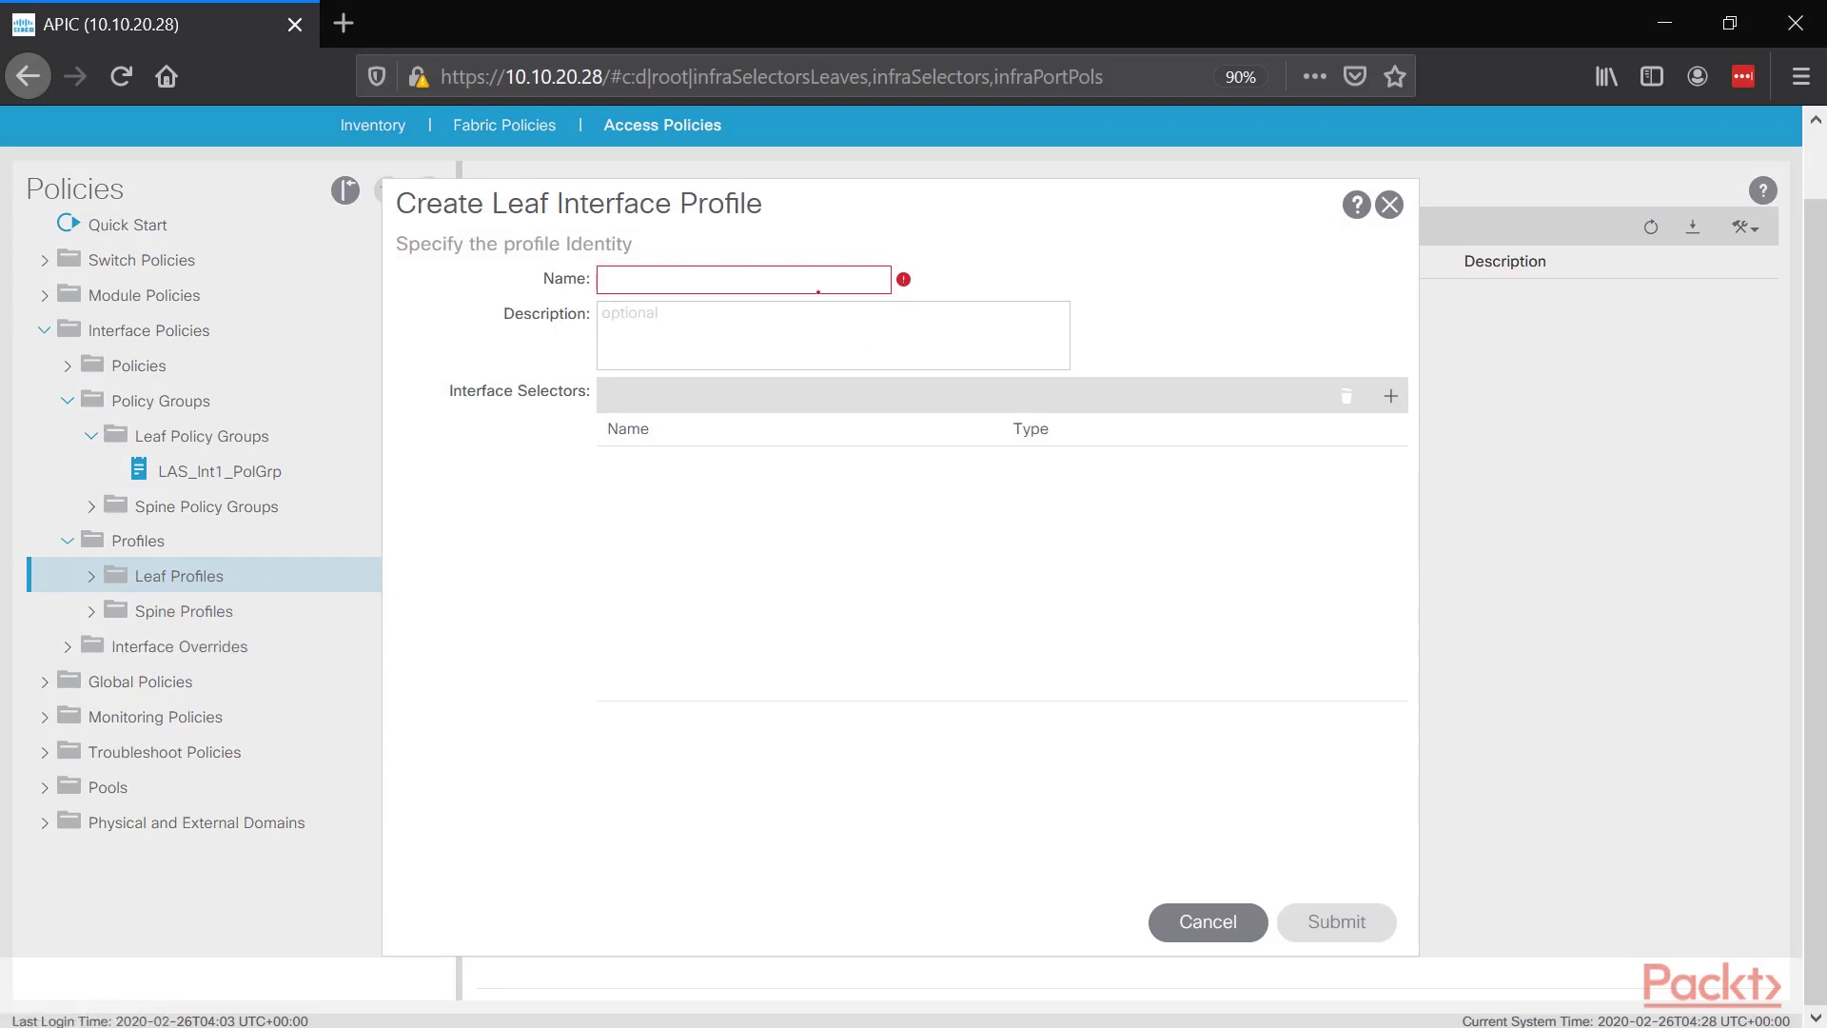
{"action": "type", "text": "v"}
{"action": "key", "text": "BackSpace"}
{"action": "type", "text": "LAS_I"}
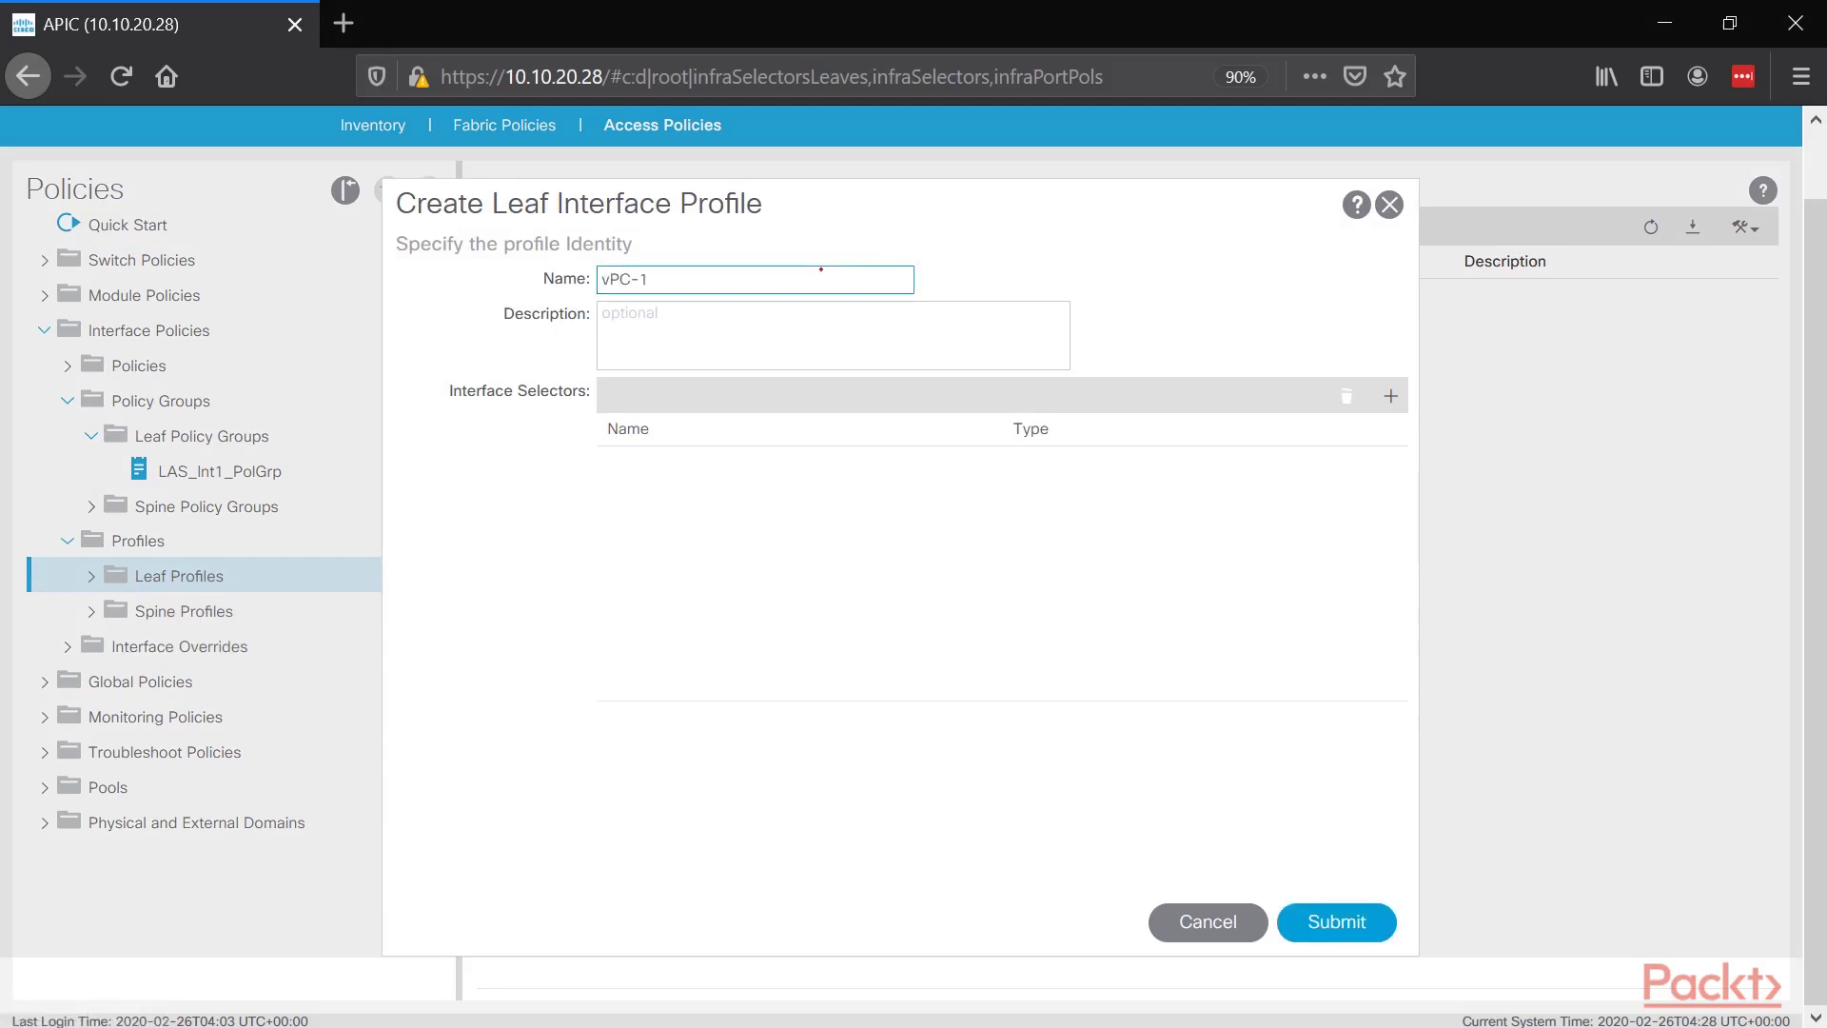
{"action": "key", "text": "BackSpace"}
{"action": "key", "text": "BackSpace"}
{"action": "key", "text": "BackSpace"}
{"action": "key", "text": "BackSpace"}
{"action": "key", "text": "BackSpace"}
{"action": "type", "text": "LAS_Int1_Prof"}
{"action": "left_click", "coordinate": [563, 392]}
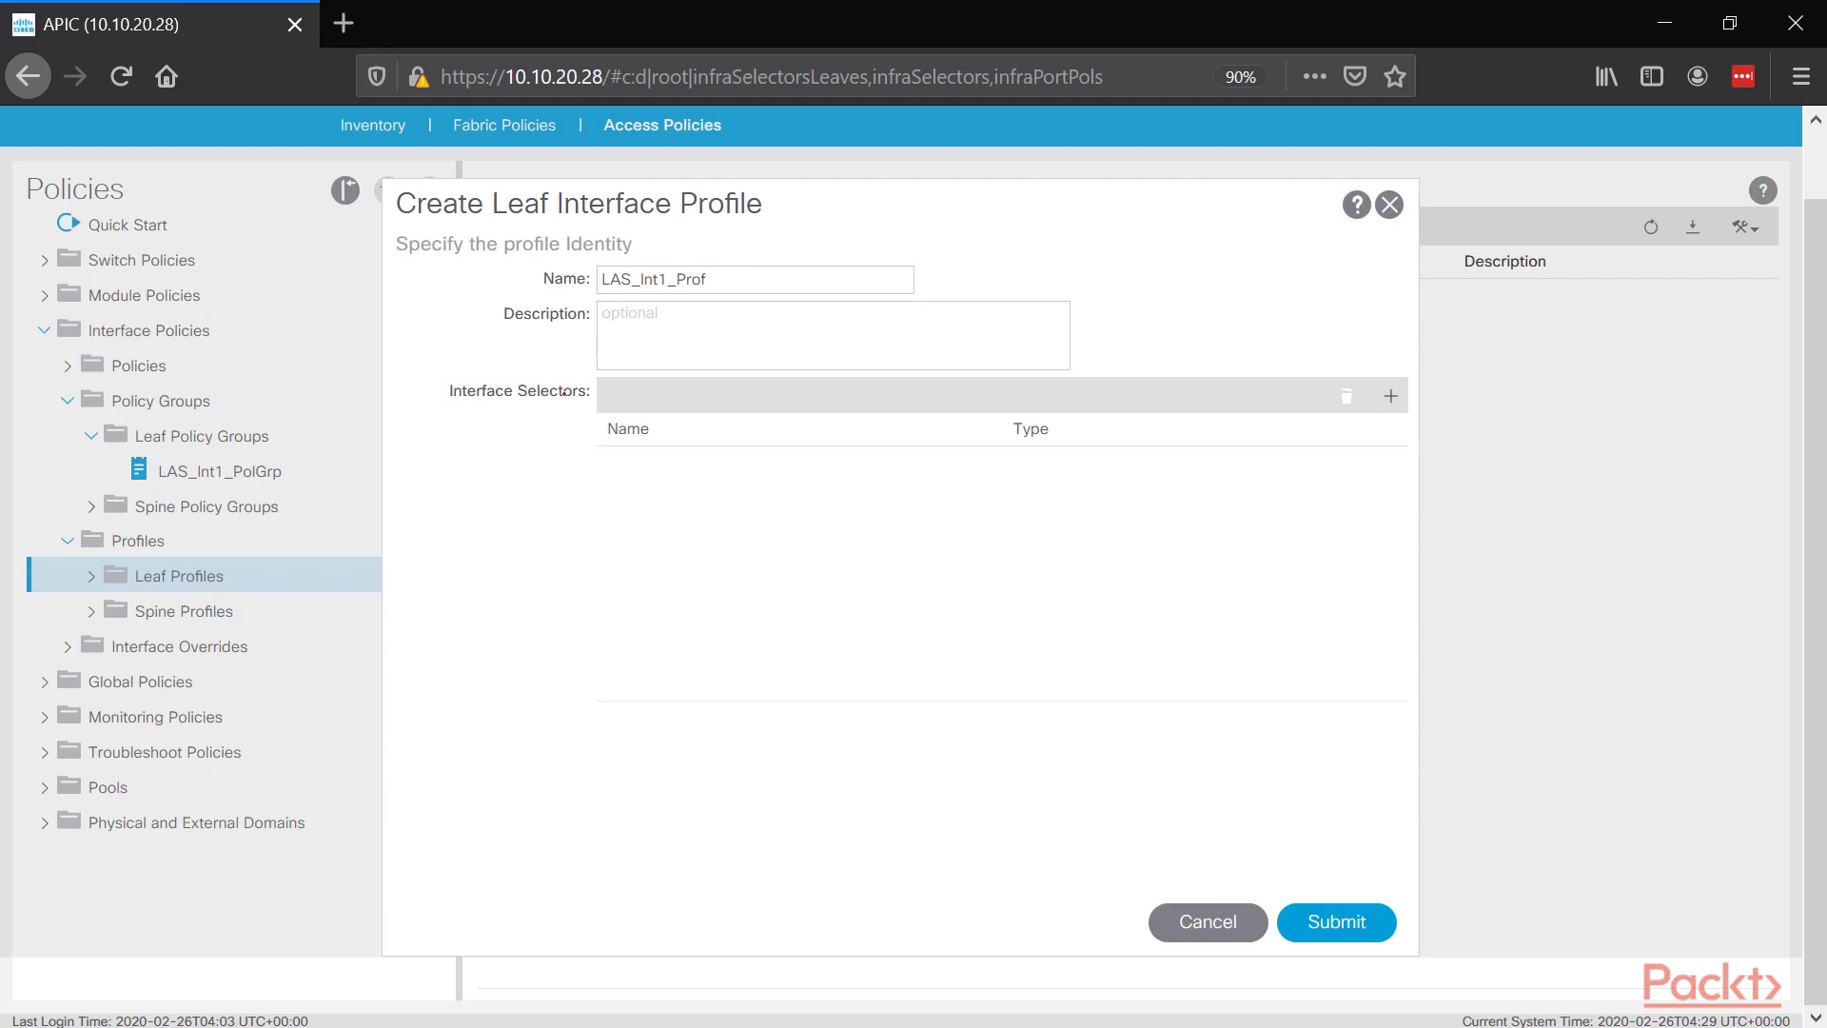
Step: Add port selector eth1-1 for interface 1/1 using LAS_Int1_PolGrp, and submit the profile
{"action": "left_click", "coordinate": [1390, 396]}
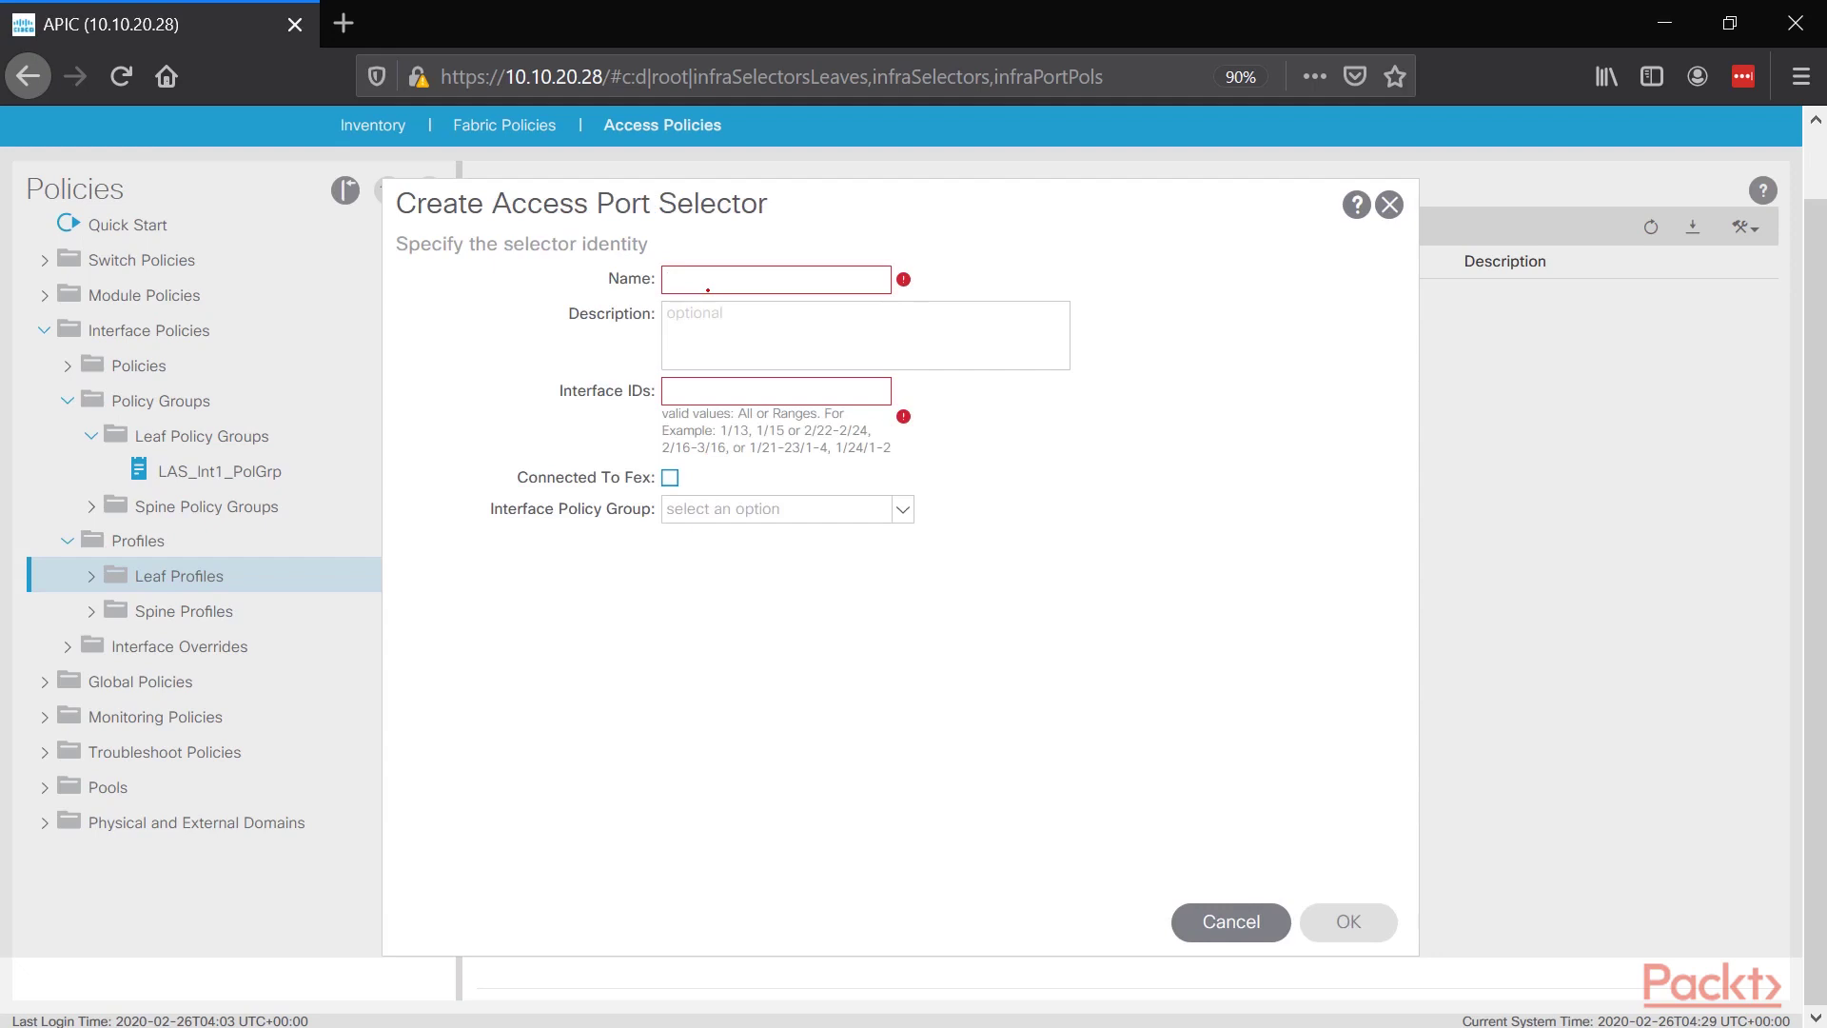
{"action": "type", "text": "eth1/1"}
{"action": "key", "text": "BackSpace"}
{"action": "type", "text": "-1"}
{"action": "left_click_drag", "start_coordinate": [710, 279], "coordinate": [696, 278]}
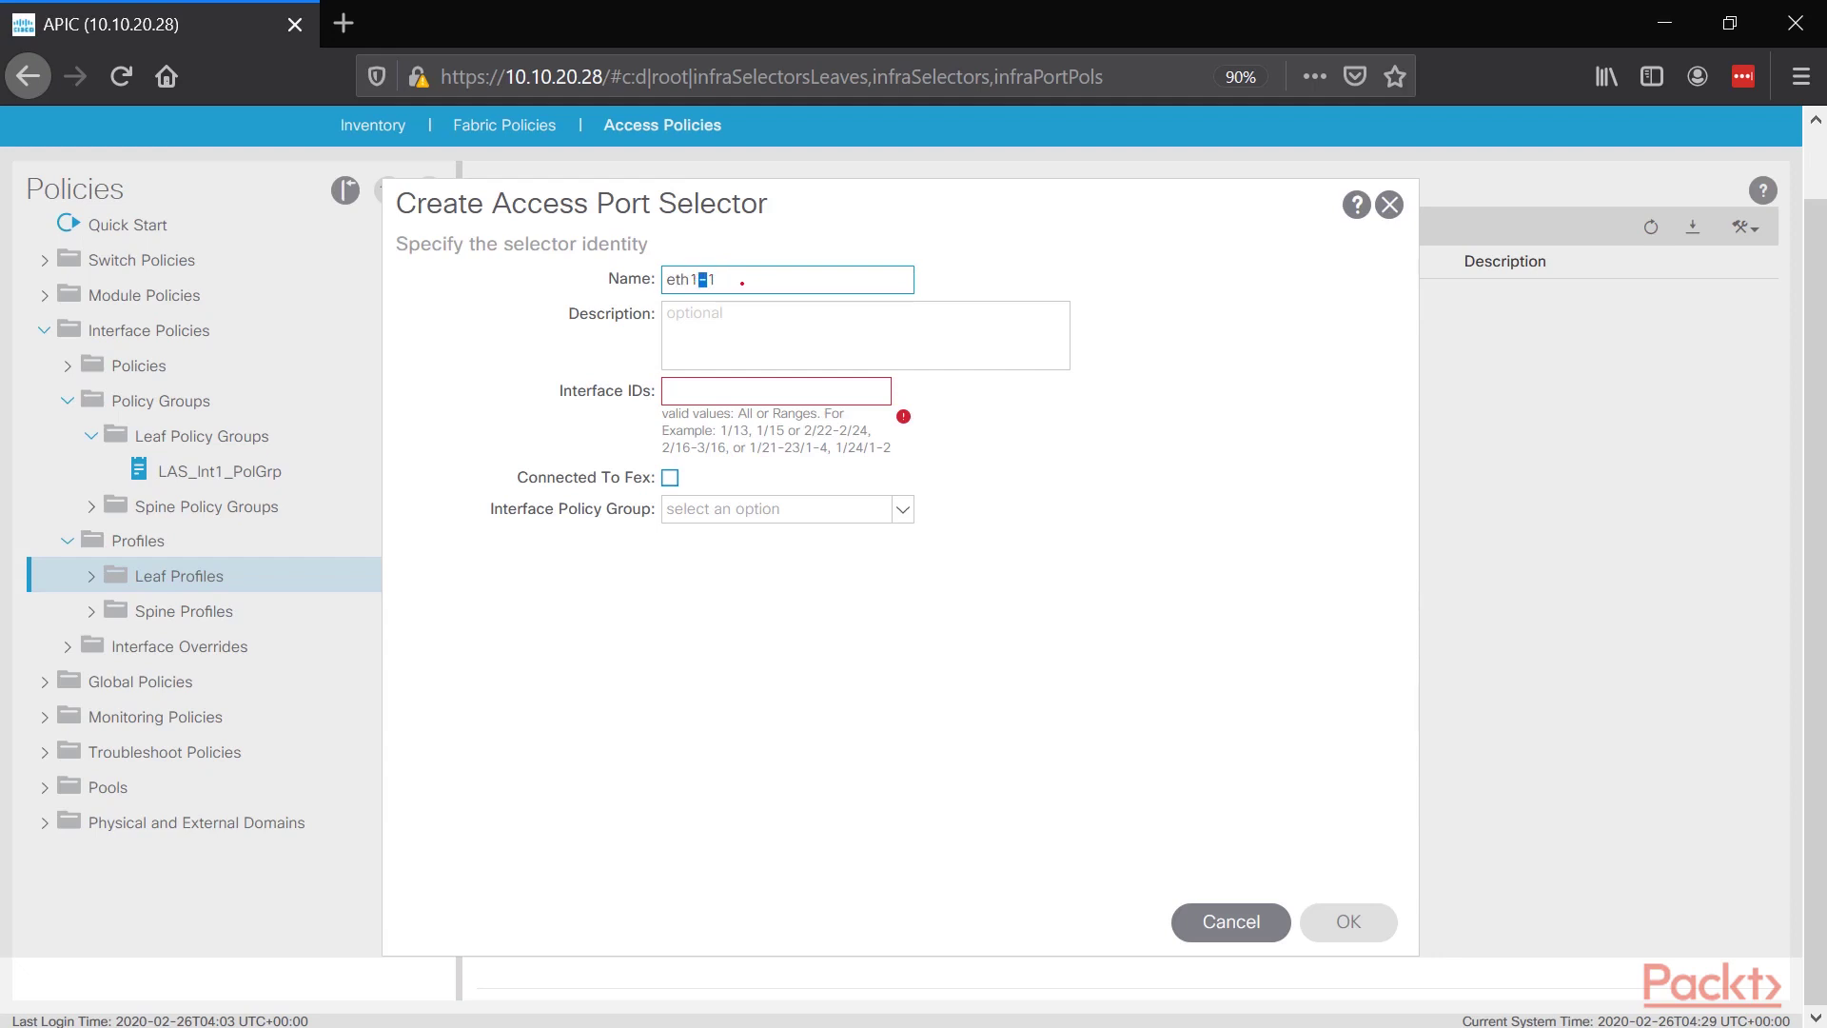
{"action": "key", "text": "End"}
{"action": "left_click", "coordinate": [724, 377]}
{"action": "type", "text": "1/1"}
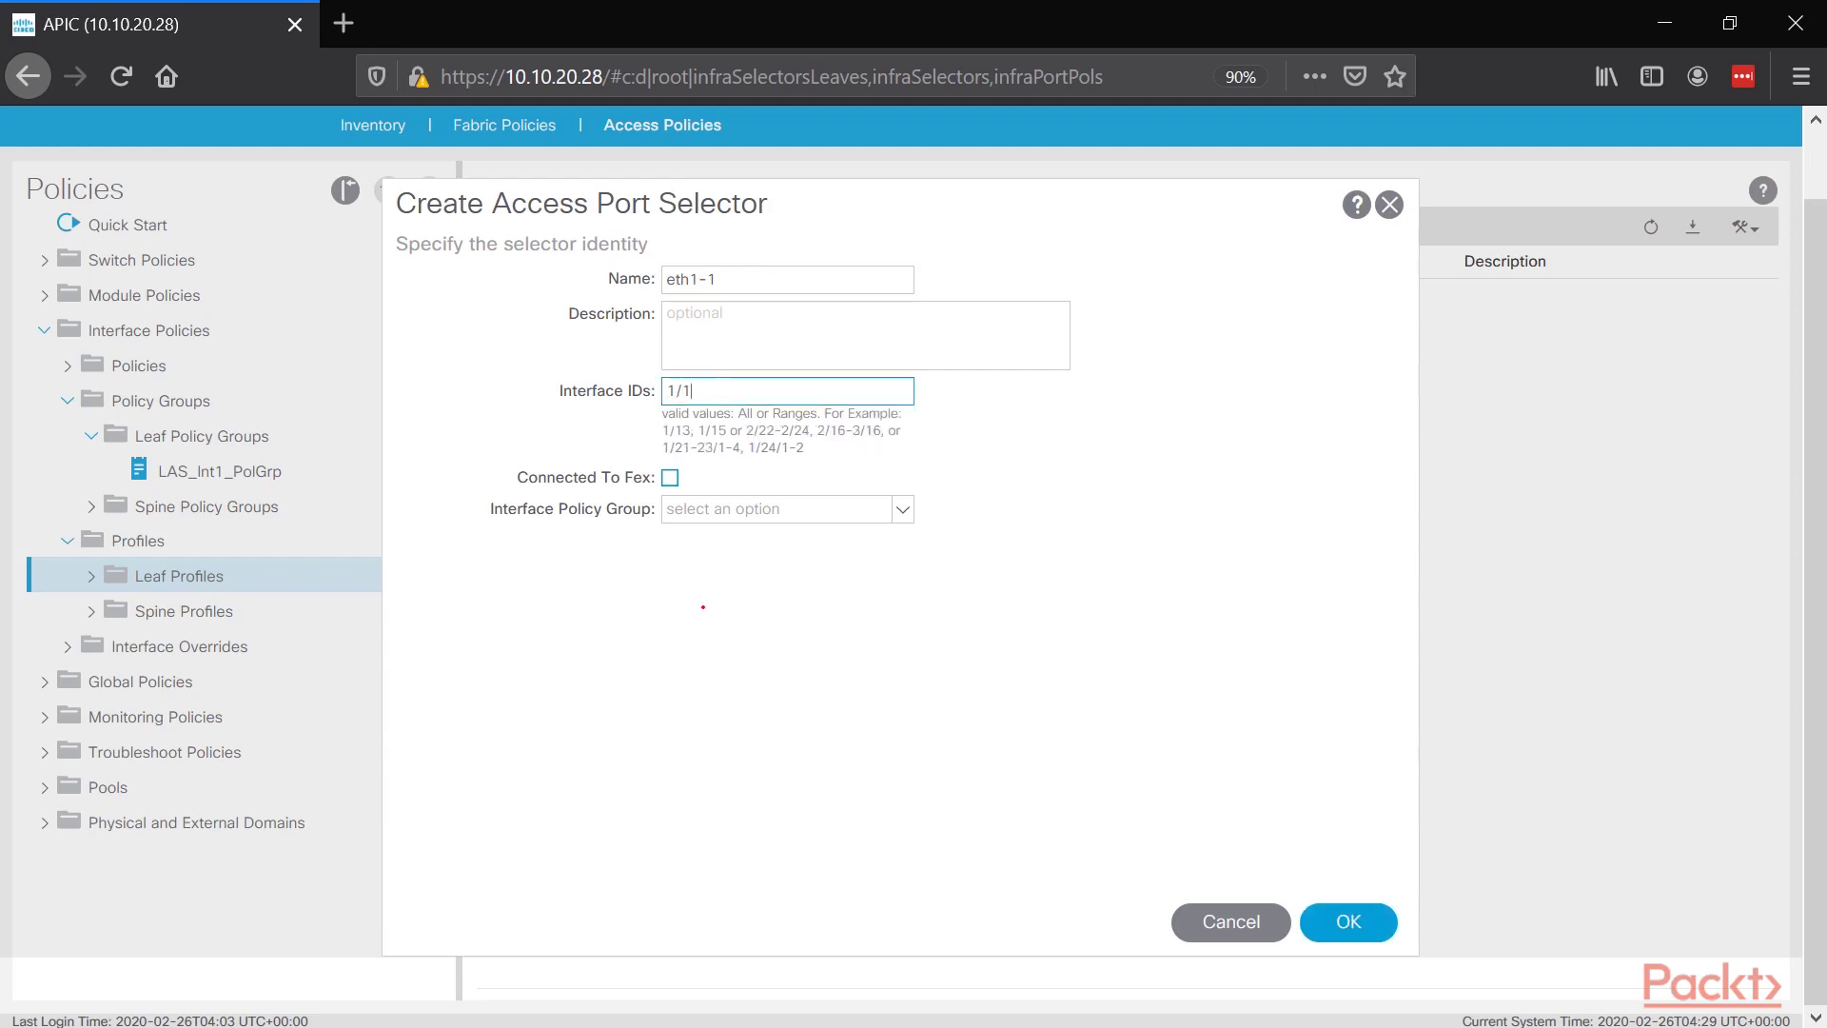
{"action": "left_click", "coordinate": [689, 512]}
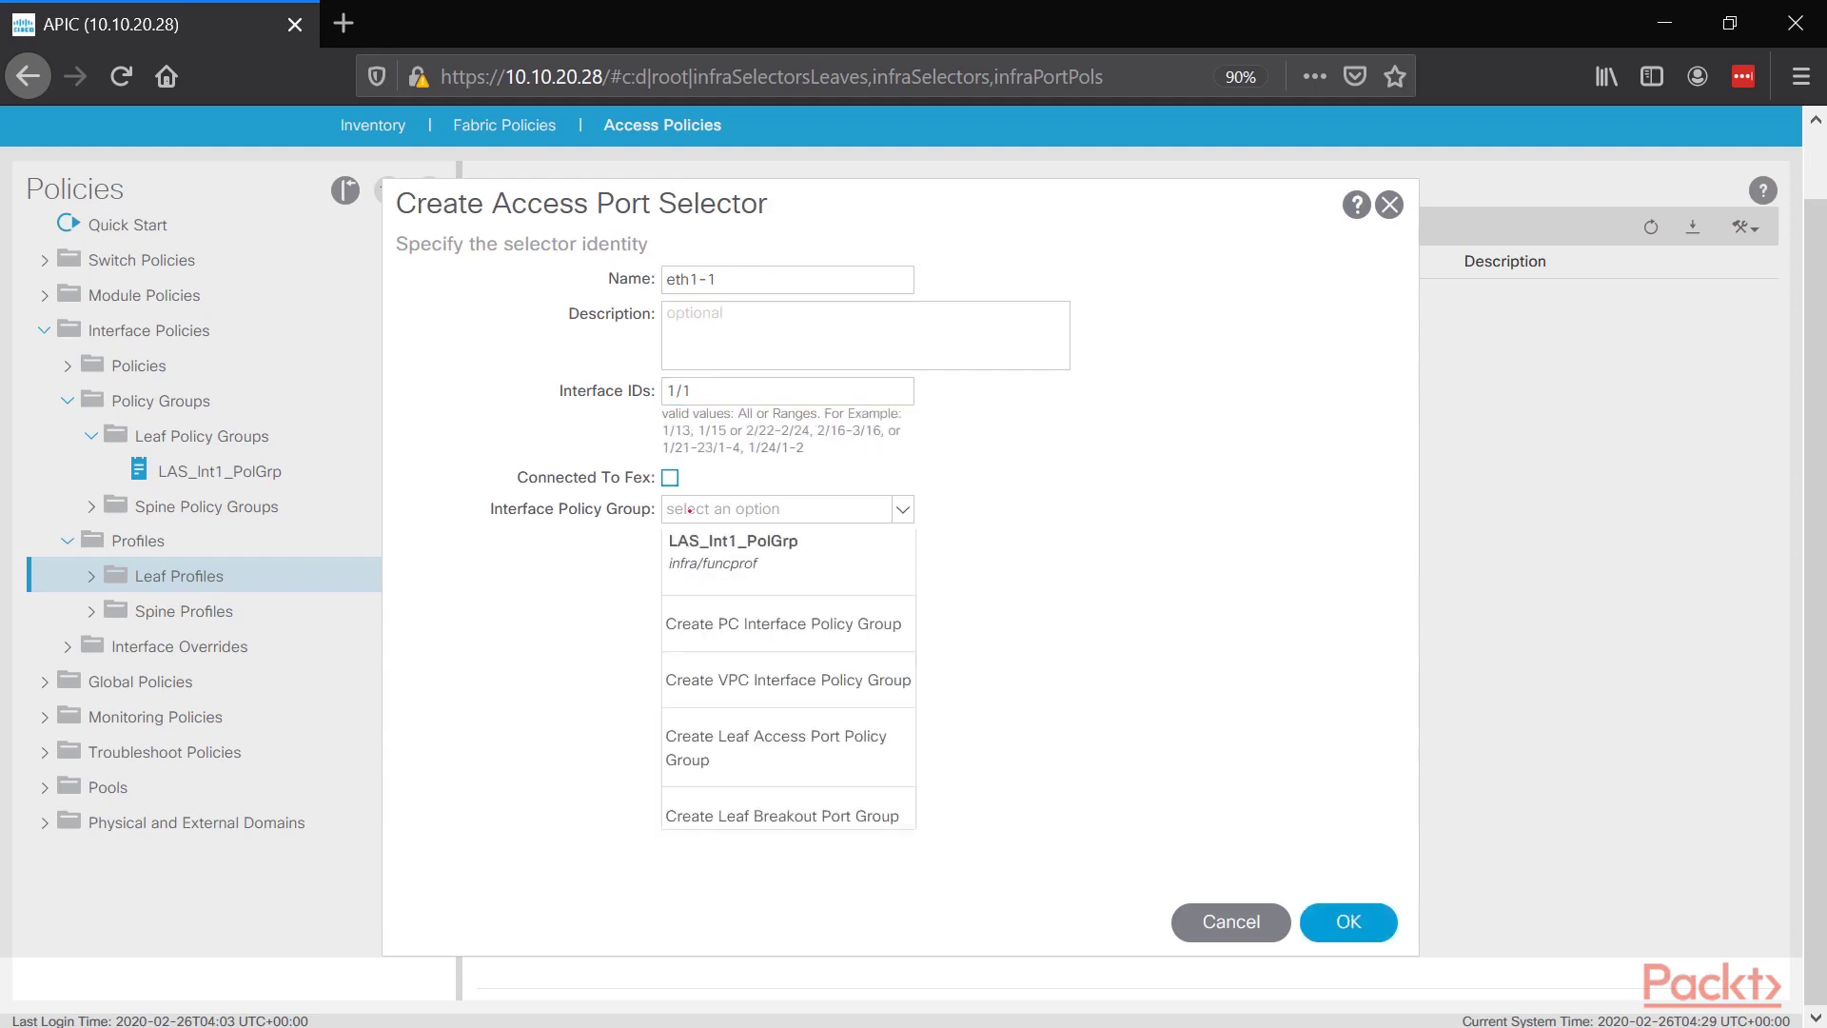
{"action": "left_click", "coordinate": [777, 563]}
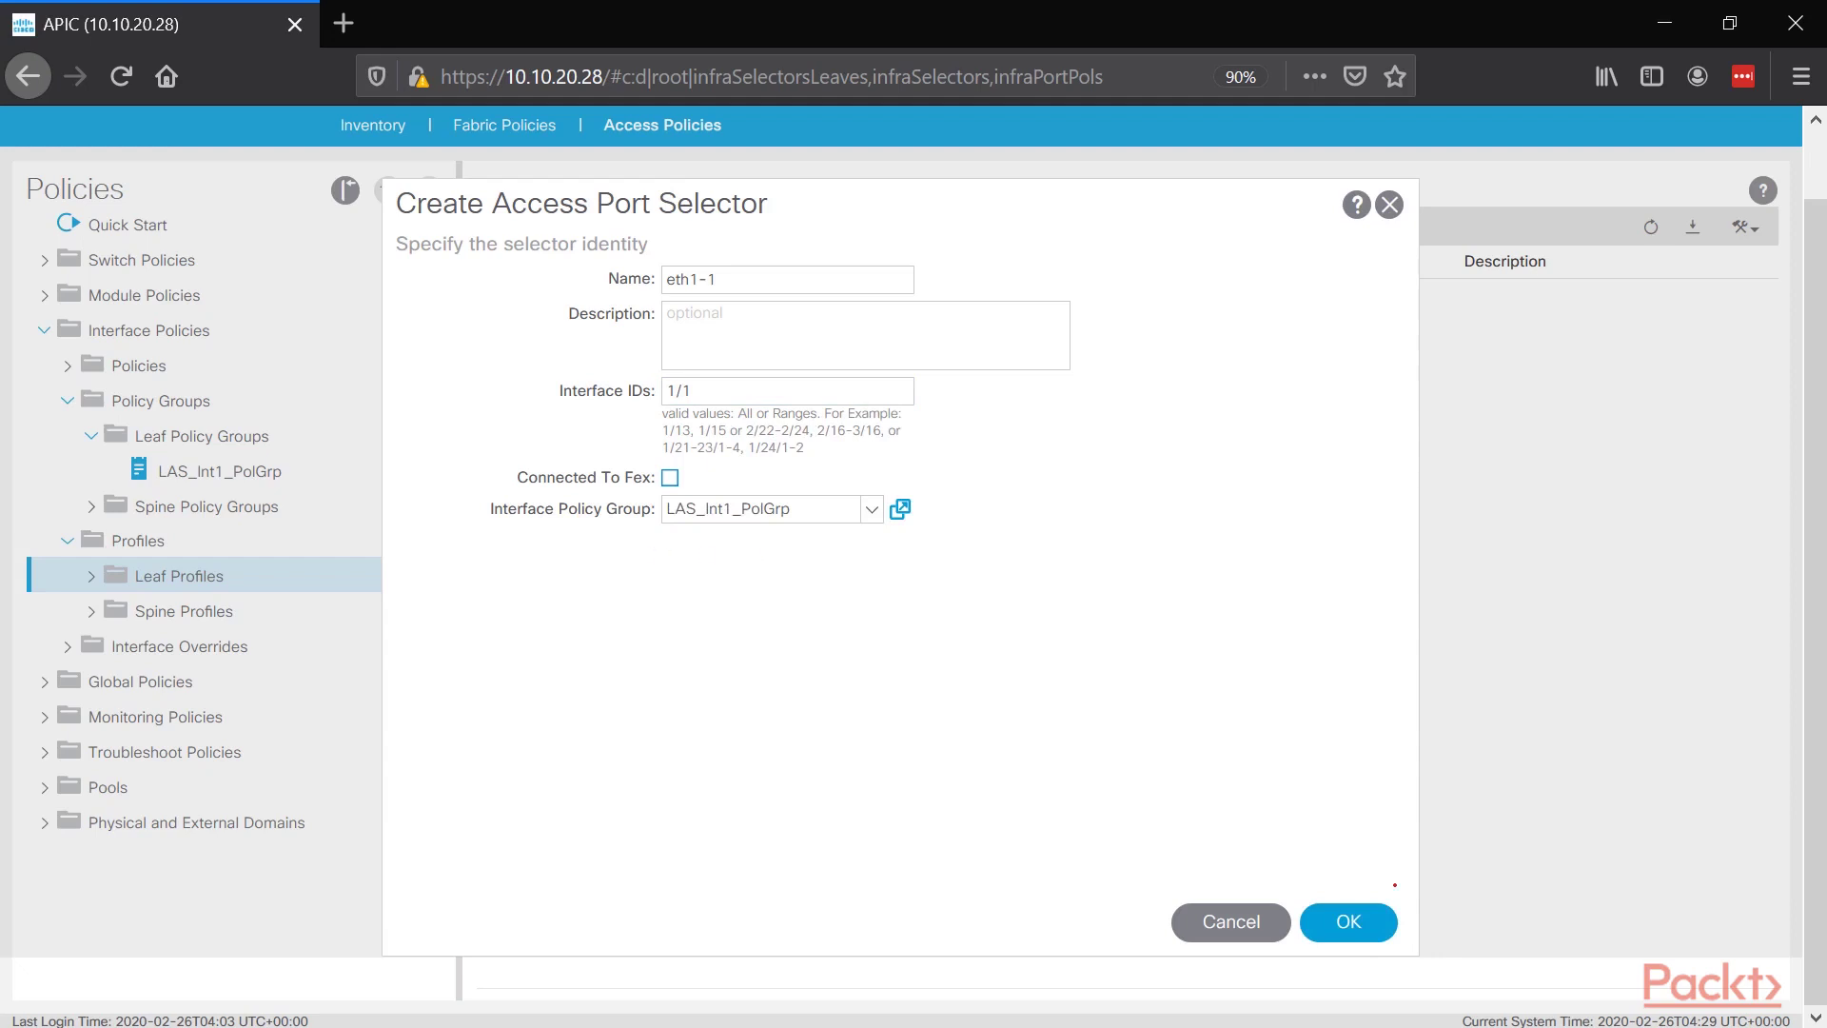
{"action": "left_click", "coordinate": [1351, 921]}
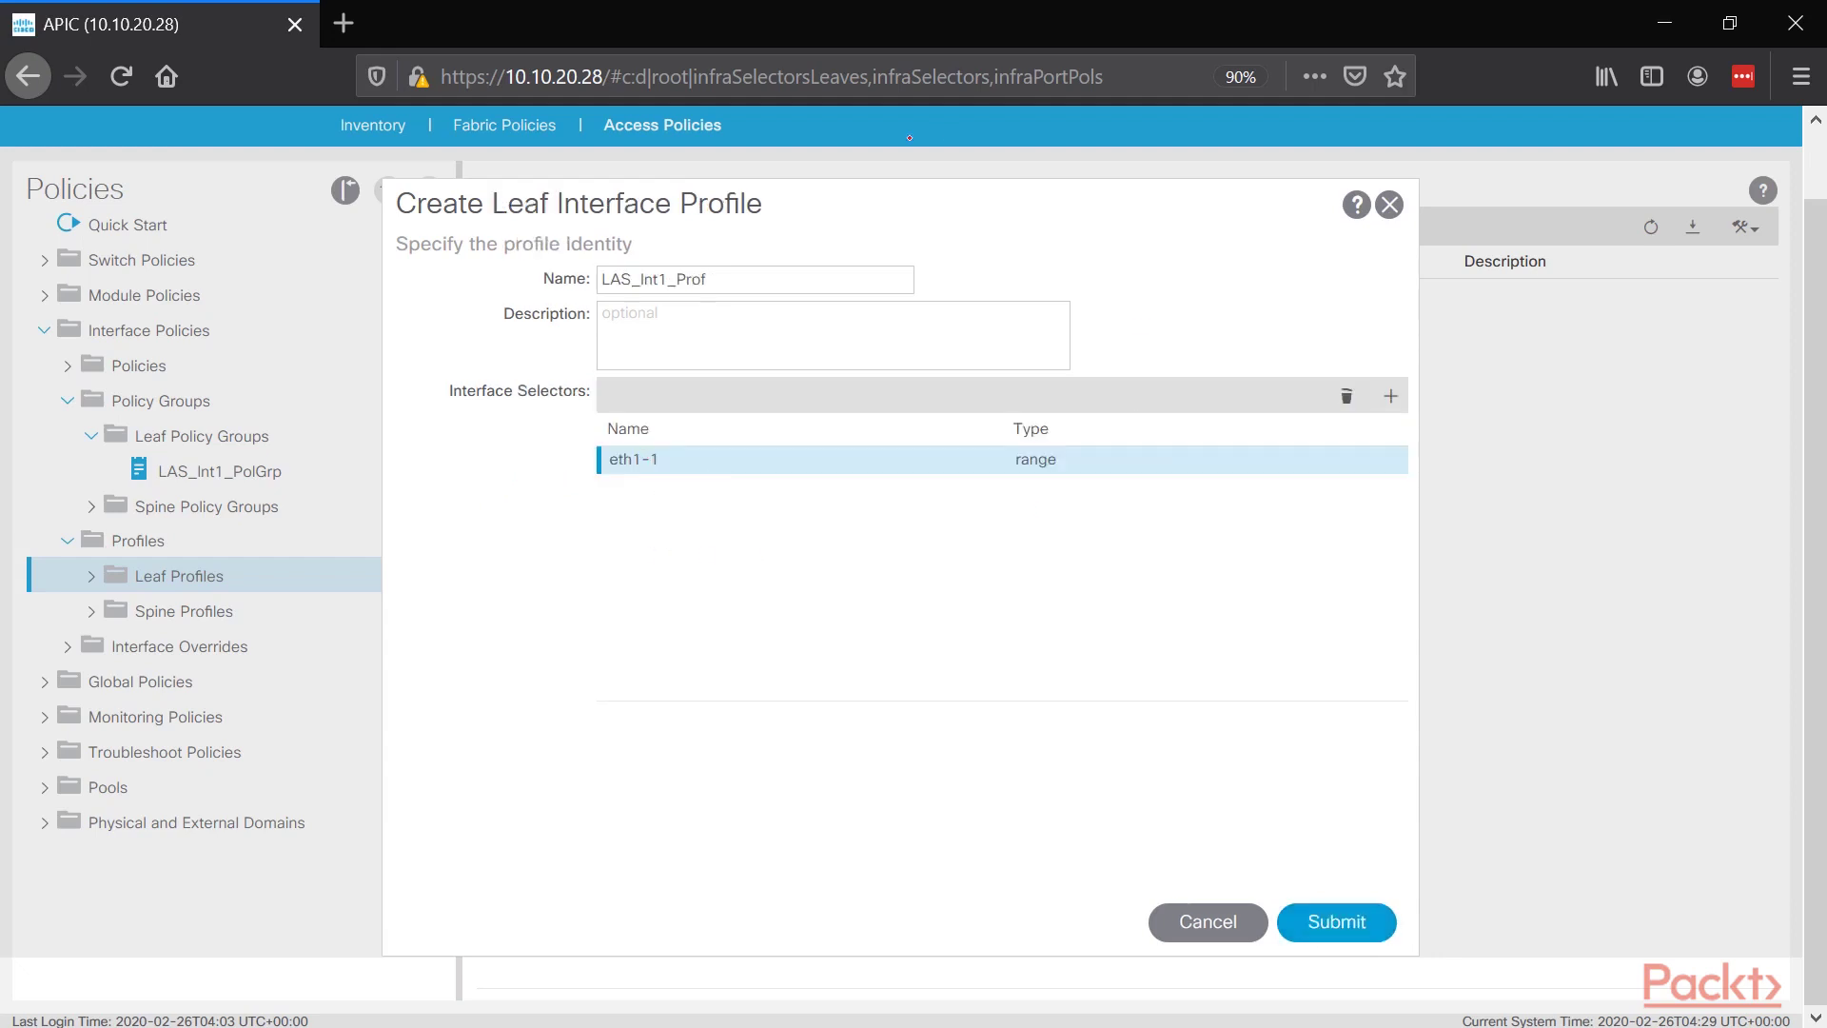
{"action": "key", "text": "Return"}
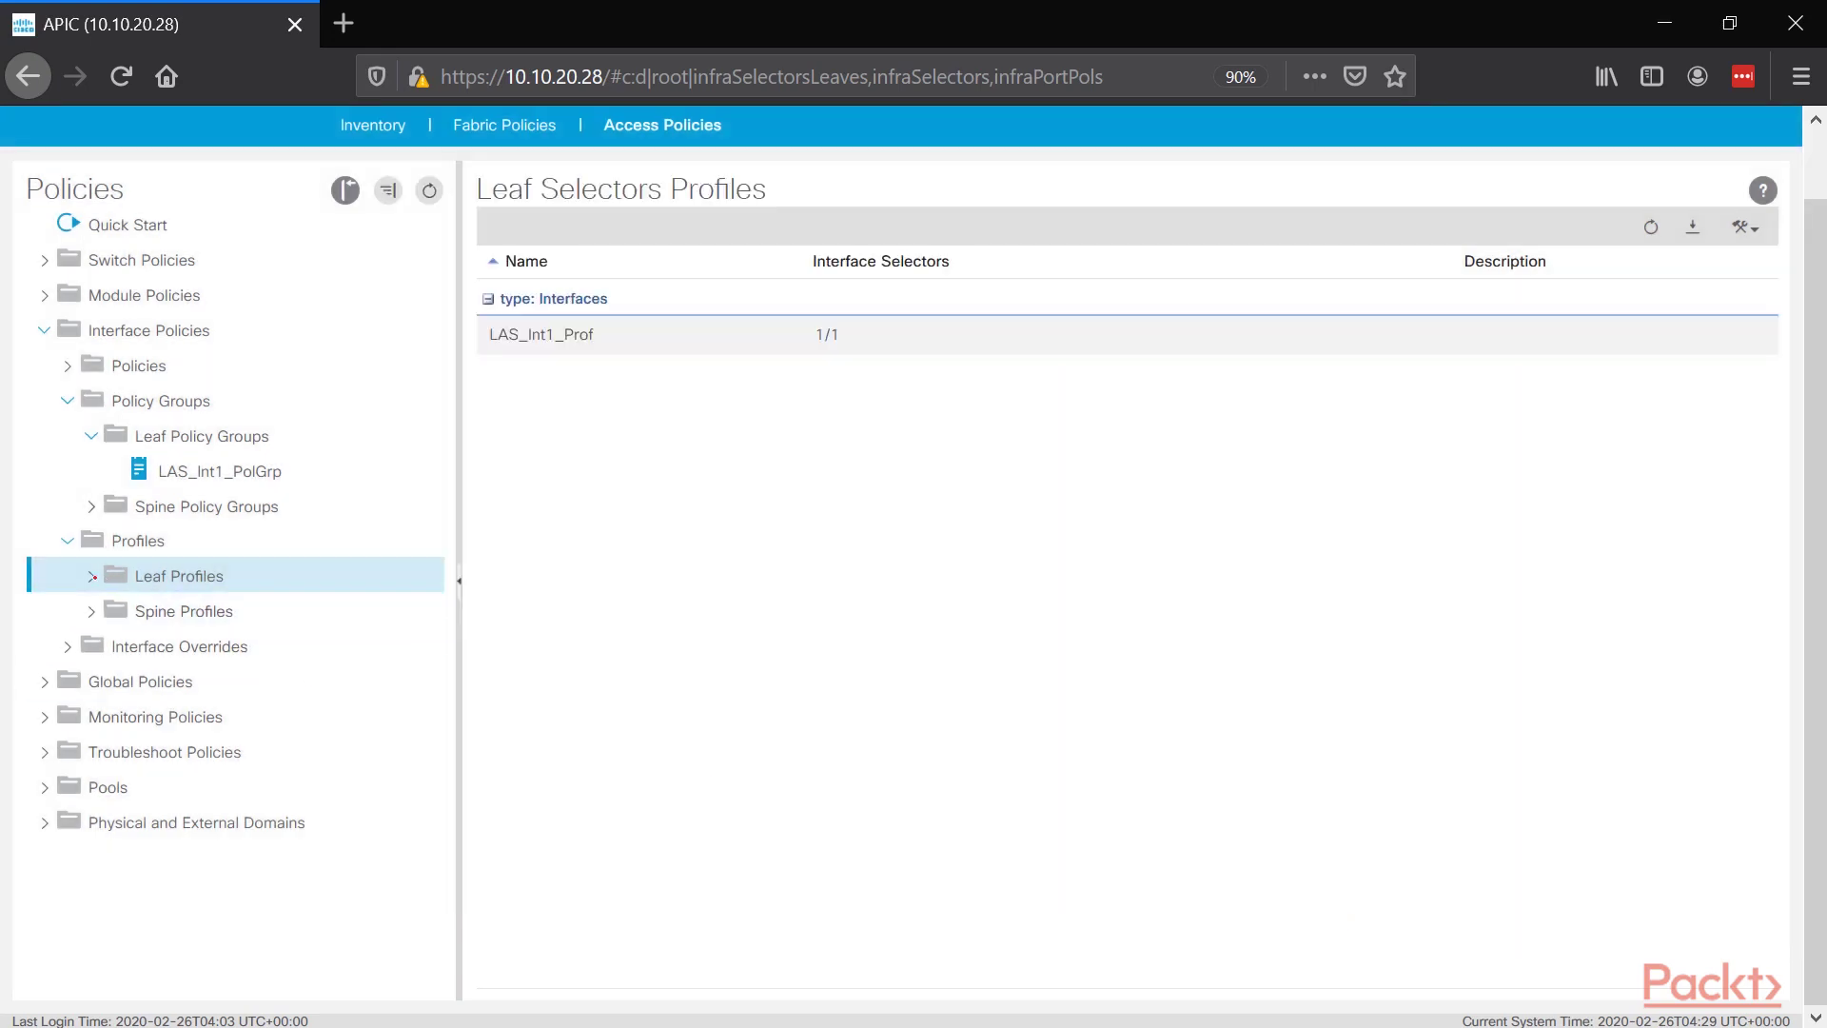
Step: Expand Leaf Profiles to reveal LAS_Int1_Prof with interface selector 1/1
{"action": "left_click", "coordinate": [86, 575]}
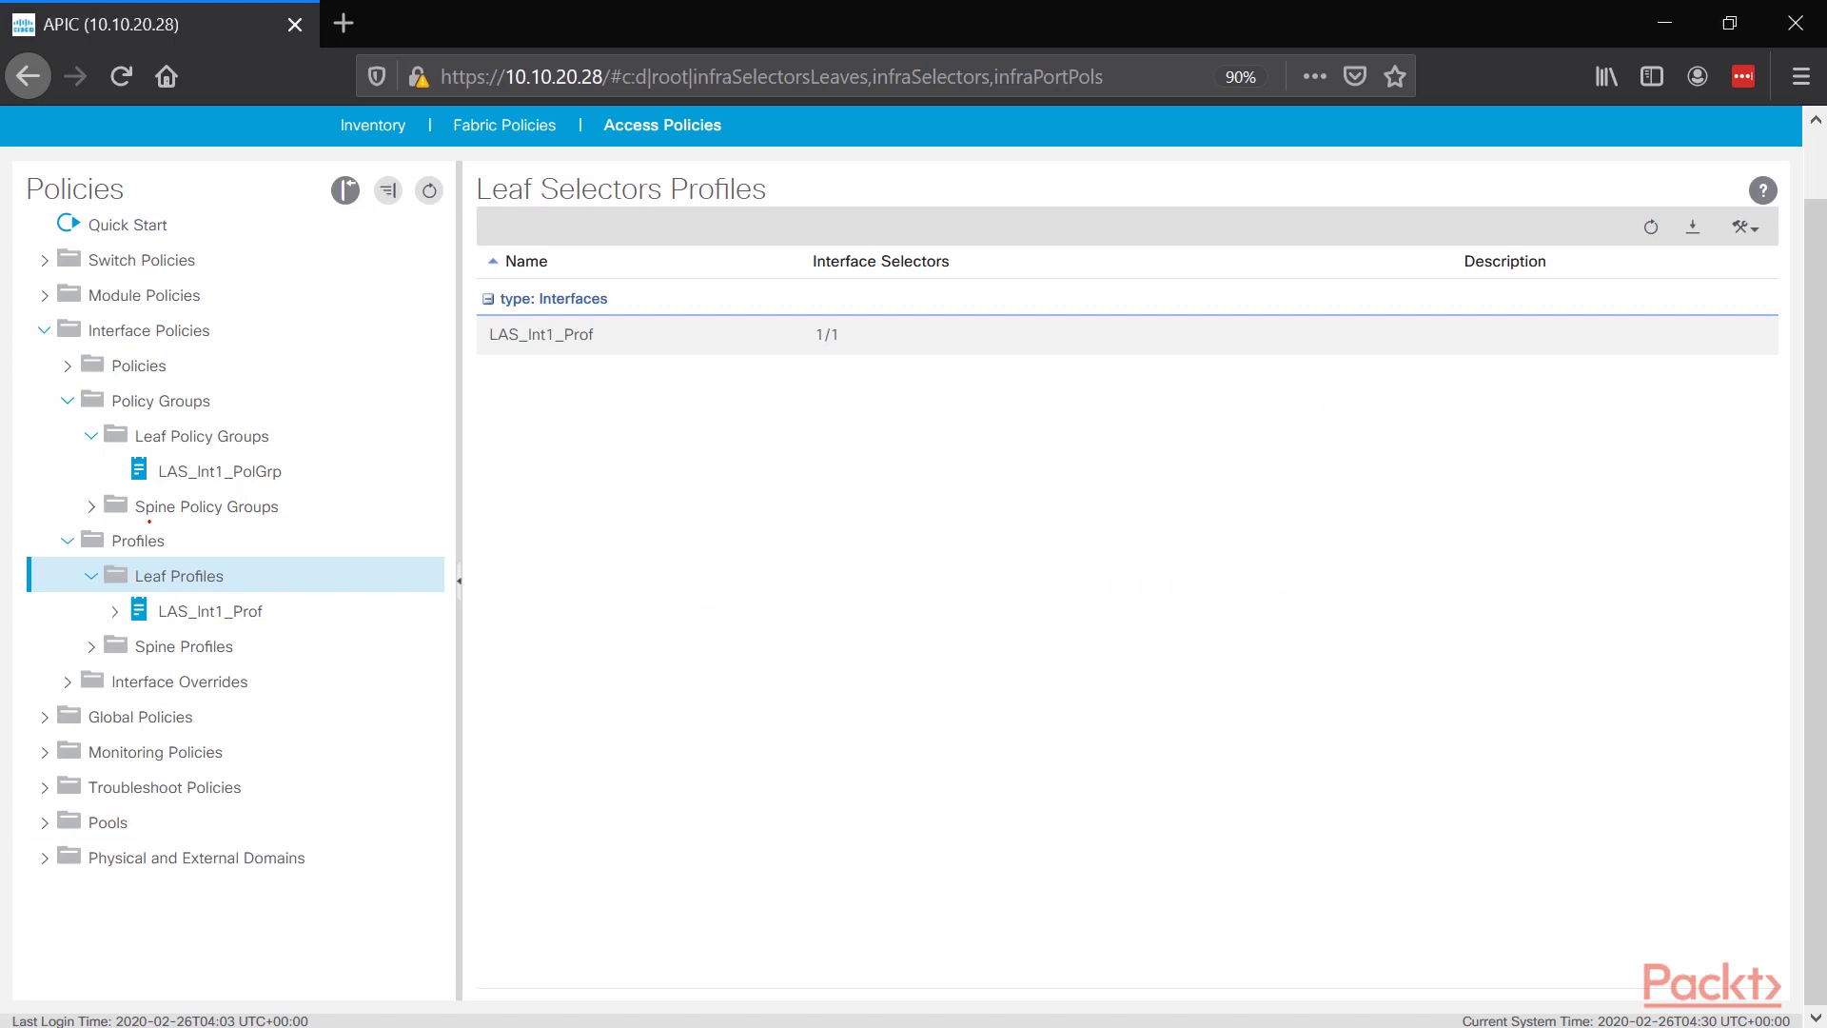
Step: Collapse the interface policy branches and recheck the existing CDP Interface policies
{"action": "left_click", "coordinate": [66, 365]}
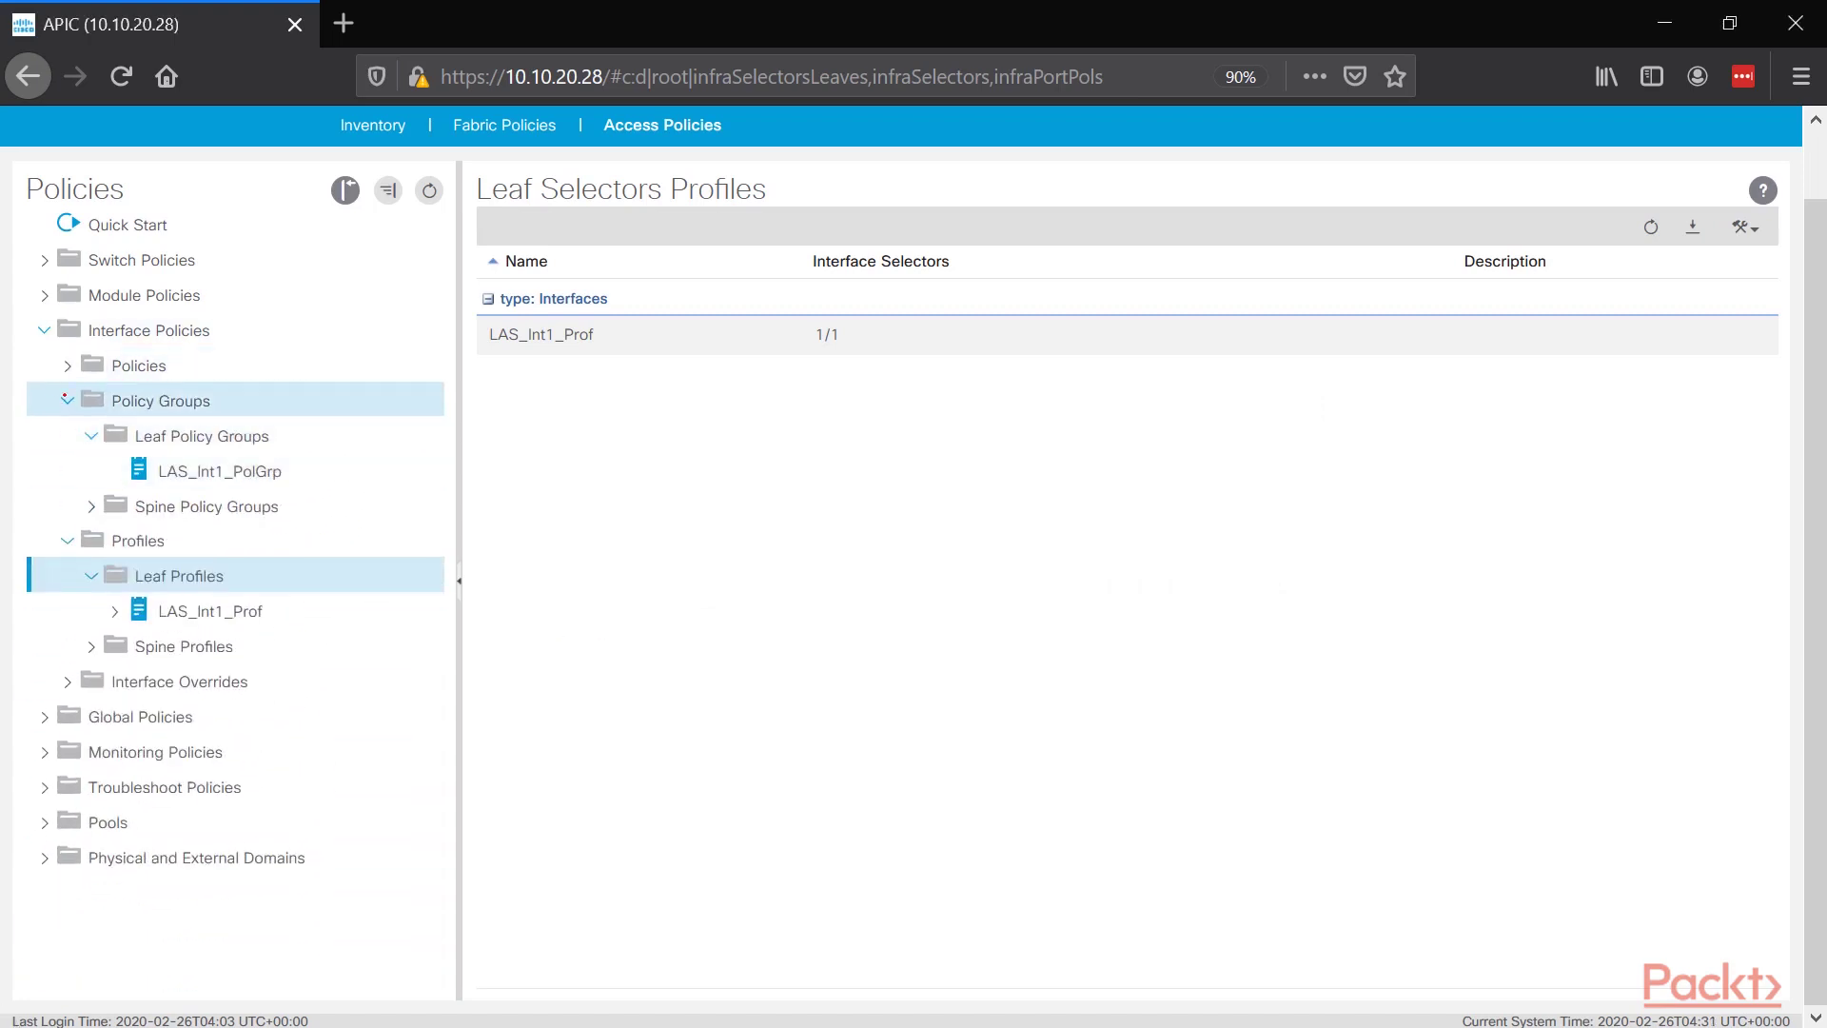
{"action": "left_click", "coordinate": [66, 401]}
{"action": "left_click", "coordinate": [67, 436]}
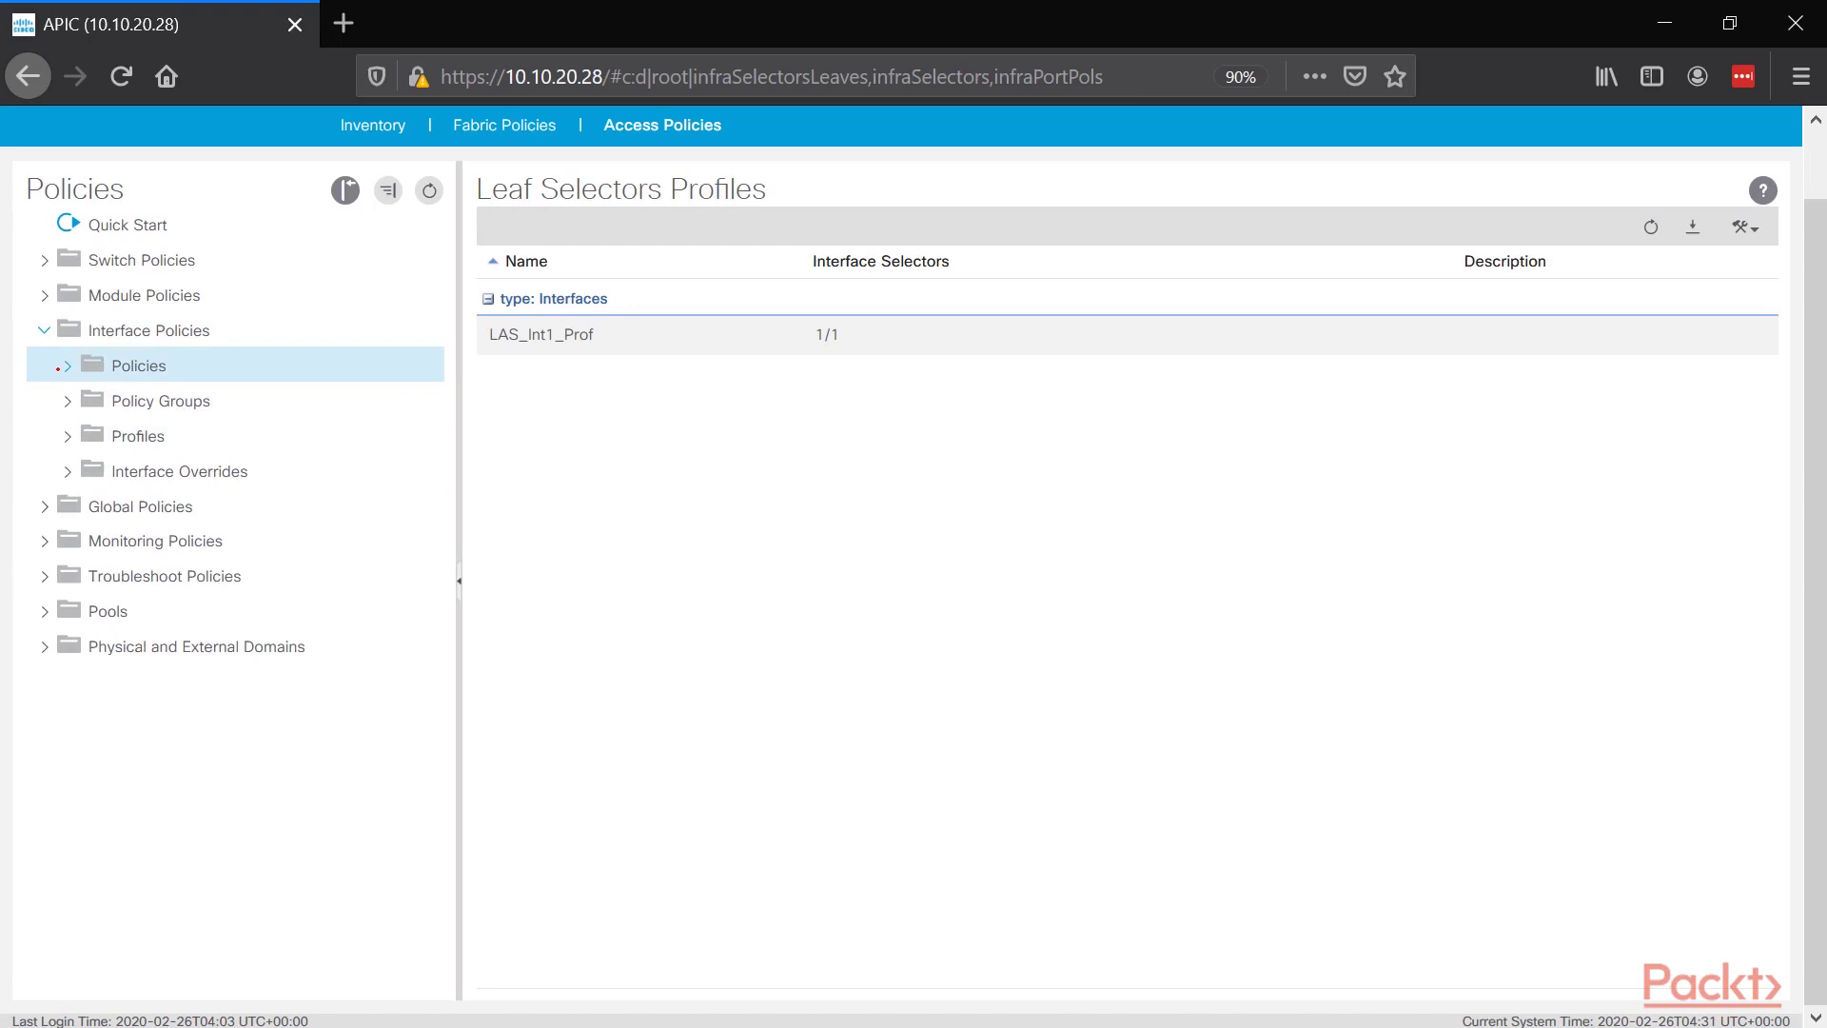
{"action": "left_click", "coordinate": [67, 365]}
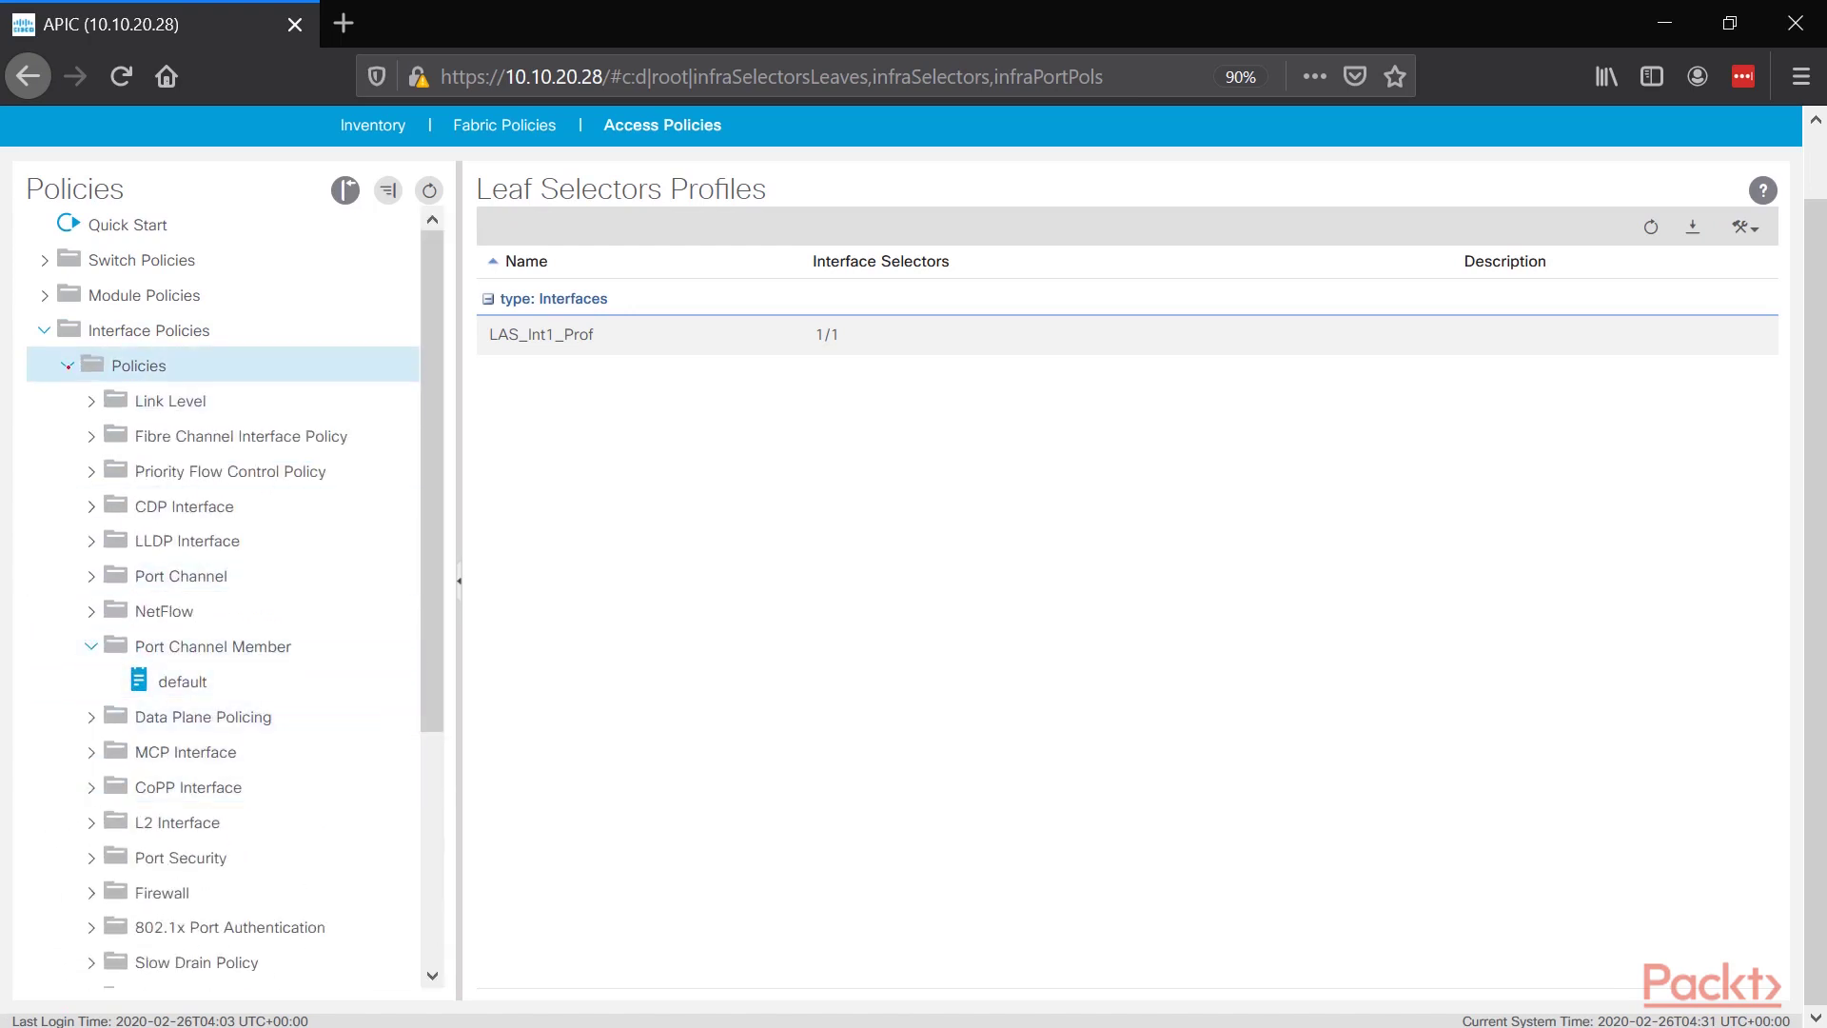
{"action": "left_click", "coordinate": [68, 366]}
{"action": "left_click", "coordinate": [67, 365]}
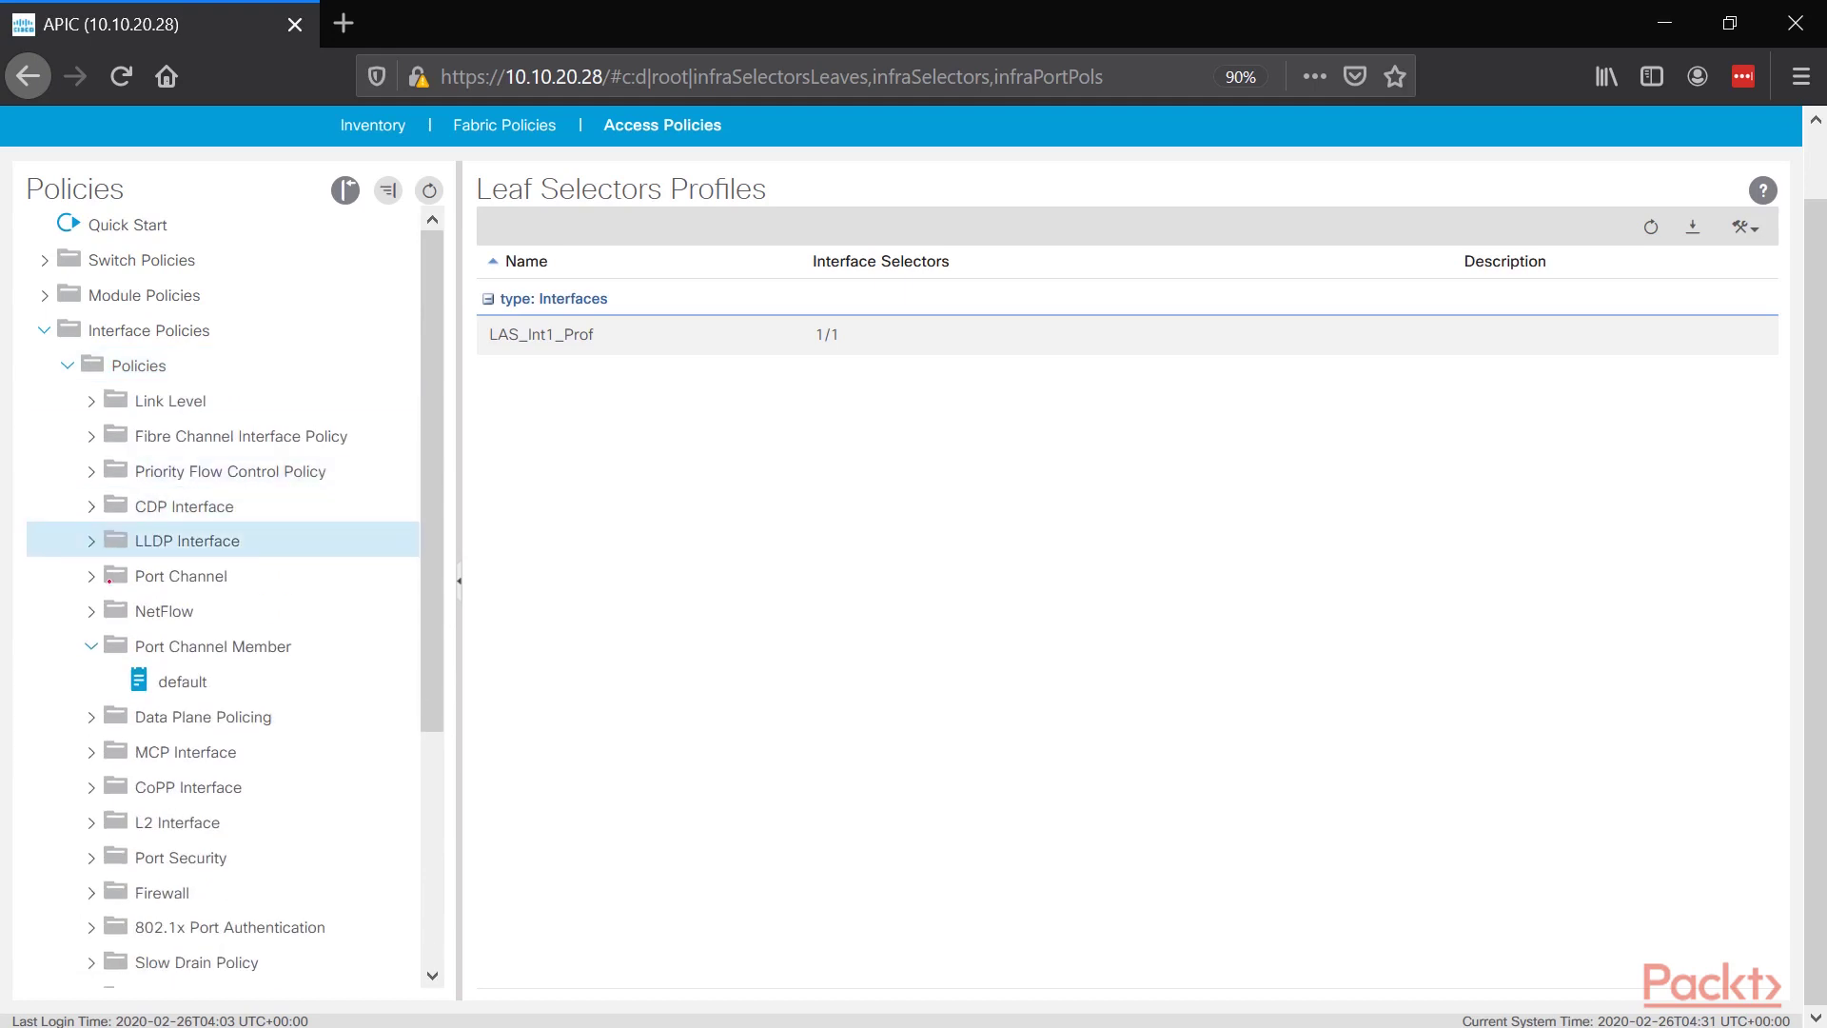
{"action": "left_click", "coordinate": [91, 506]}
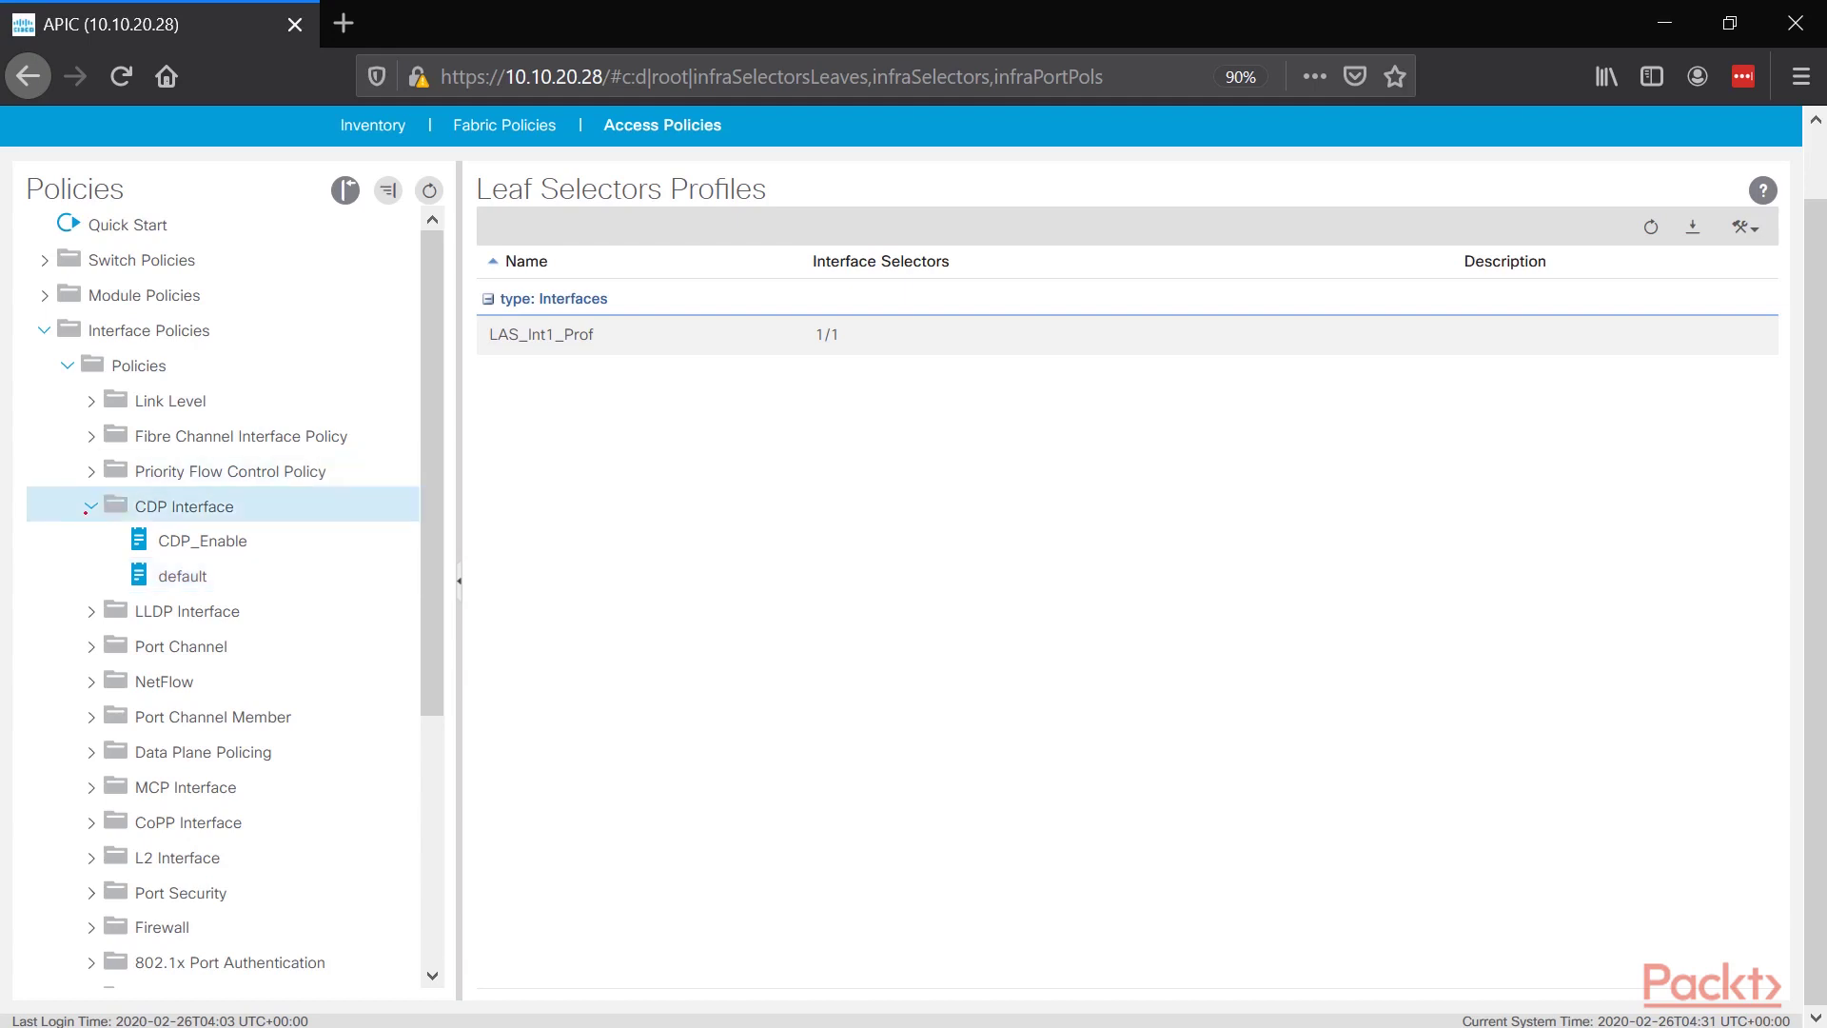
{"action": "left_click", "coordinate": [87, 506]}
Step: Open the Policy Groups page and bring up its create menu
{"action": "left_click", "coordinate": [67, 366]}
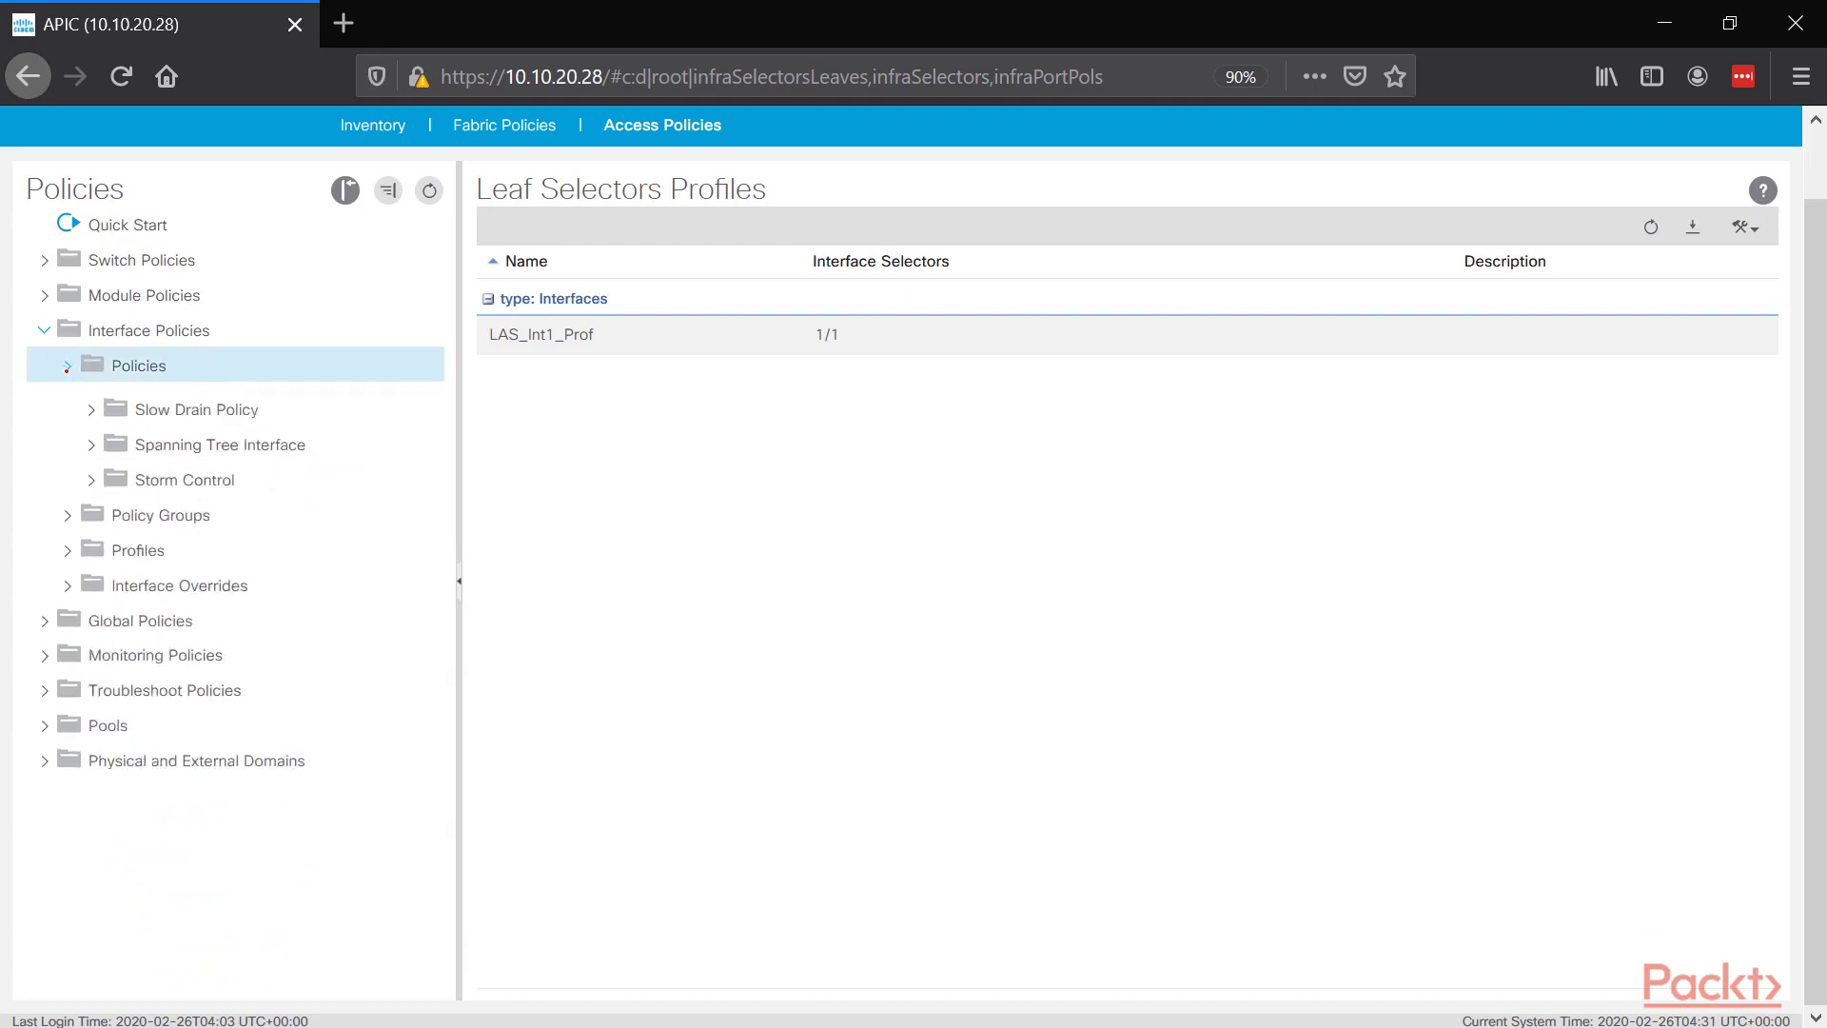
{"action": "left_click", "coordinate": [65, 401]}
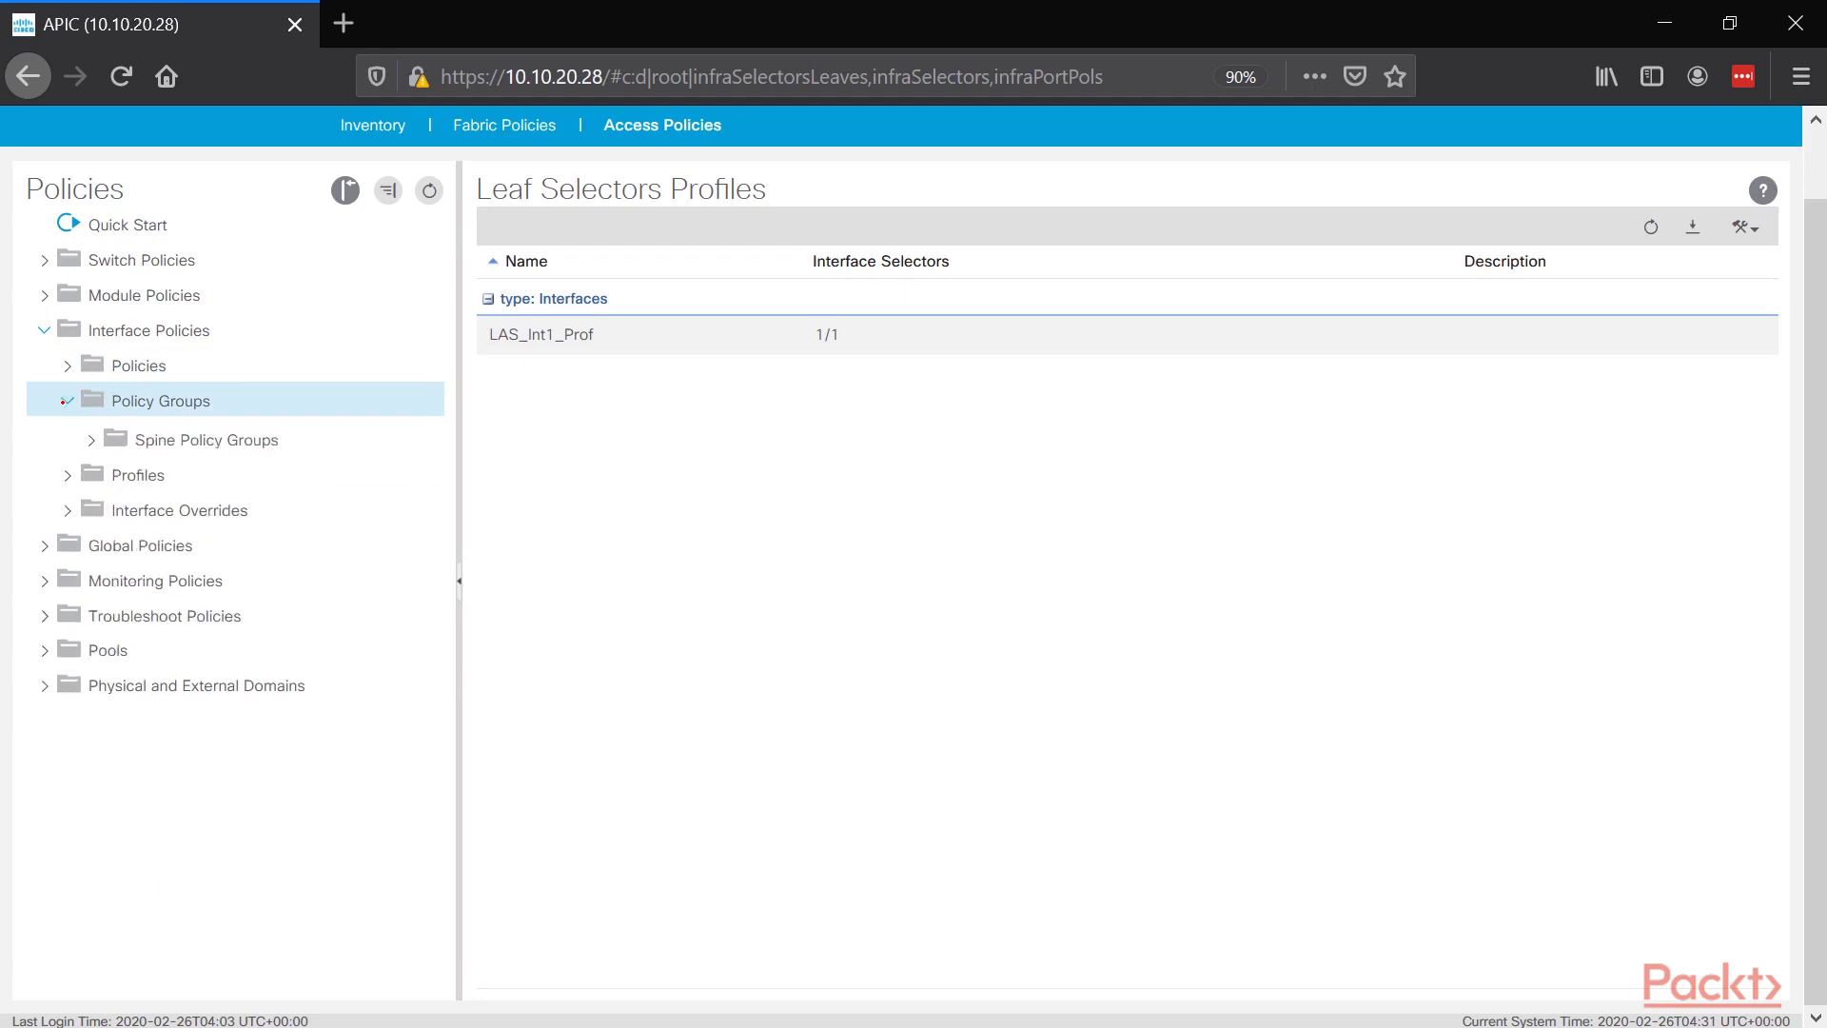
{"action": "left_click", "coordinate": [232, 400]}
{"action": "right_click", "coordinate": [232, 400]}
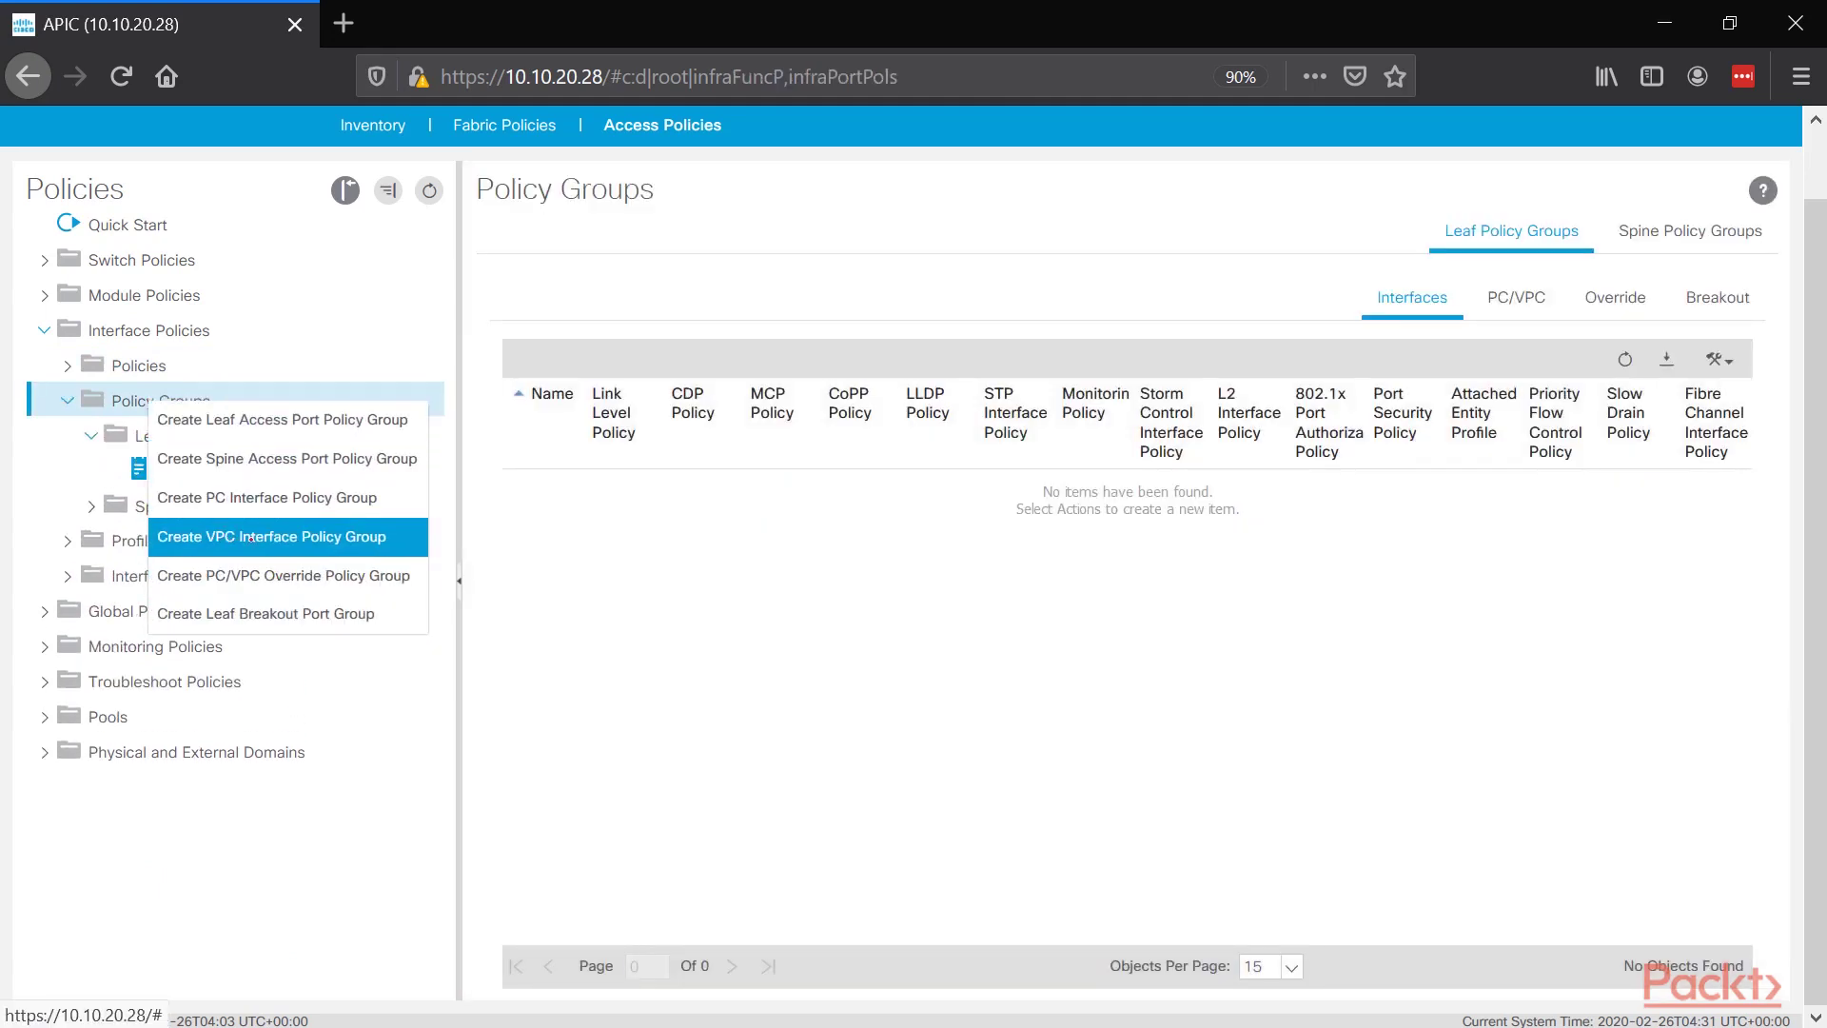
Step: Create the VPC interface policy group LAS_Int2_PolGrp with CDP policy CDP_Enable and port channel policy LACP_Active
{"action": "left_click", "coordinate": [211, 496]}
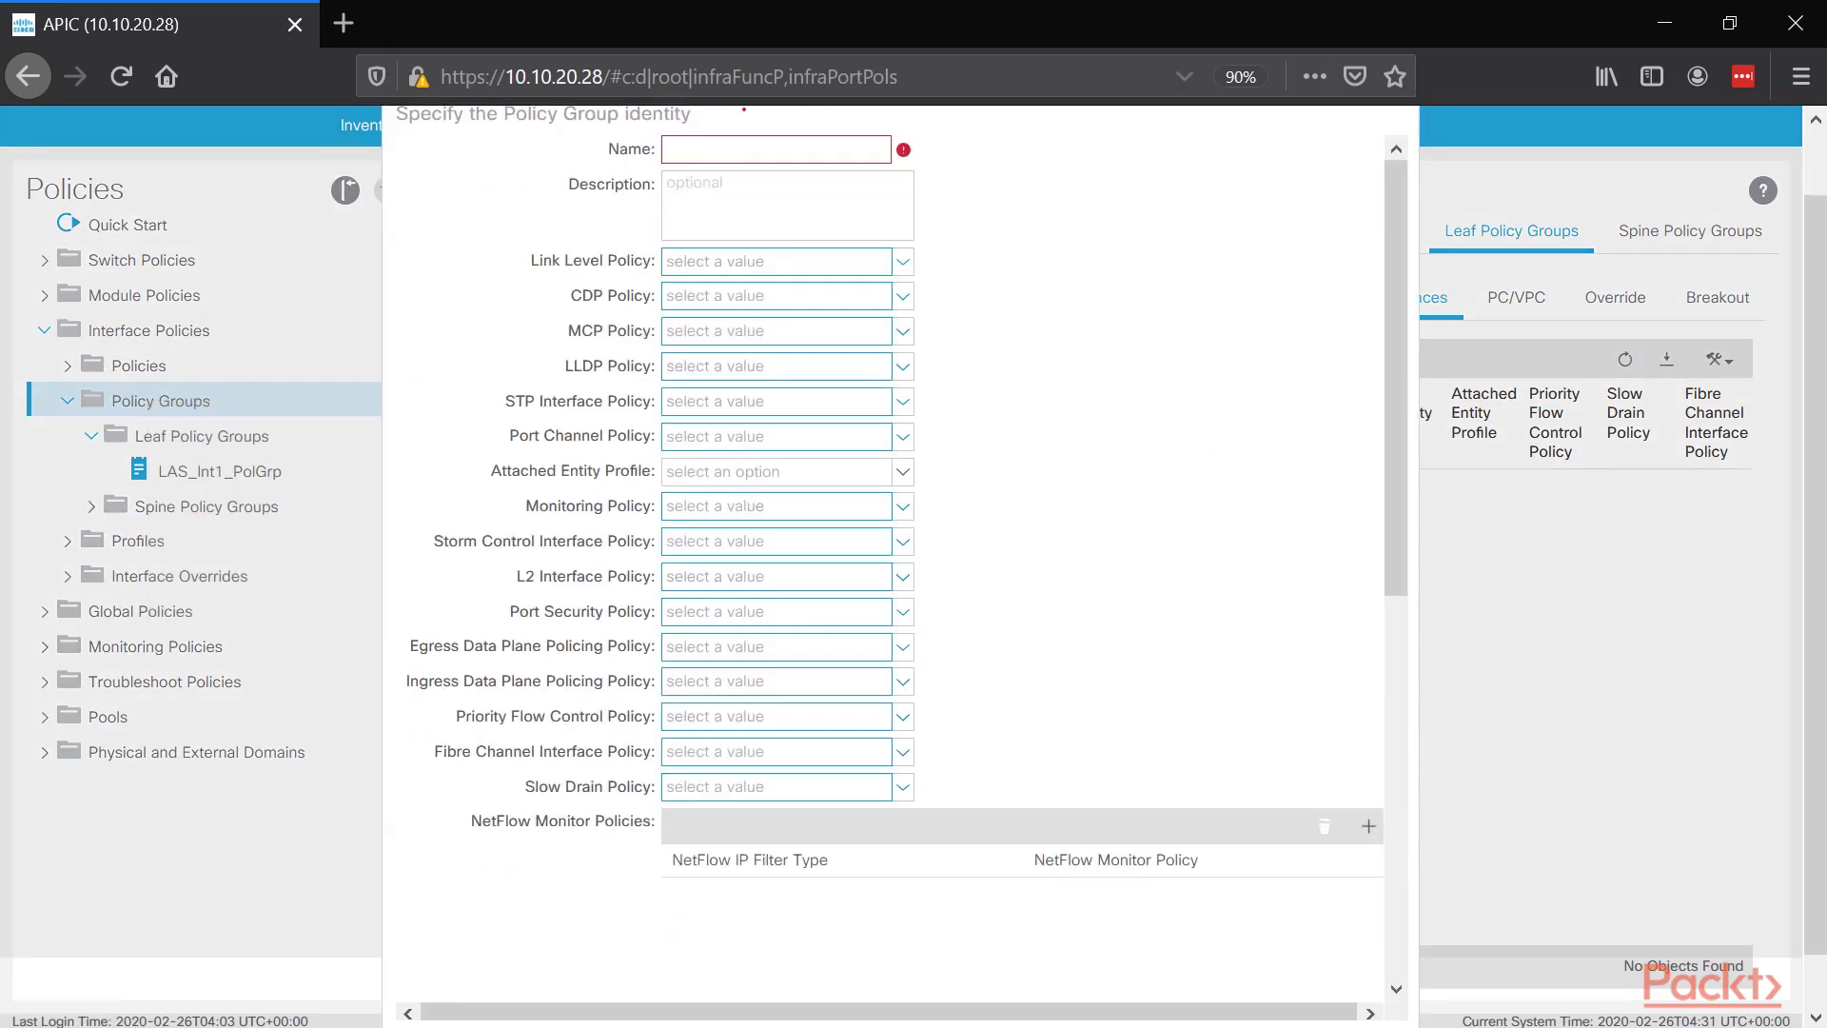
{"action": "type", "text": "LAS"}
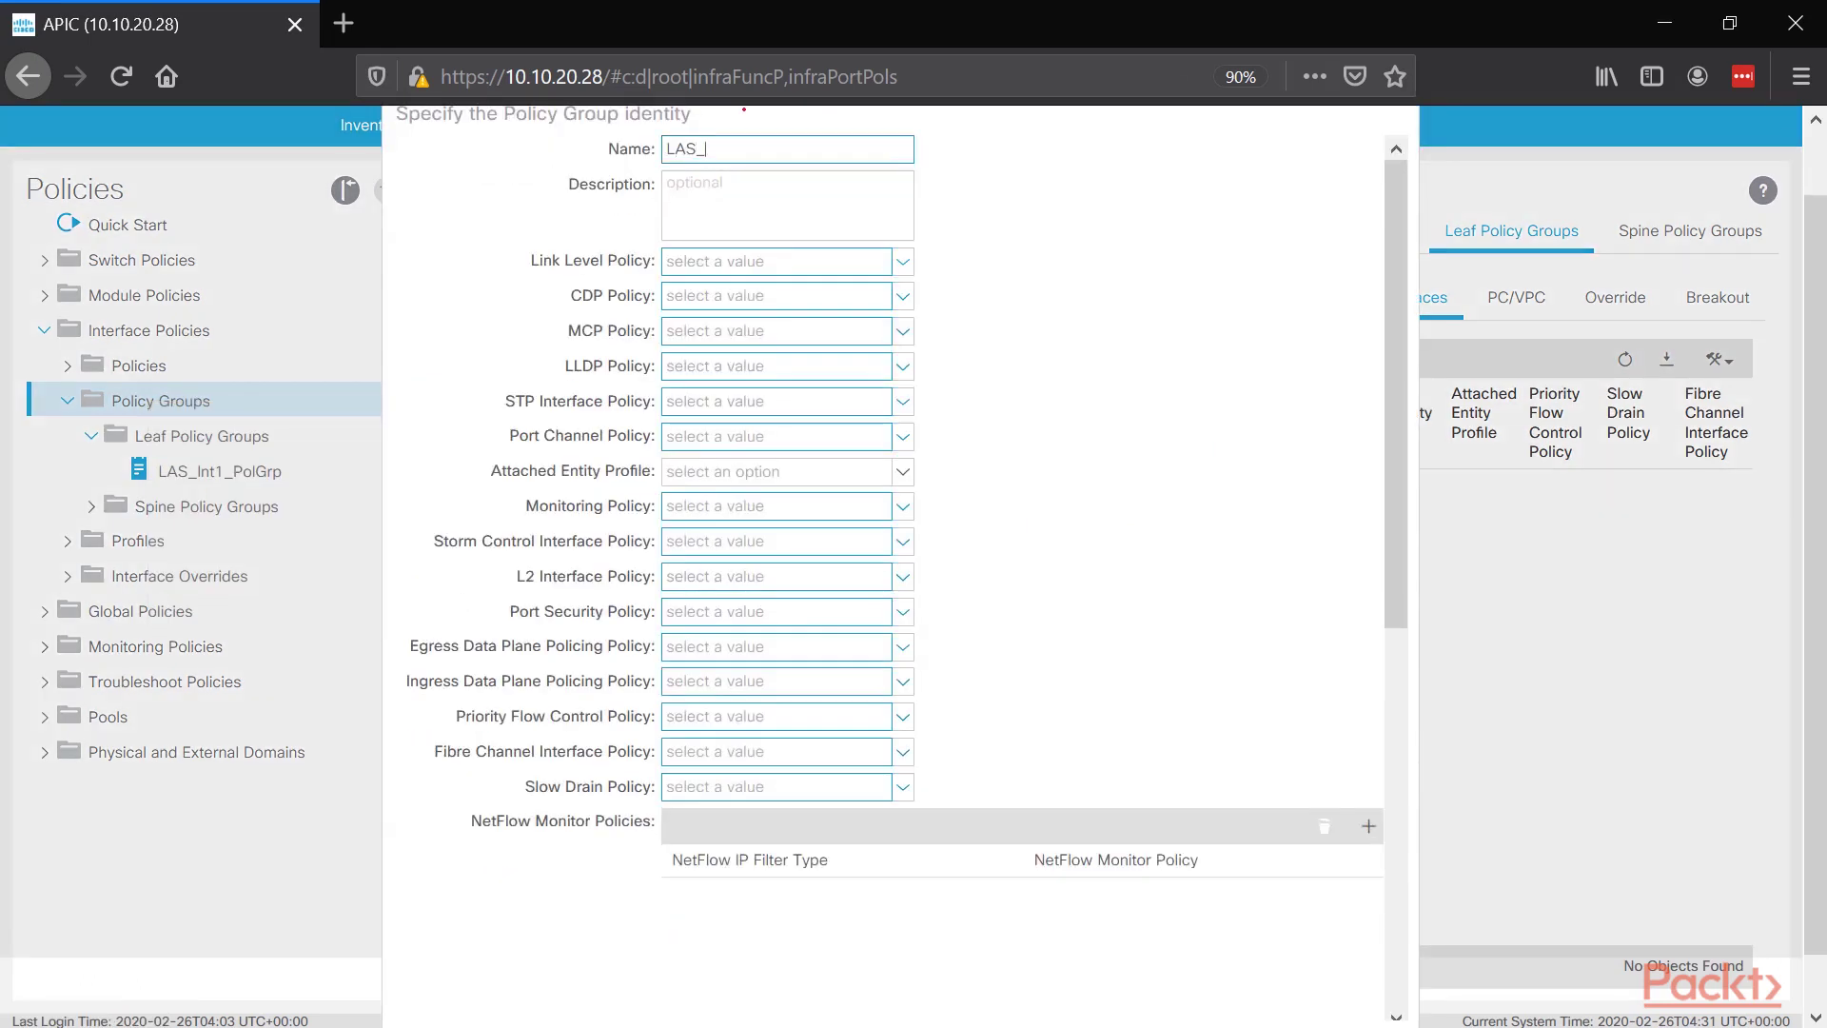
{"action": "type", "text": "_Int2_PolGrp"}
{"action": "left_click", "coordinate": [769, 286]}
{"action": "left_click", "coordinate": [756, 328]}
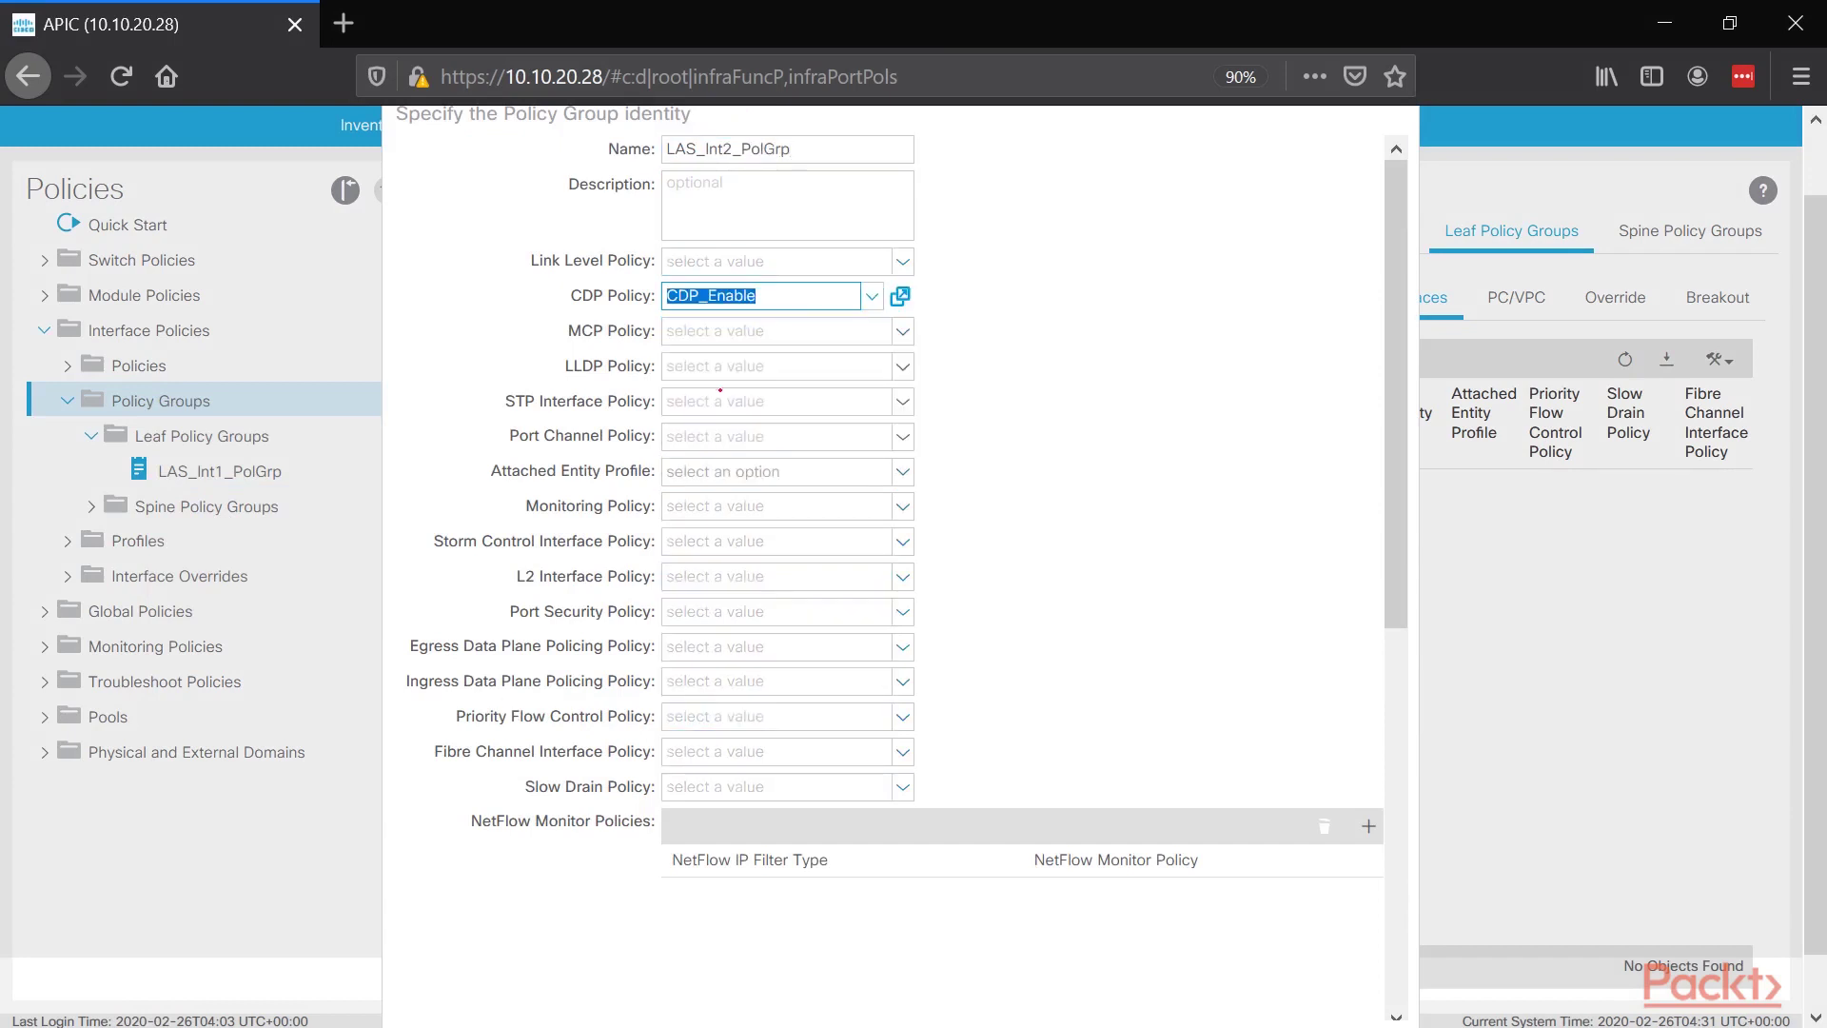
{"action": "left_click", "coordinate": [790, 436]}
{"action": "left_click", "coordinate": [723, 471]}
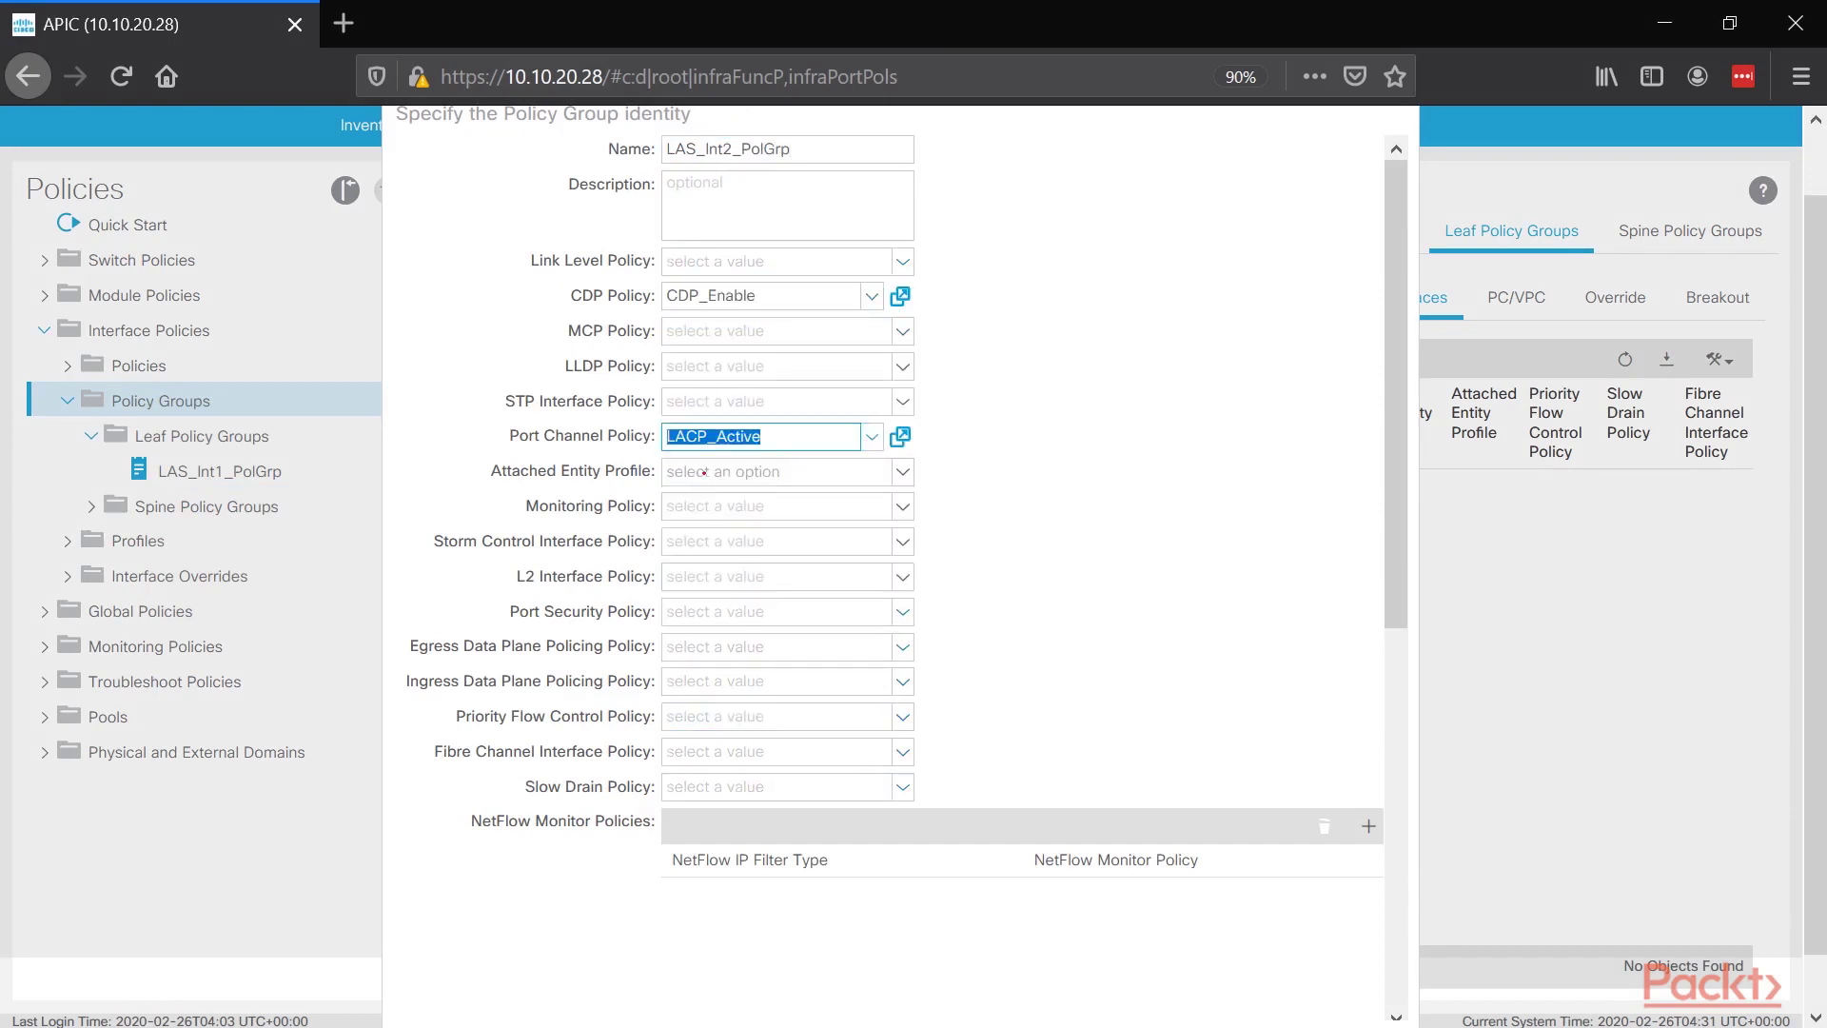
{"action": "scroll", "coordinate": [1113, 810], "scroll_direction": "down", "scroll_amount": 7}
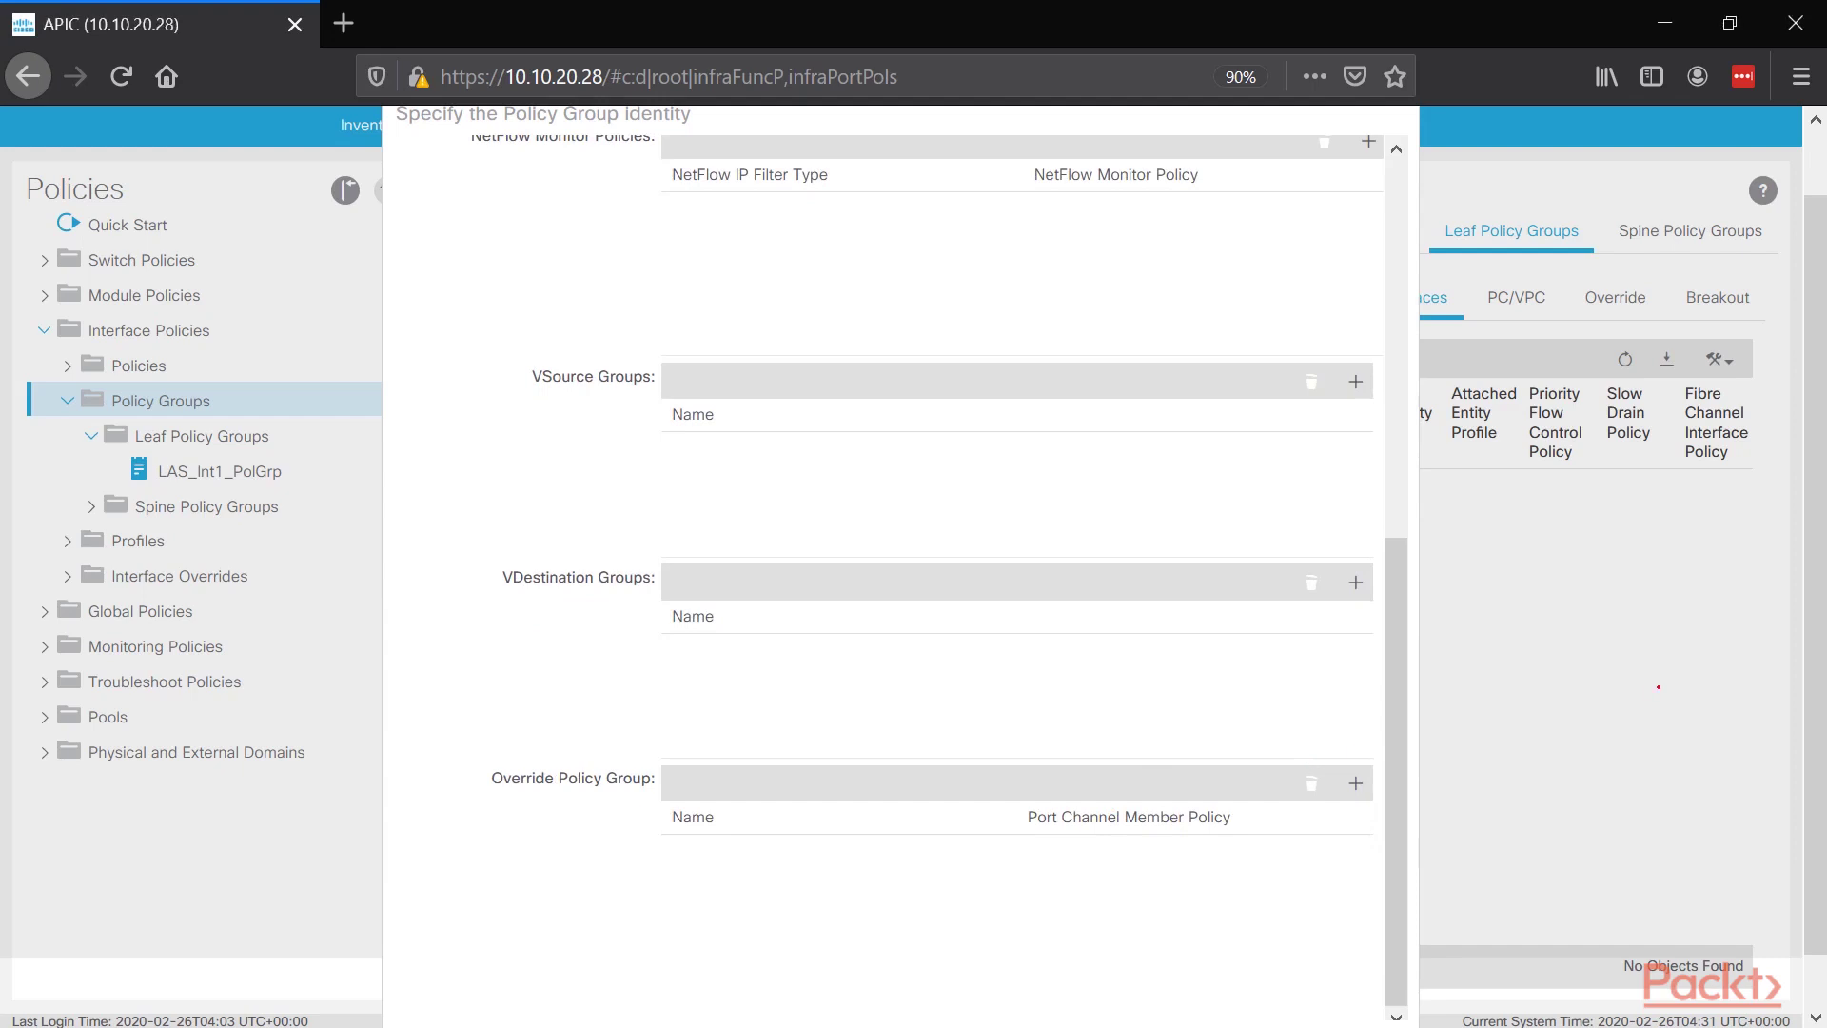
{"action": "scroll", "coordinate": [1347, 981], "scroll_direction": "down", "scroll_amount": 1}
{"action": "left_click", "coordinate": [1337, 994]}
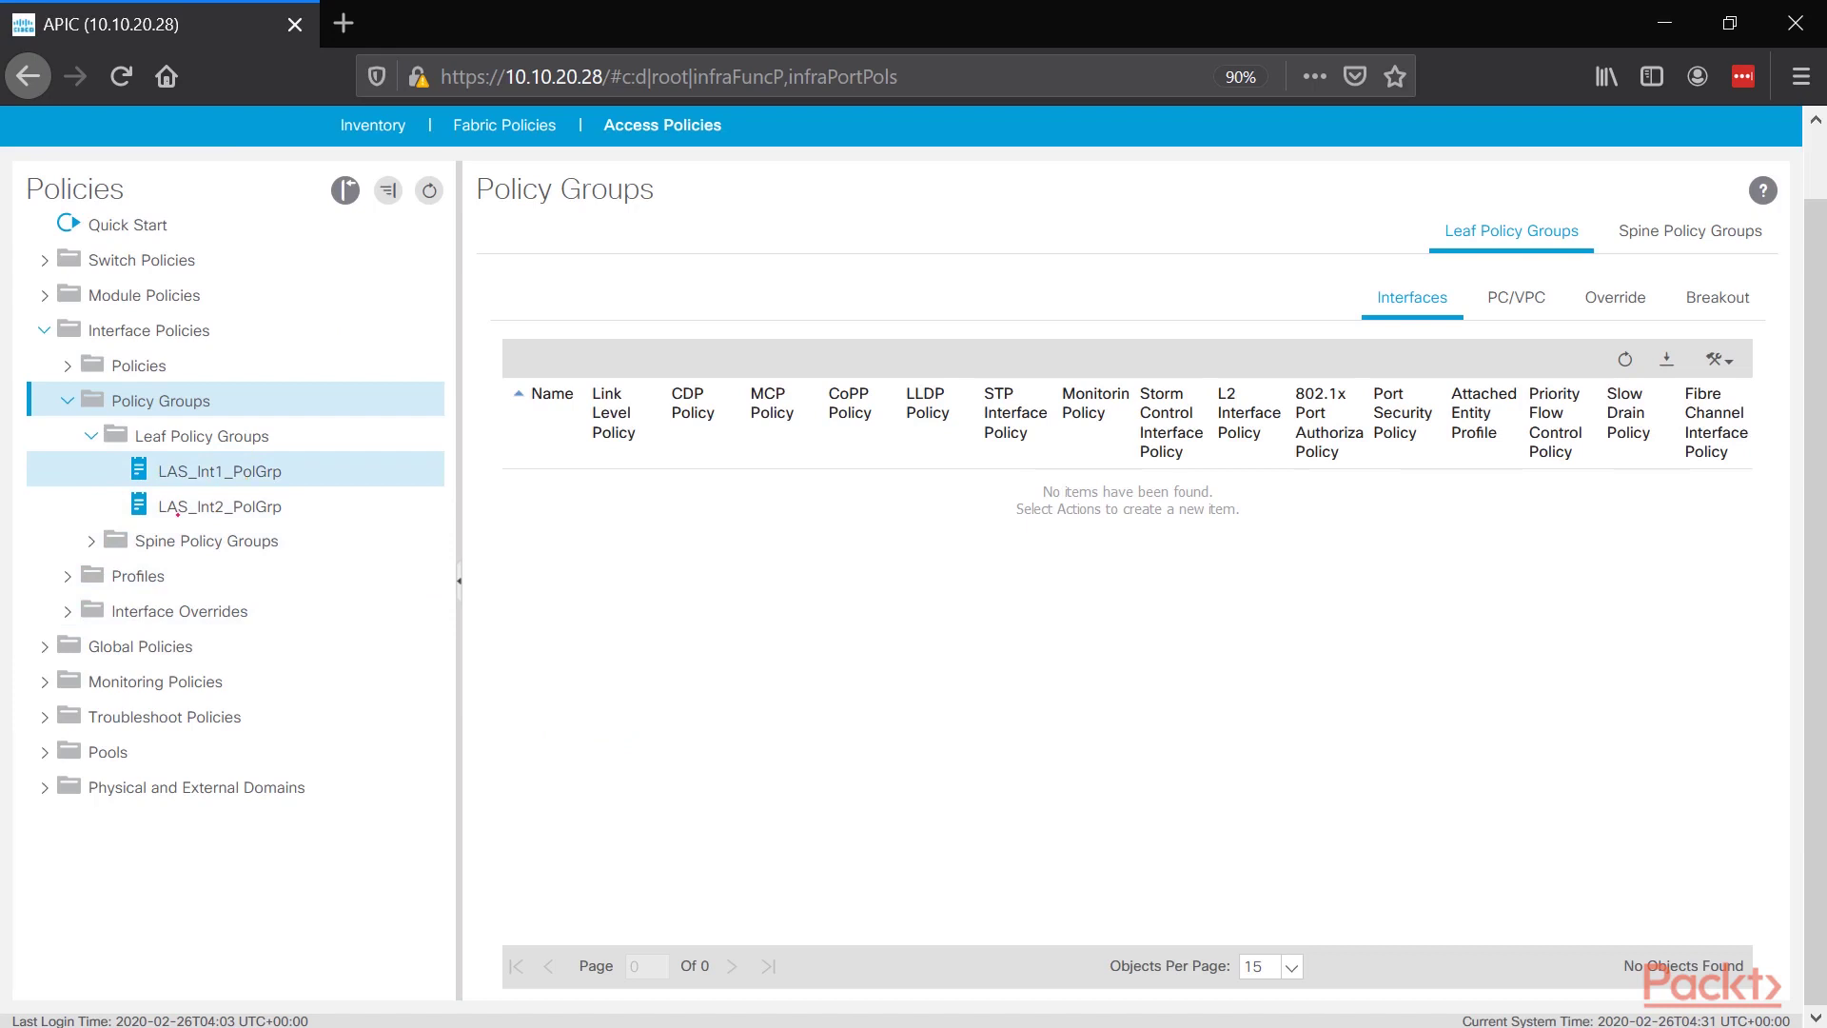
Step: Start a new leaf interface profile named LAS_Int2_Prof under Leaf Profiles
{"action": "left_click", "coordinate": [218, 506]}
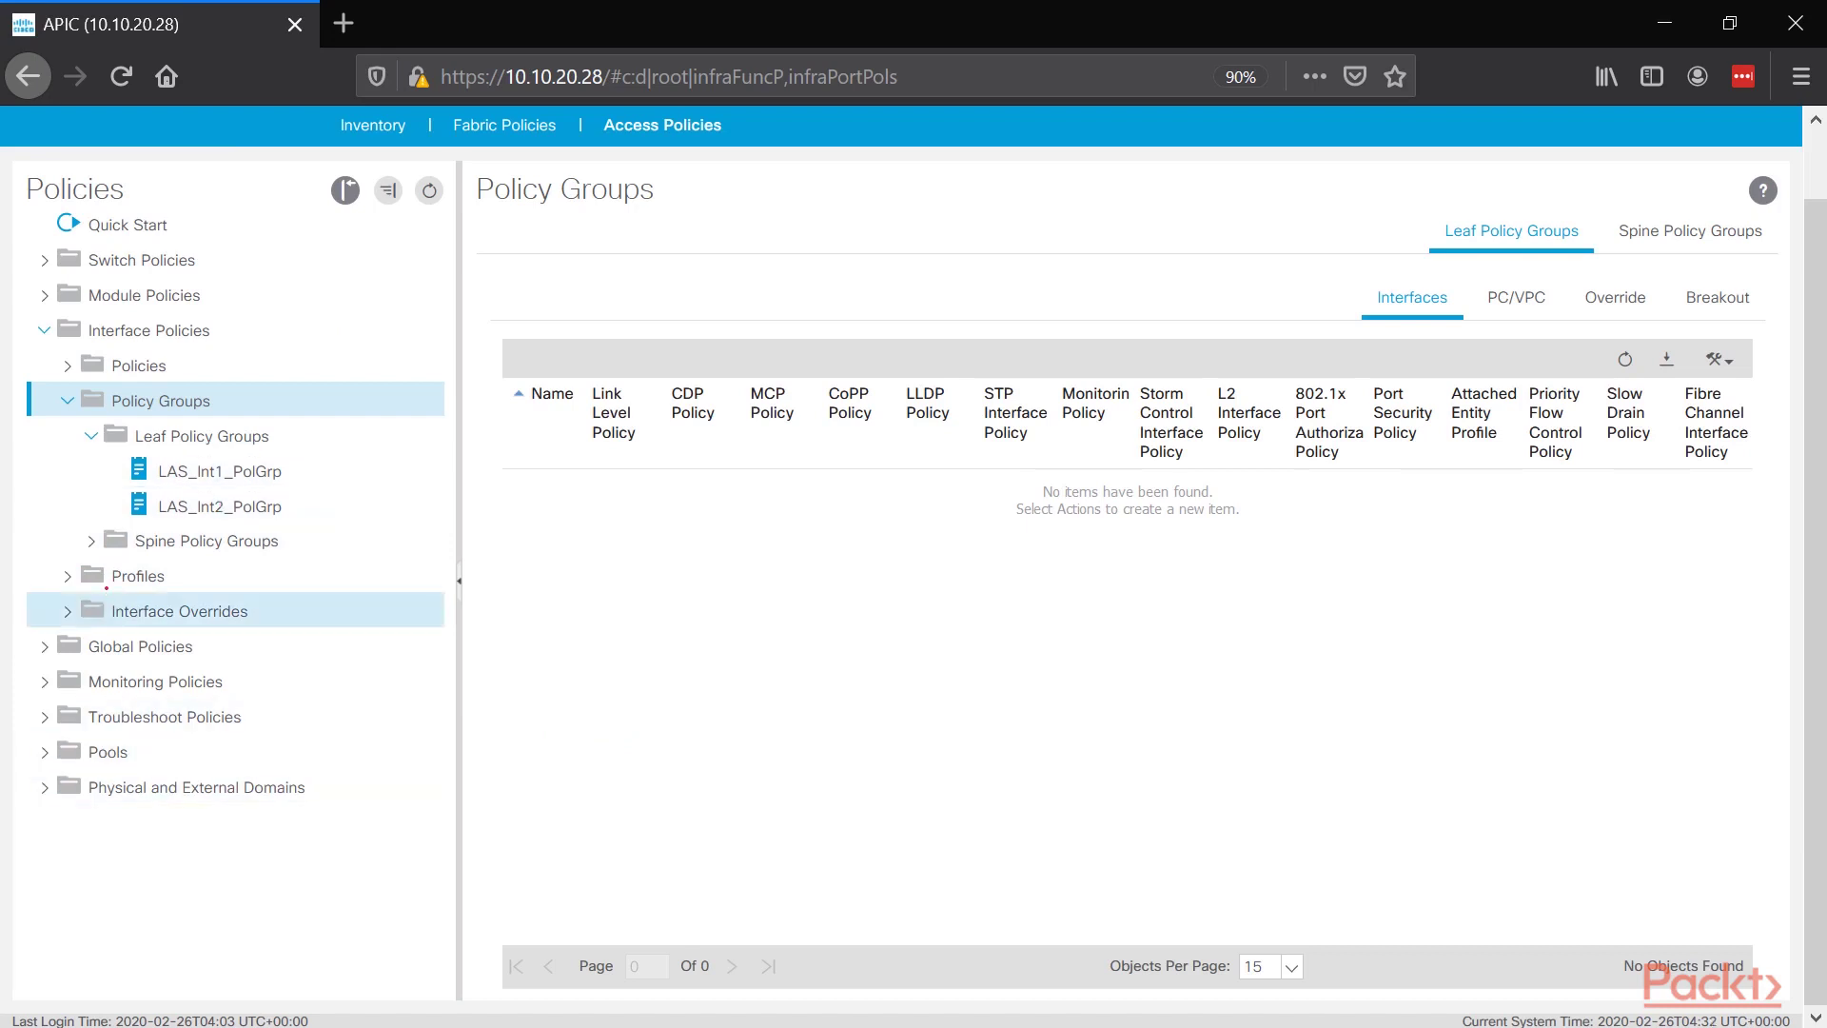
{"action": "left_click", "coordinate": [68, 576]}
{"action": "left_click", "coordinate": [163, 610]}
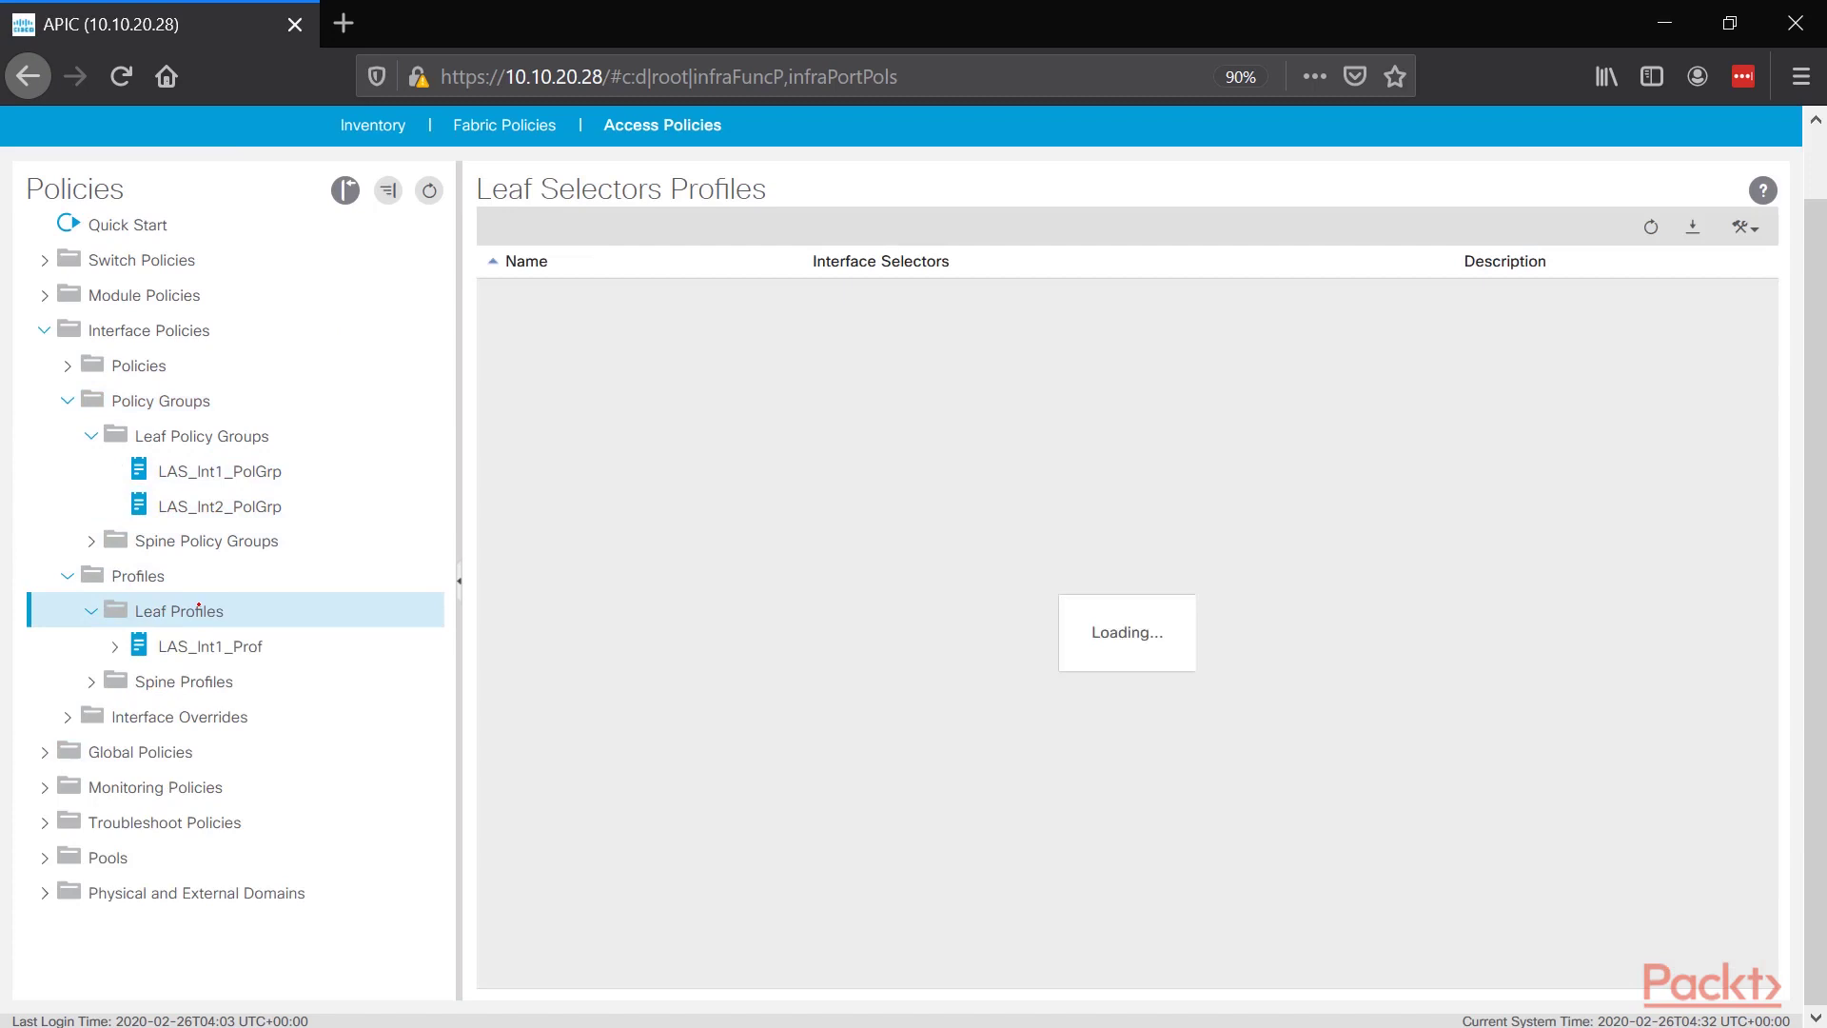
{"action": "right_click", "coordinate": [198, 610]}
{"action": "left_click", "coordinate": [268, 624]}
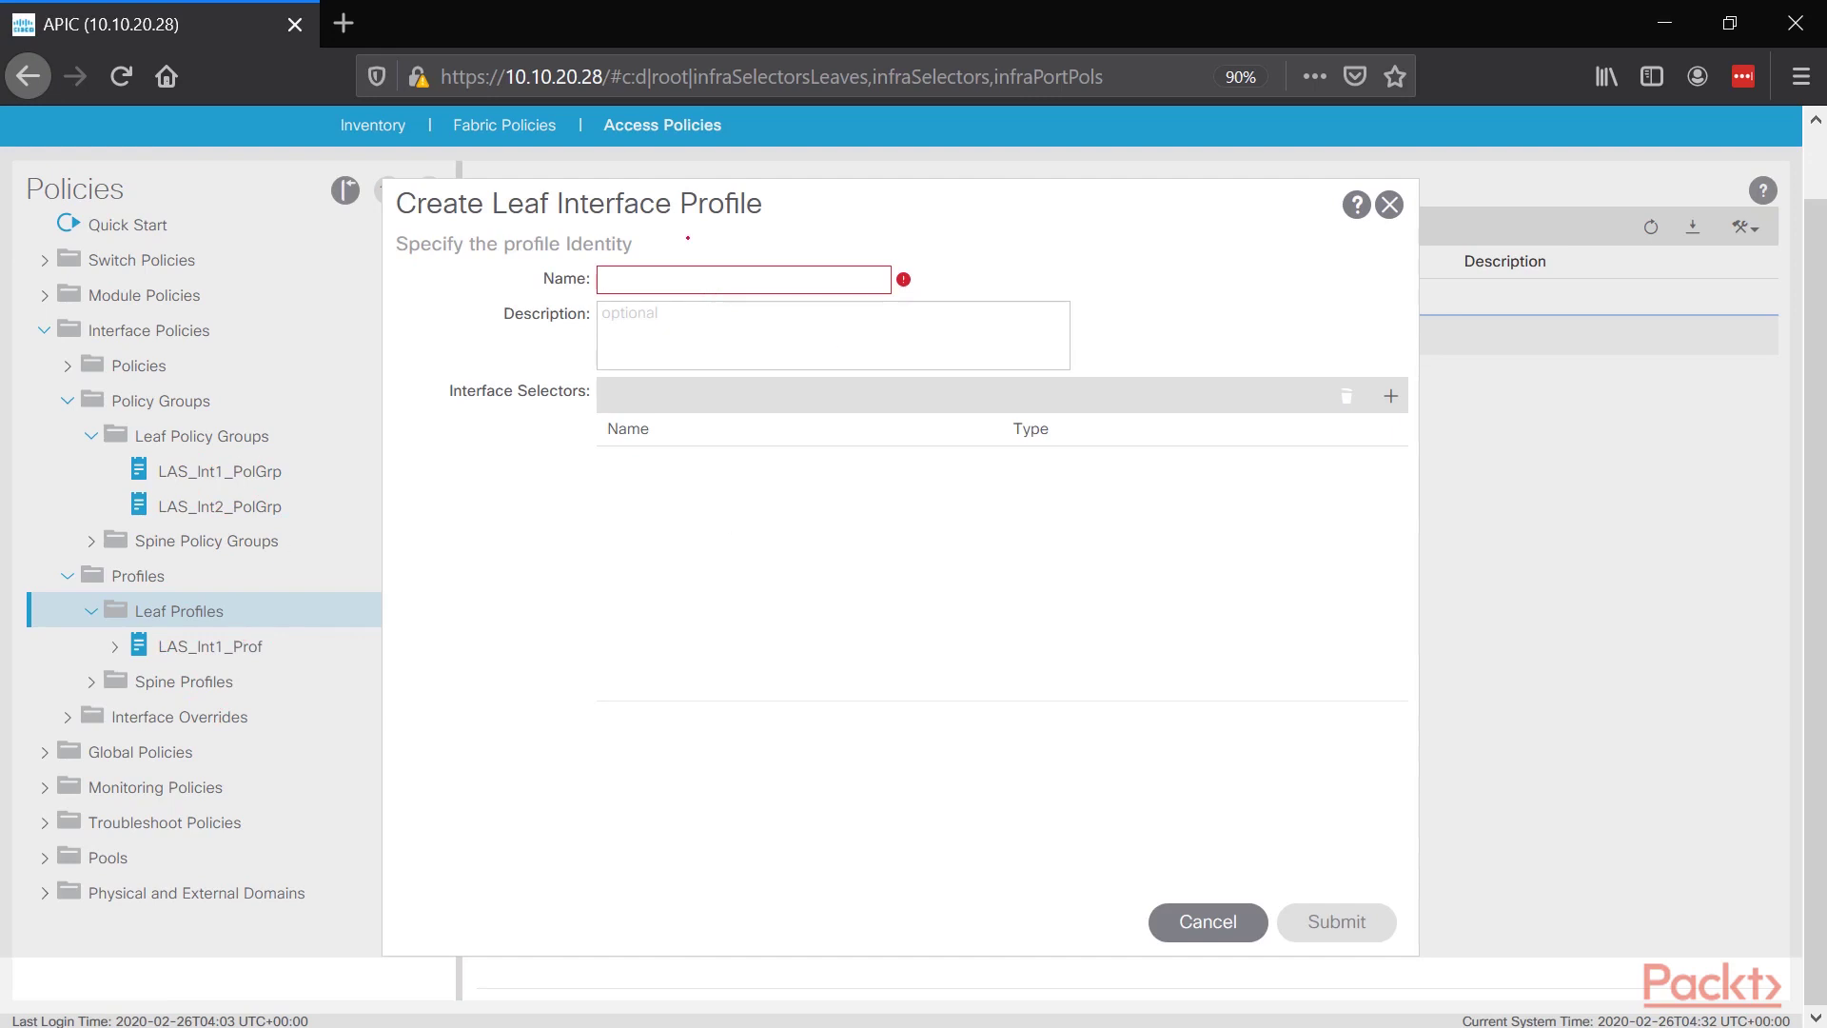
{"action": "type", "text": "LAS_"}
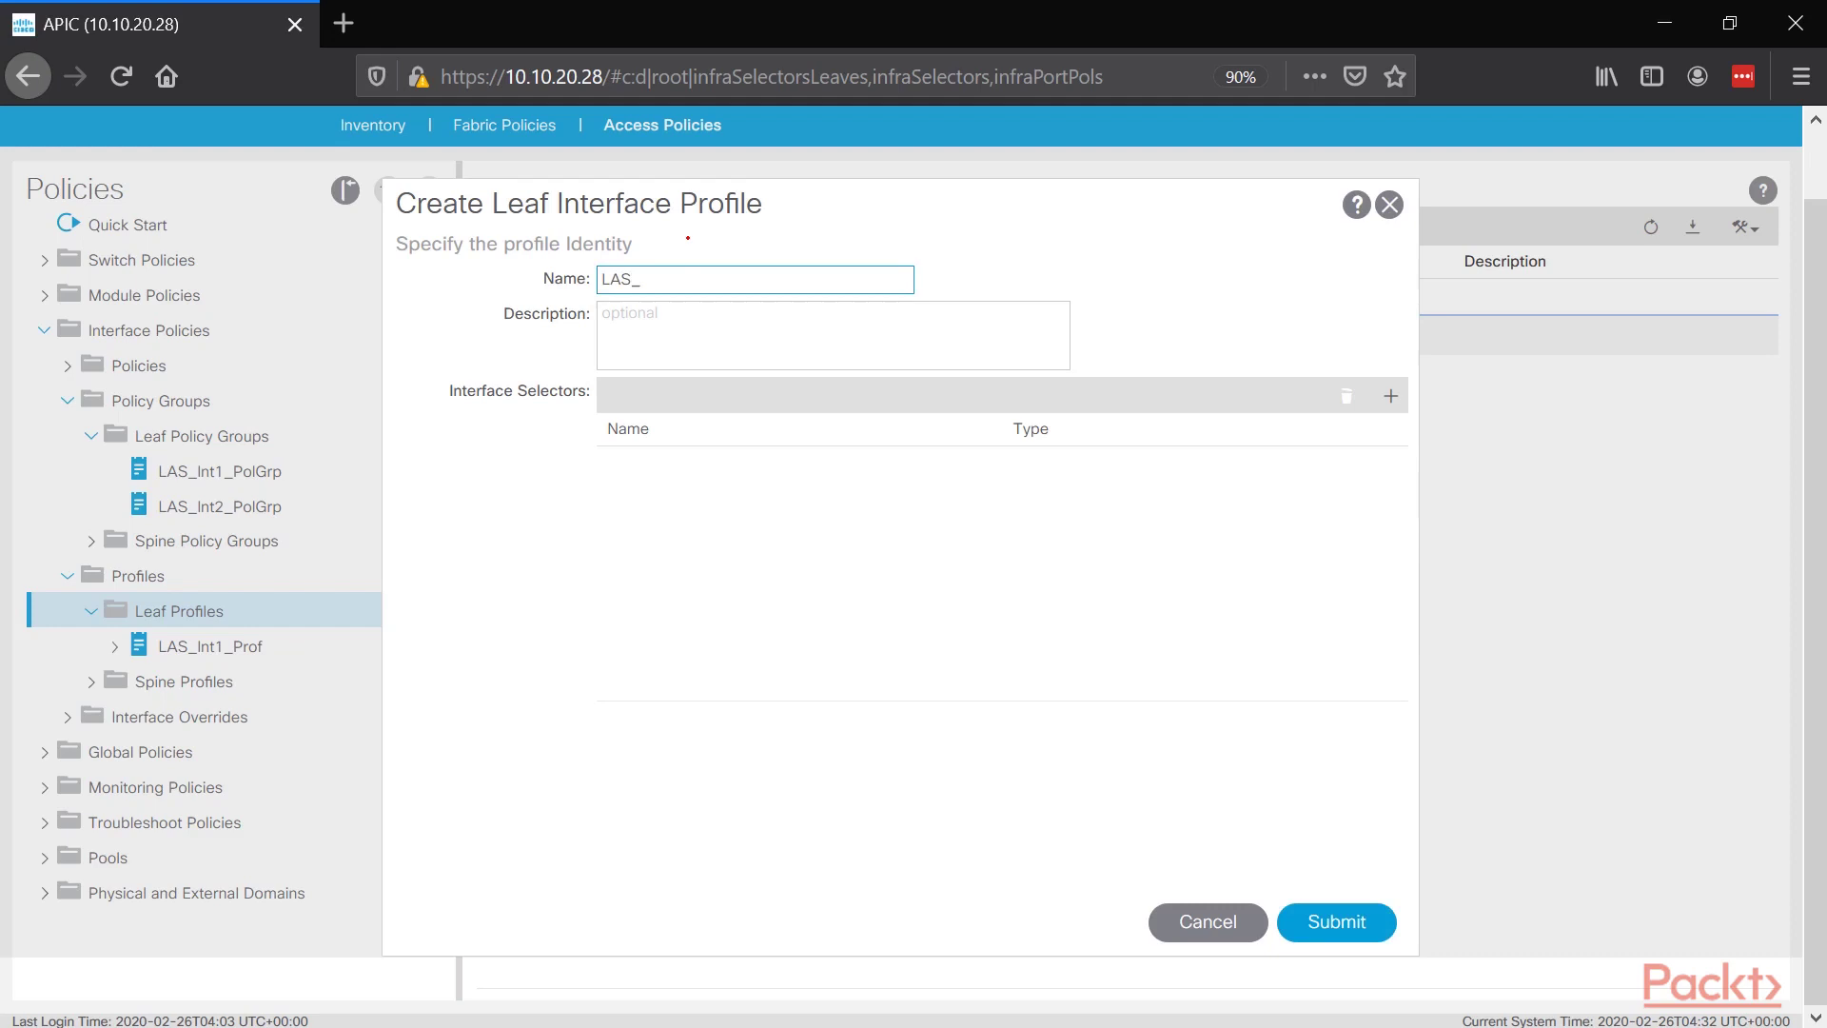
{"action": "type", "text": "Int2_Prof"}
Step: Add an interface selector to the profile and name it eth1-eth2
{"action": "left_click", "coordinate": [1391, 396]}
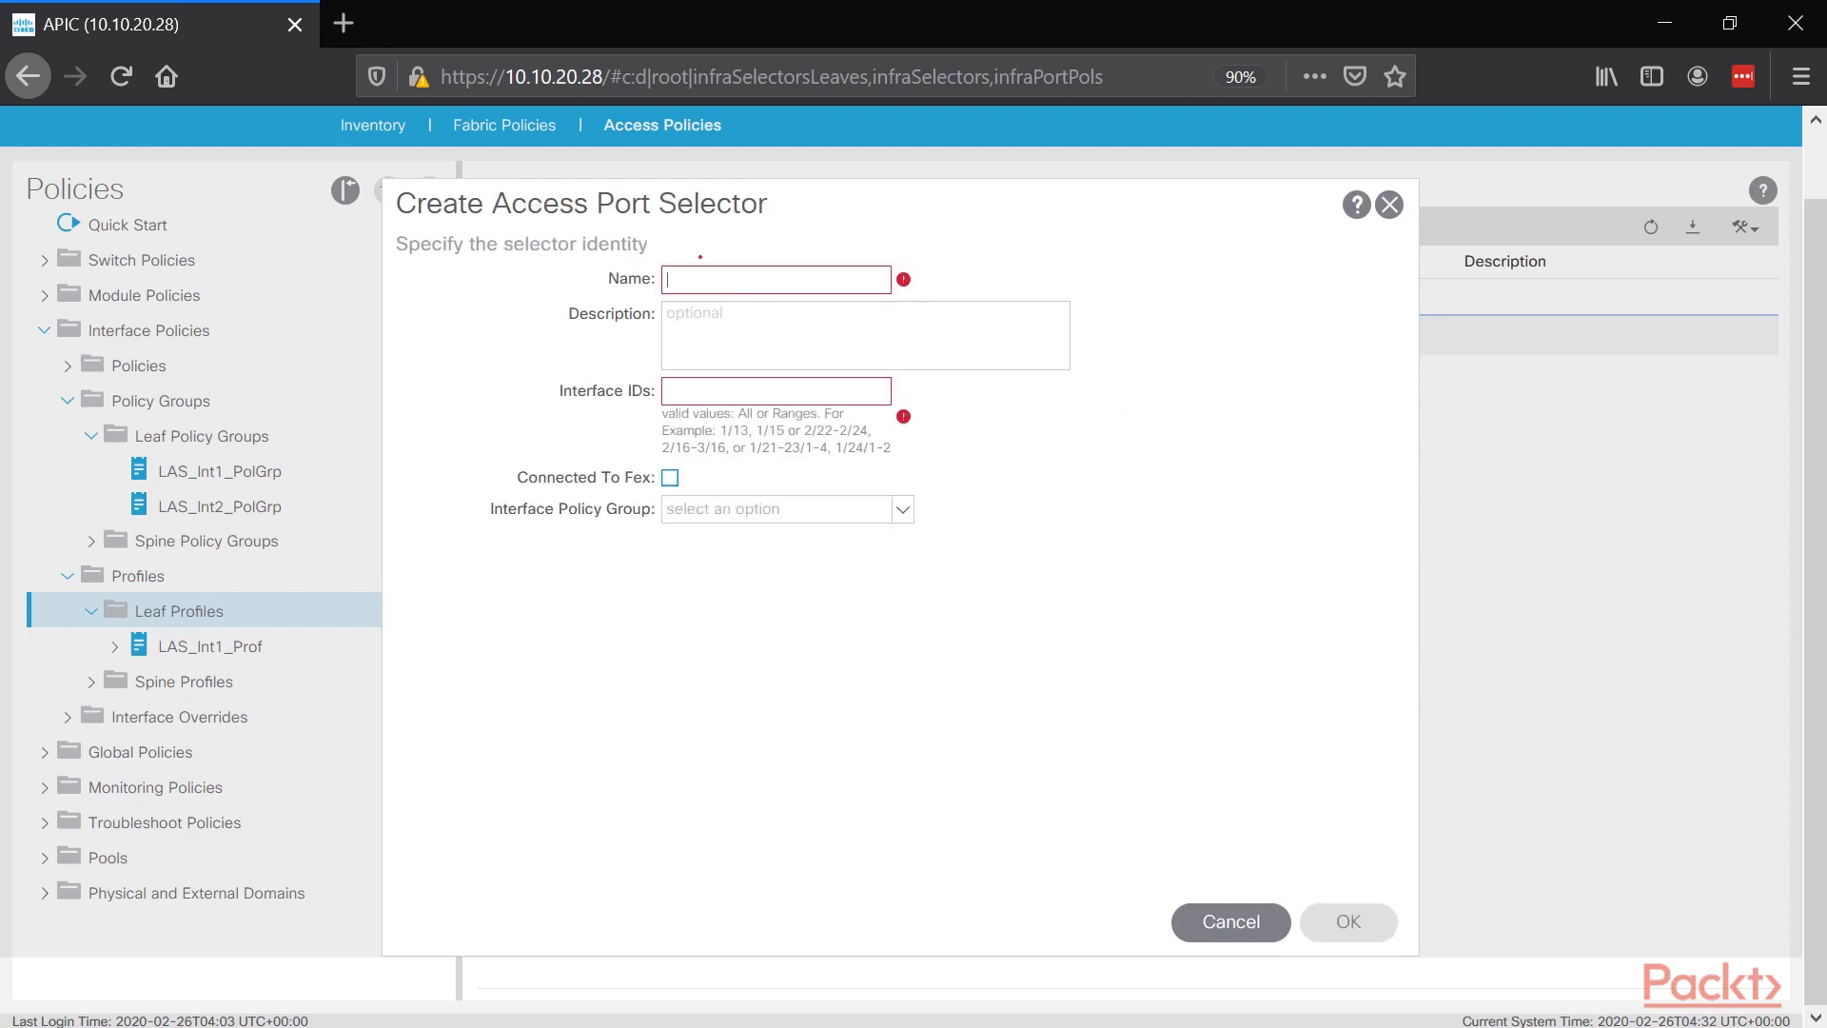
{"action": "left_click", "coordinate": [726, 304]}
{"action": "left_click", "coordinate": [731, 284]}
{"action": "type", "text": "e"}
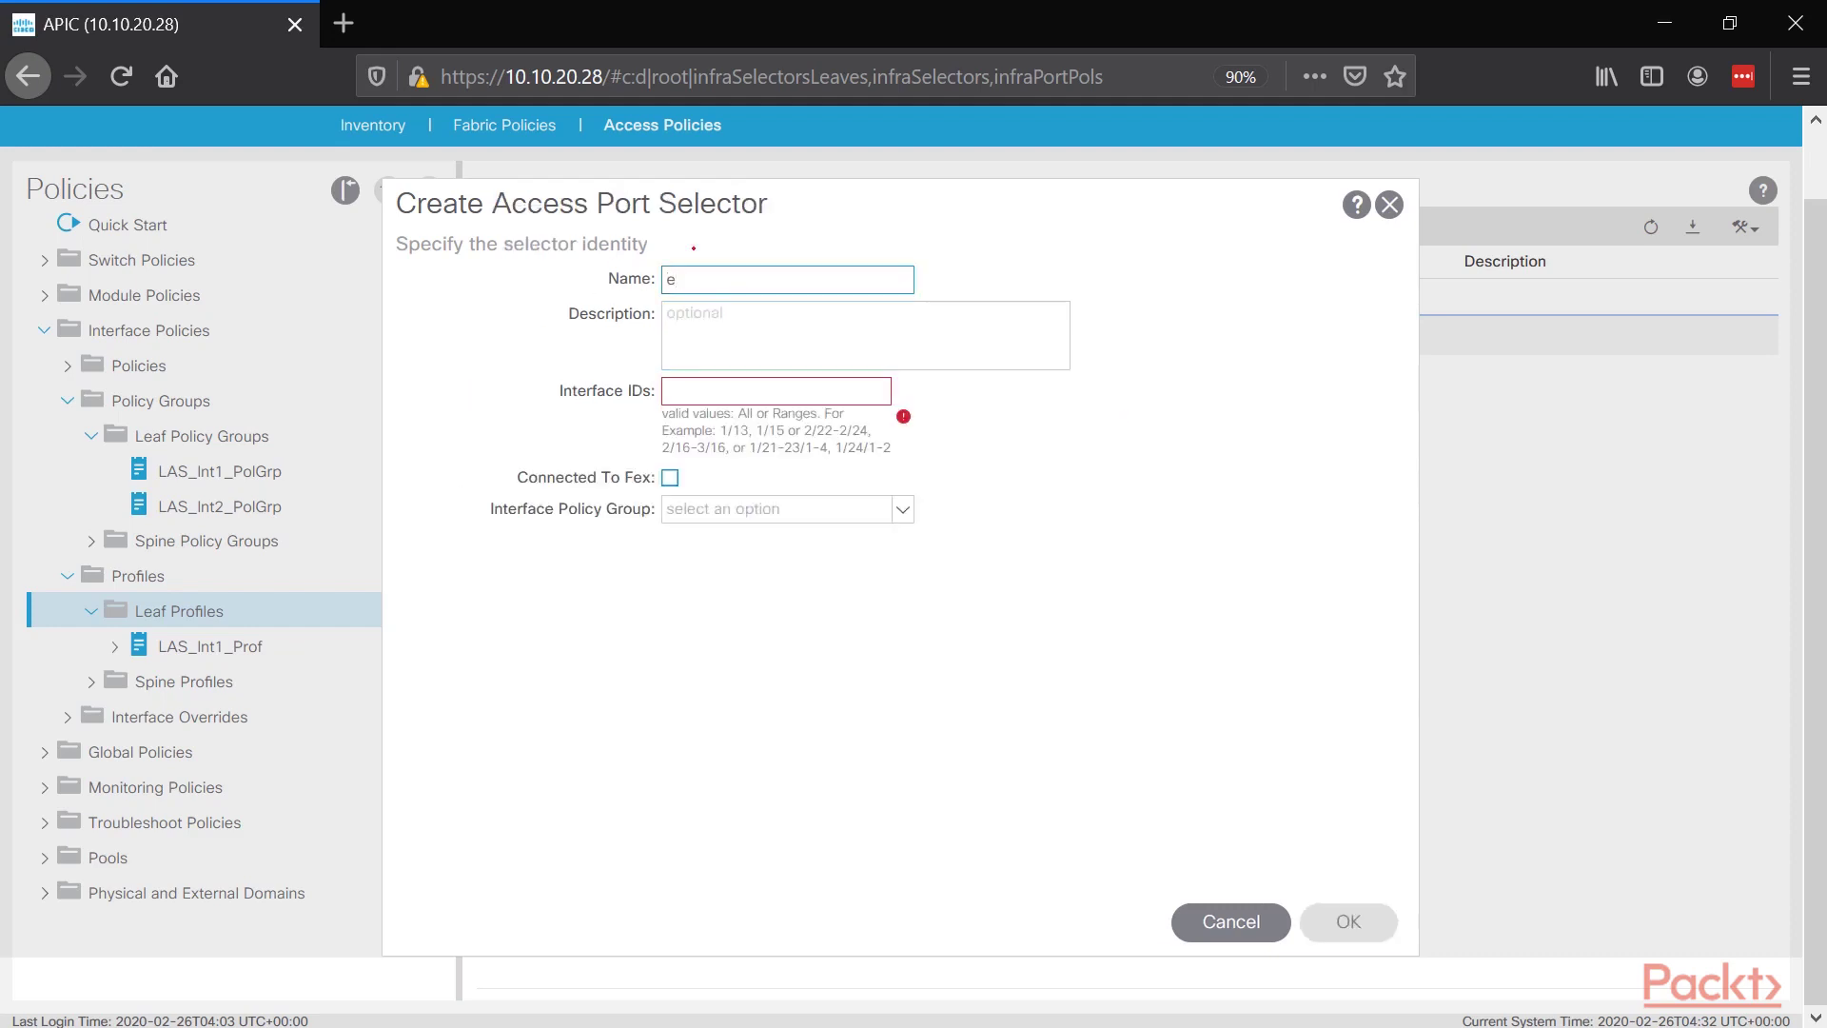
{"action": "type", "text": "th1-2"}
{"action": "left_click", "coordinate": [686, 279]}
{"action": "type", "text": "1-2"}
{"action": "left_click_drag", "start_coordinate": [793, 279], "coordinate": [692, 279]}
{"action": "type", "text": "1-eth2"}
{"action": "key", "text": "shift+Home"}
Step: Set the selector's interface IDs to 1/1-2
{"action": "left_click", "coordinate": [742, 395]}
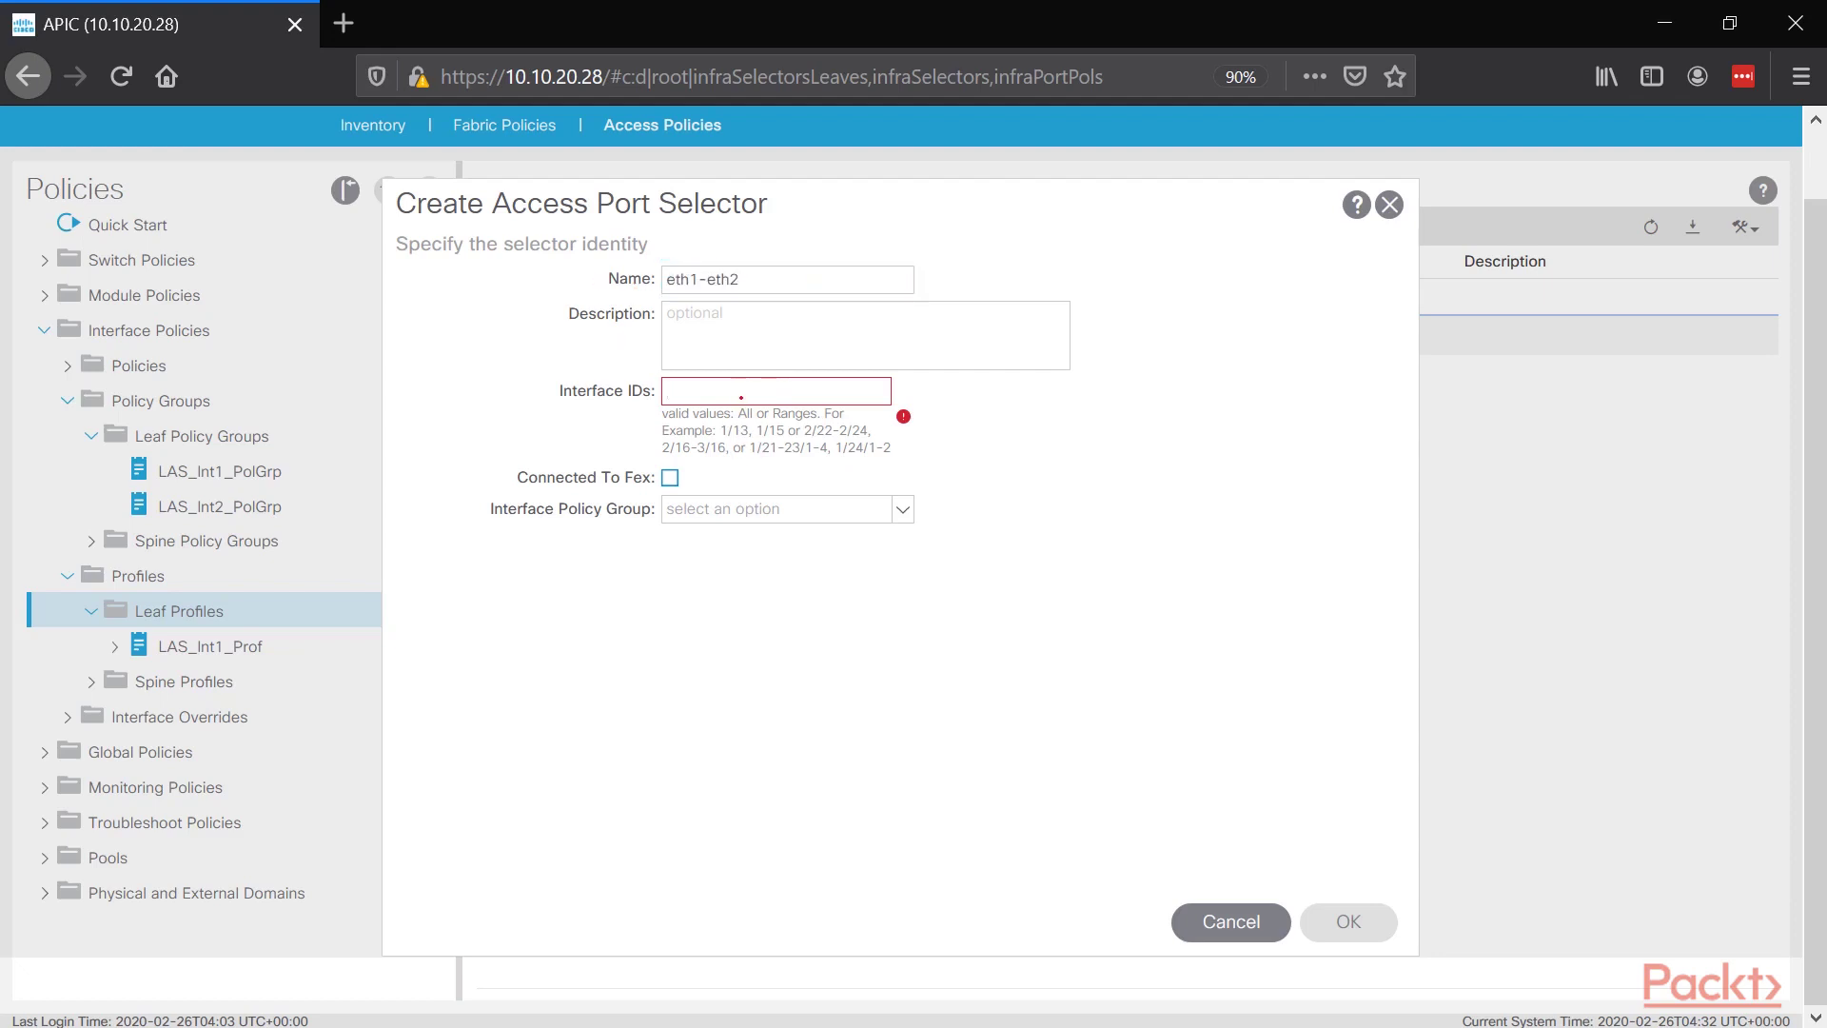
{"action": "type", "text": "1/1"}
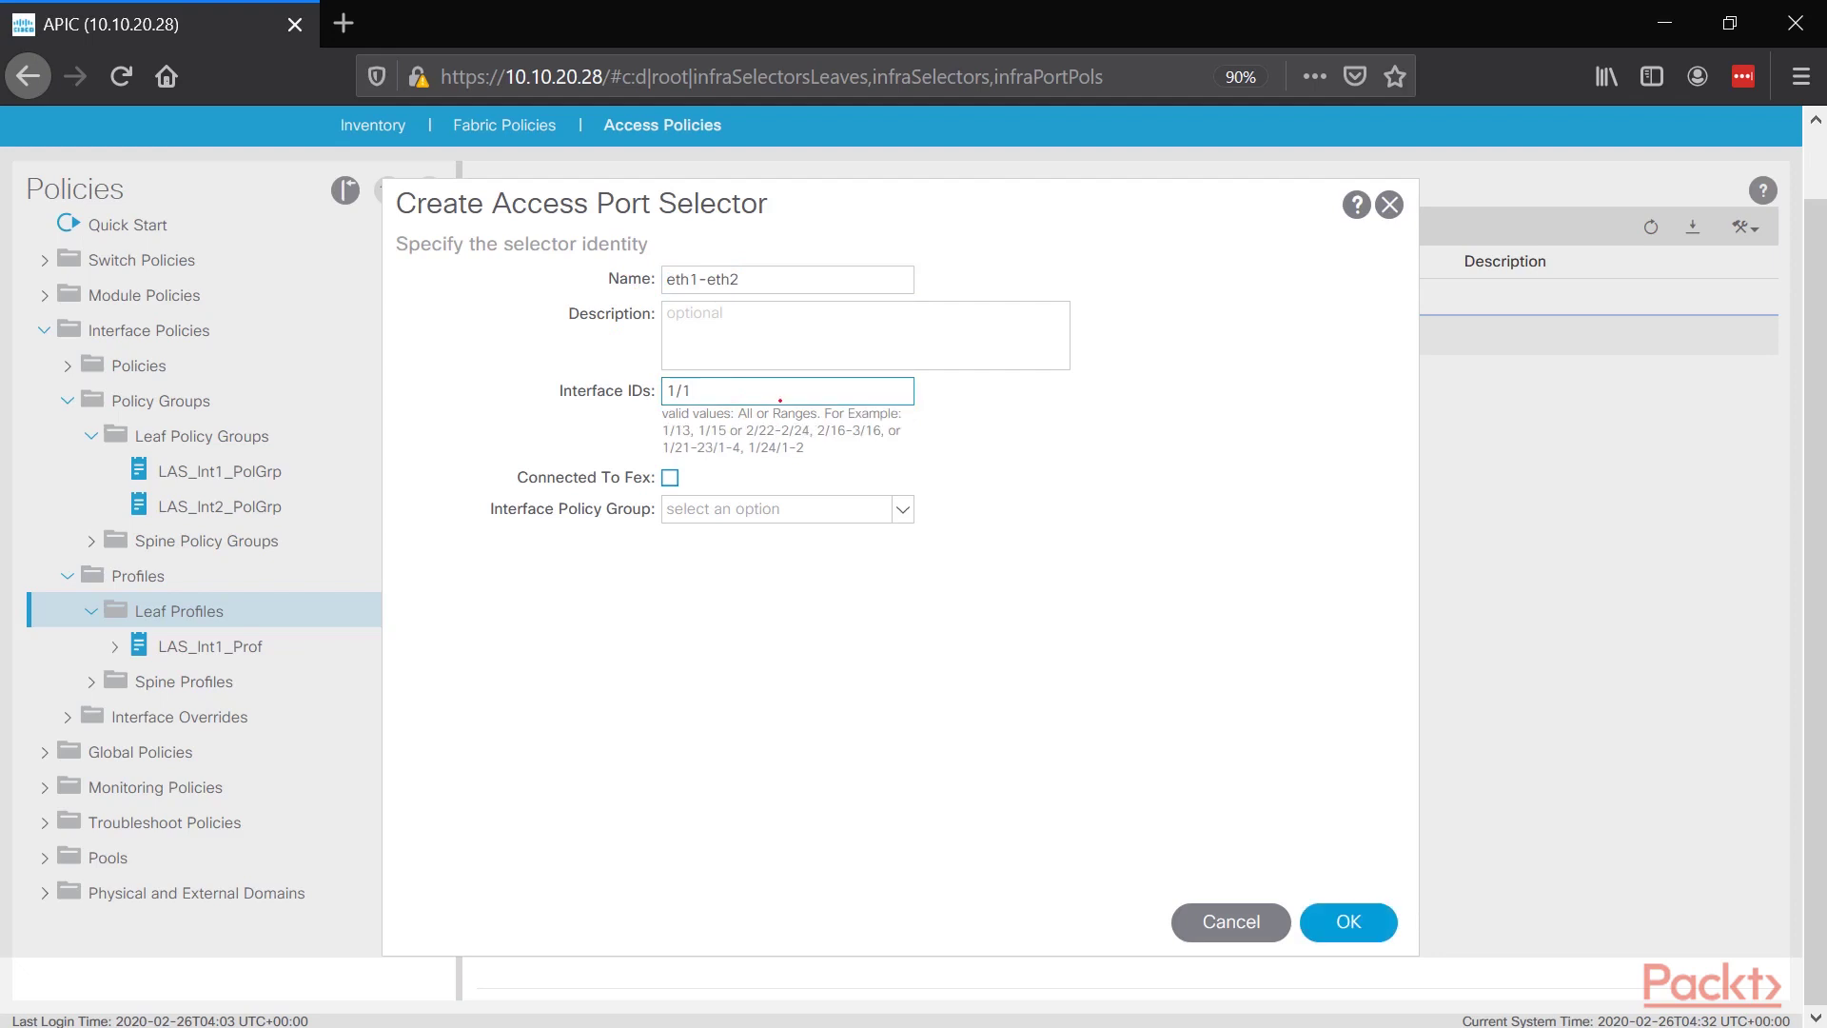
{"action": "left_click_drag", "start_coordinate": [805, 447], "coordinate": [663, 414]}
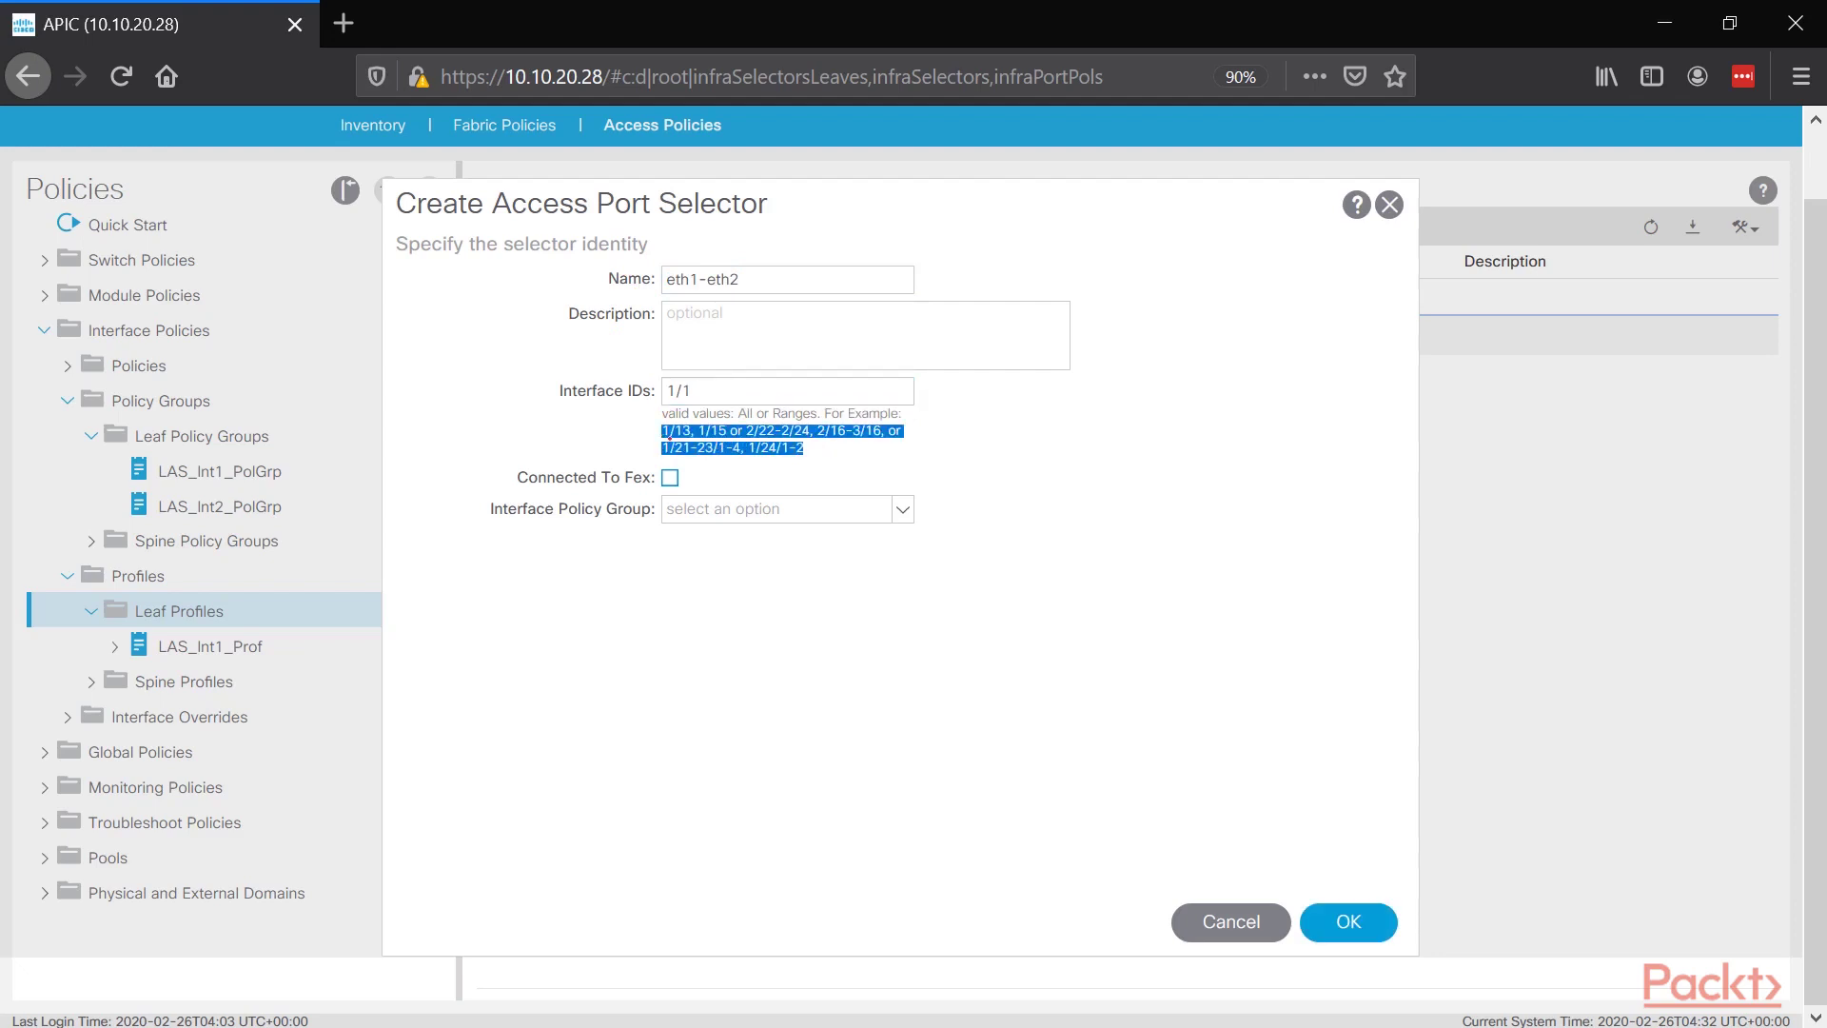
{"action": "left_click", "coordinate": [663, 414]}
{"action": "left_click_drag", "start_coordinate": [805, 448], "coordinate": [666, 431]}
{"action": "left_click", "coordinate": [692, 390]}
{"action": "type", "text": "-"}
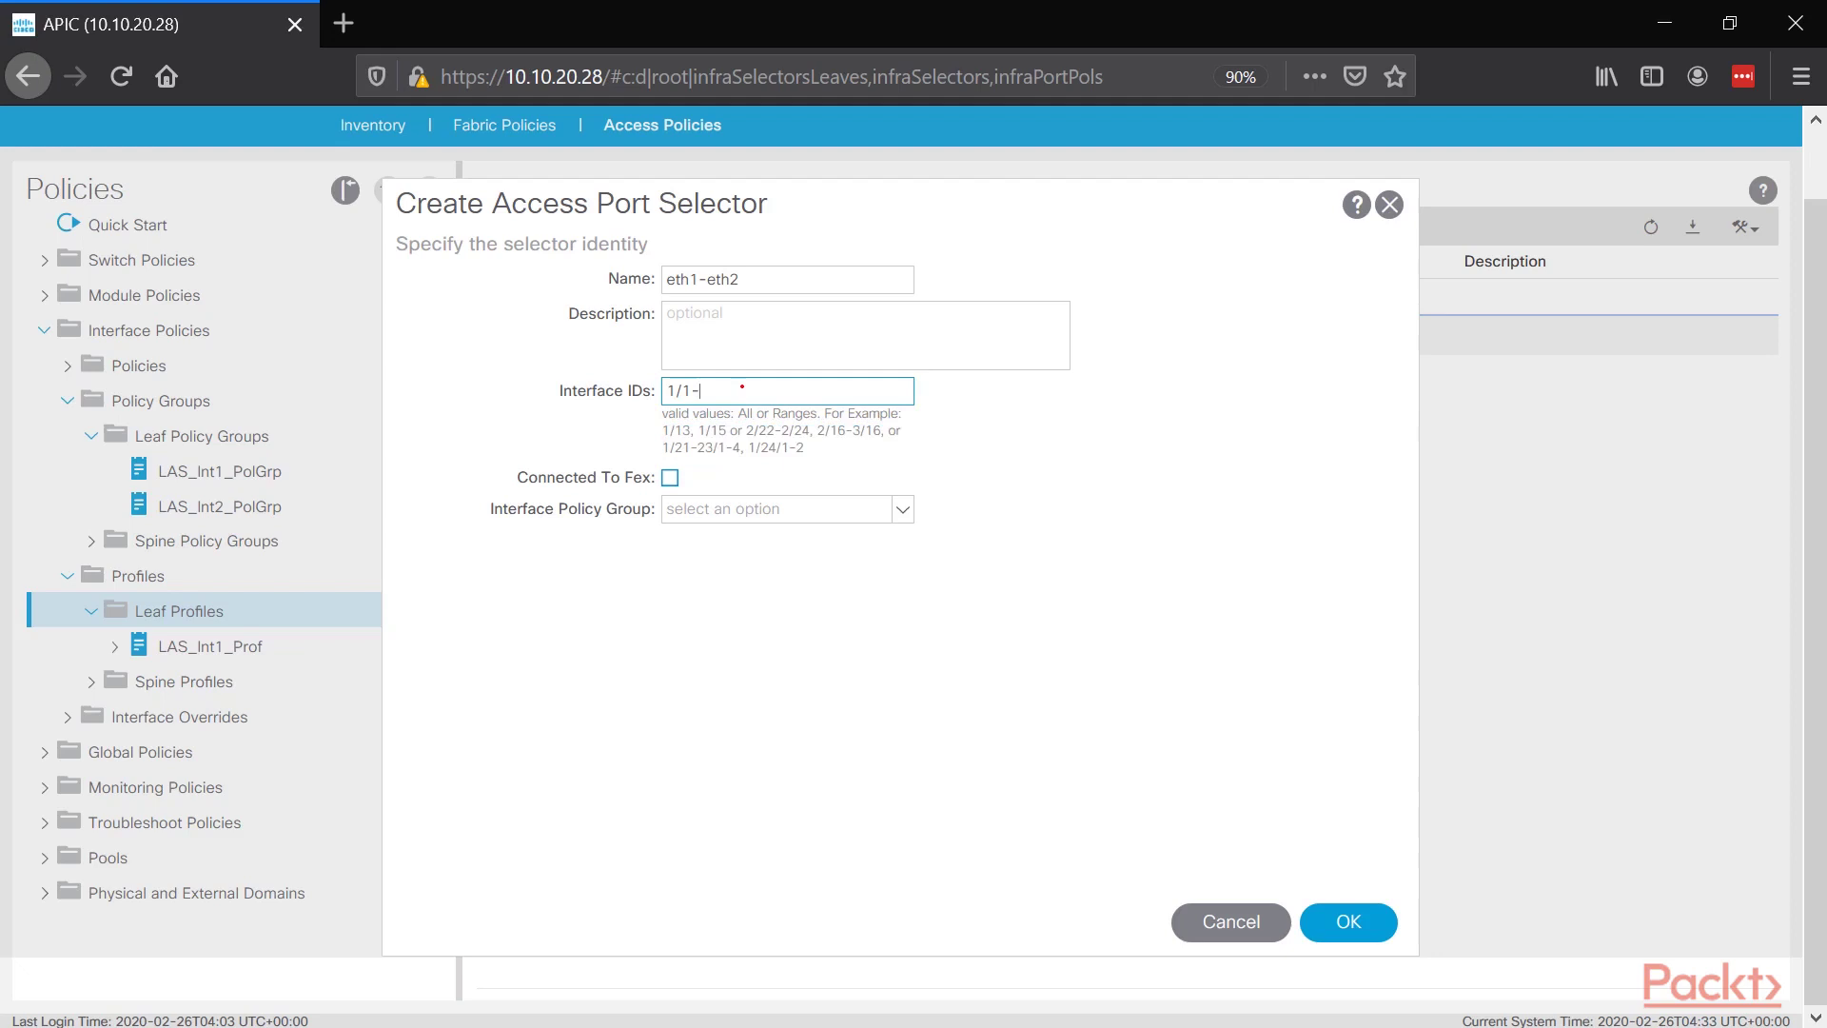
{"action": "type", "text": "2"}
Step: Link the eth1-eth2 selector to LAS_Int2_PolGrp, confirm it, and submit LAS_Int2_Prof
{"action": "left_click", "coordinate": [747, 509]}
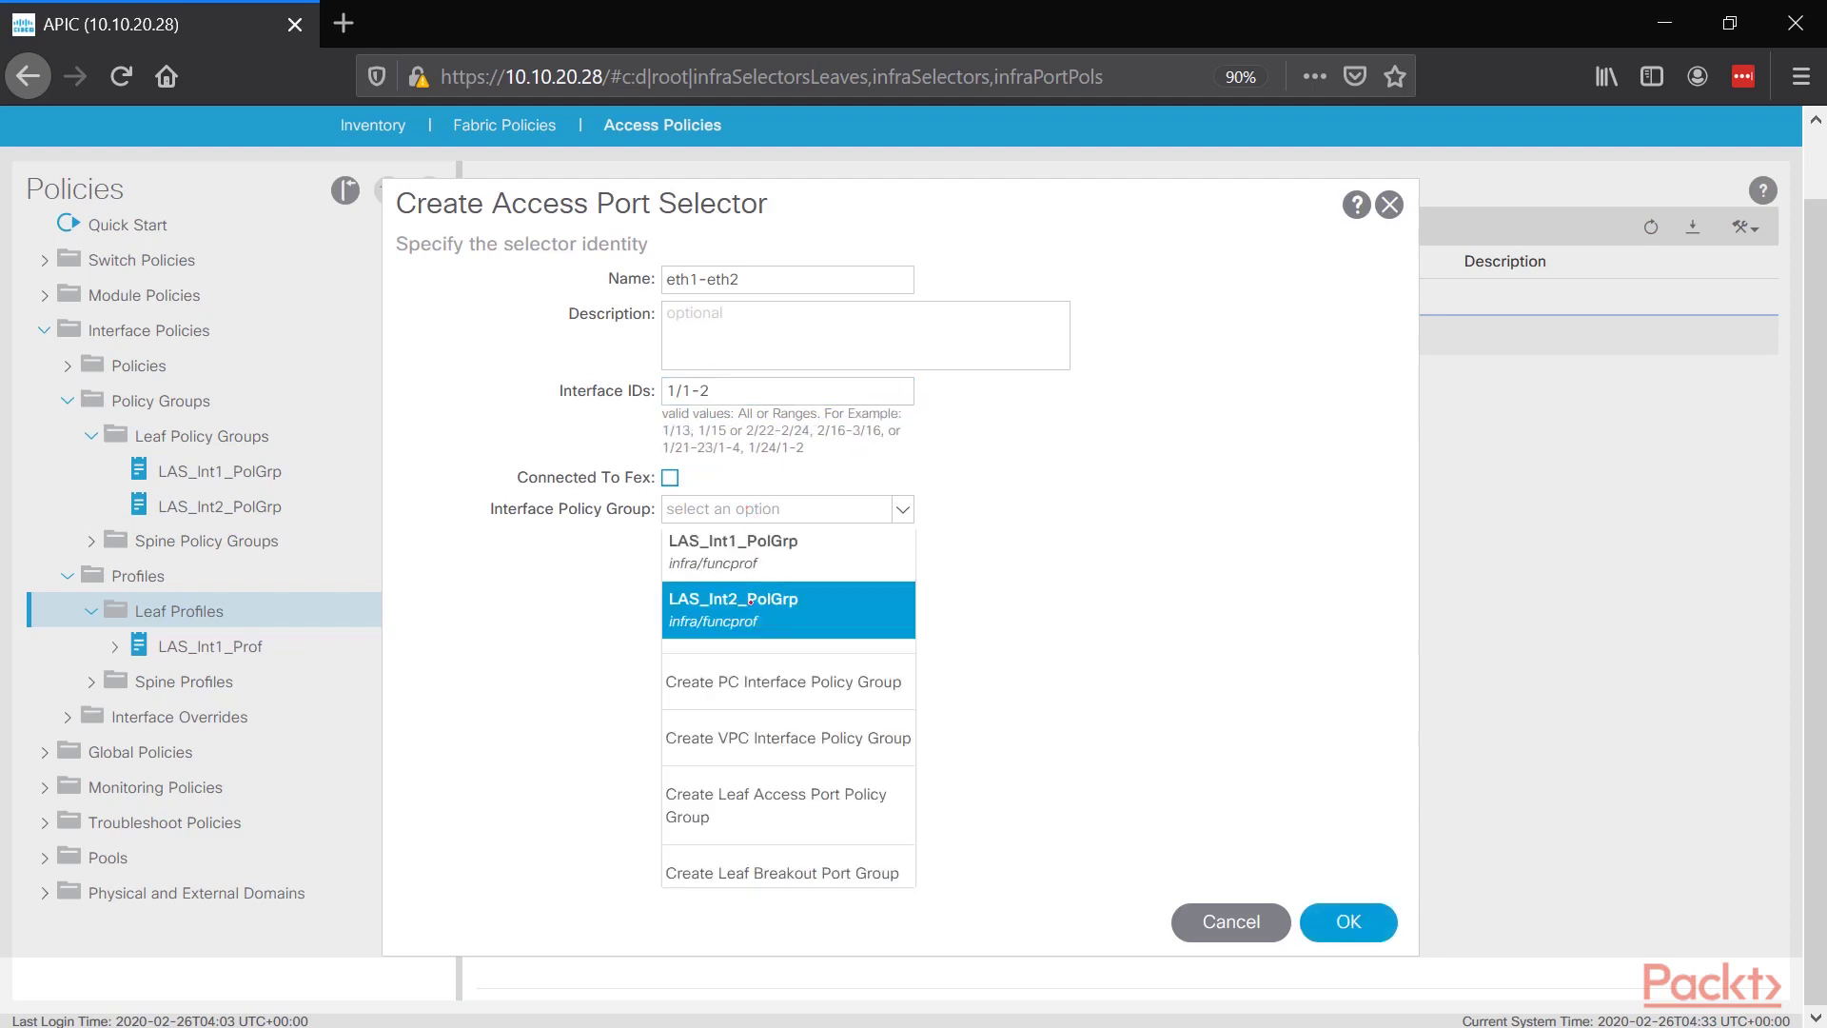
{"action": "left_click", "coordinate": [751, 602]}
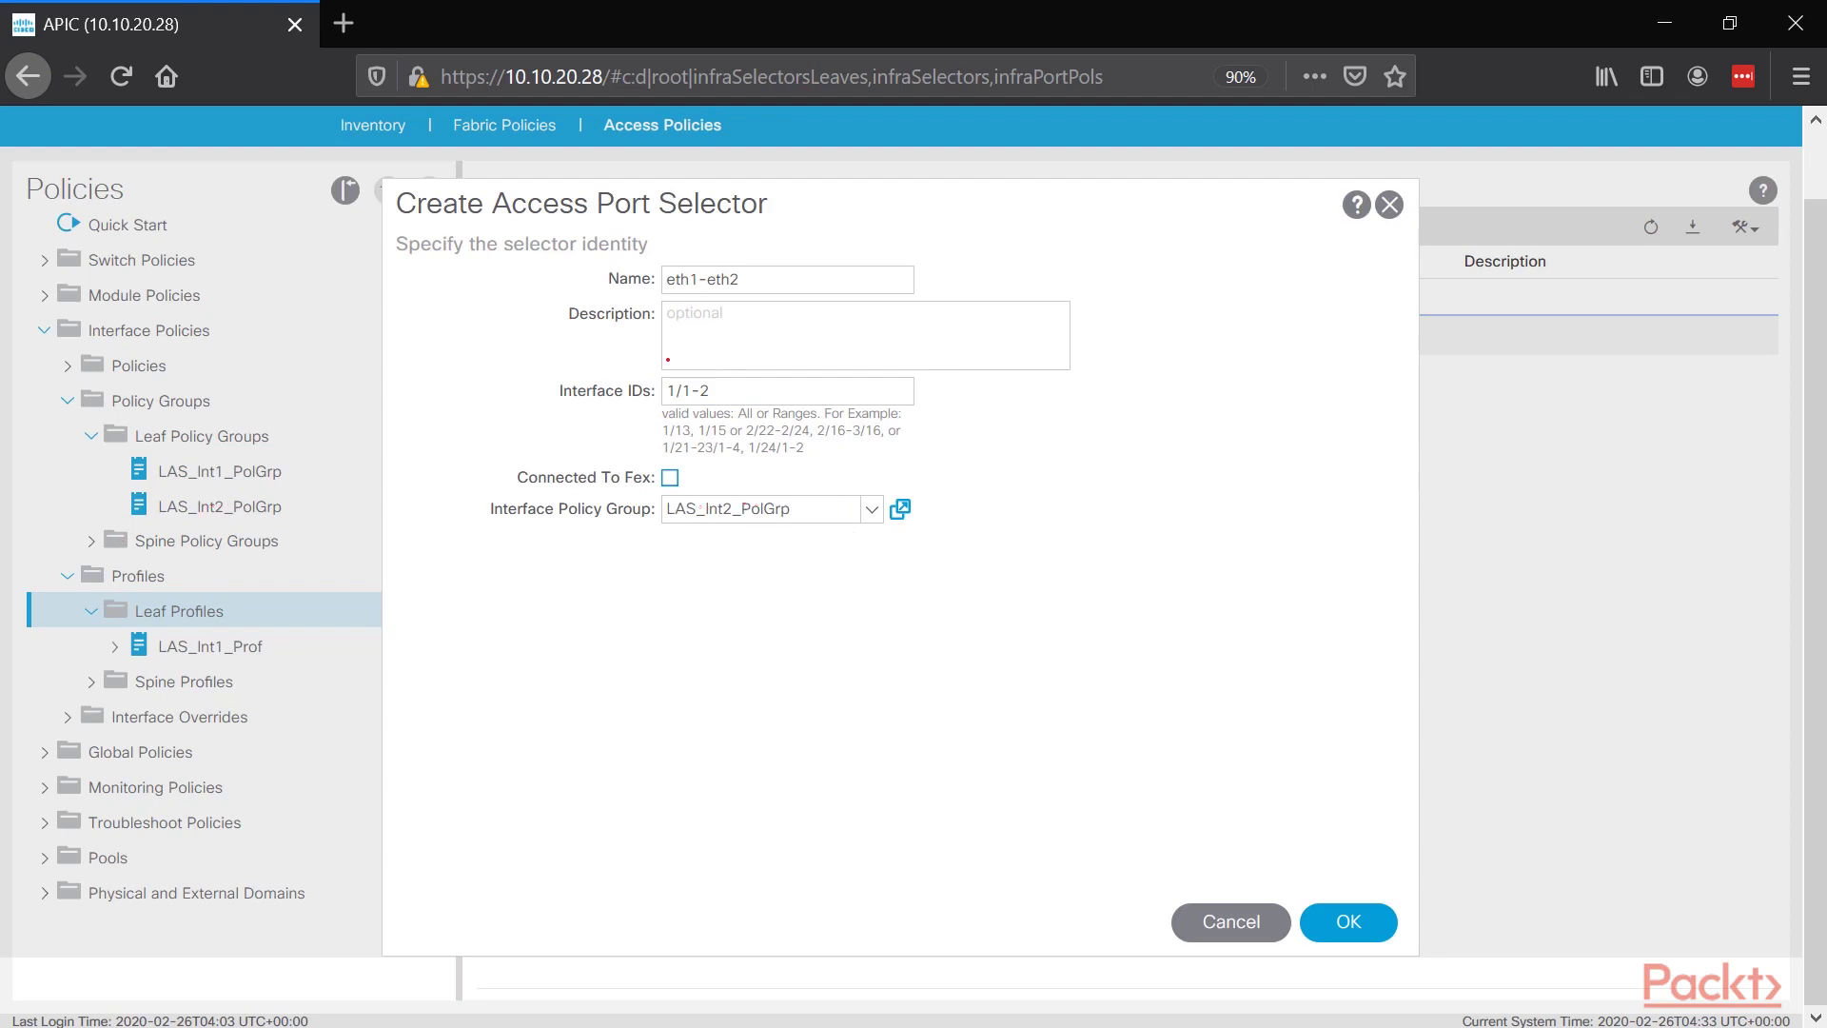
{"action": "left_click", "coordinate": [1346, 922]}
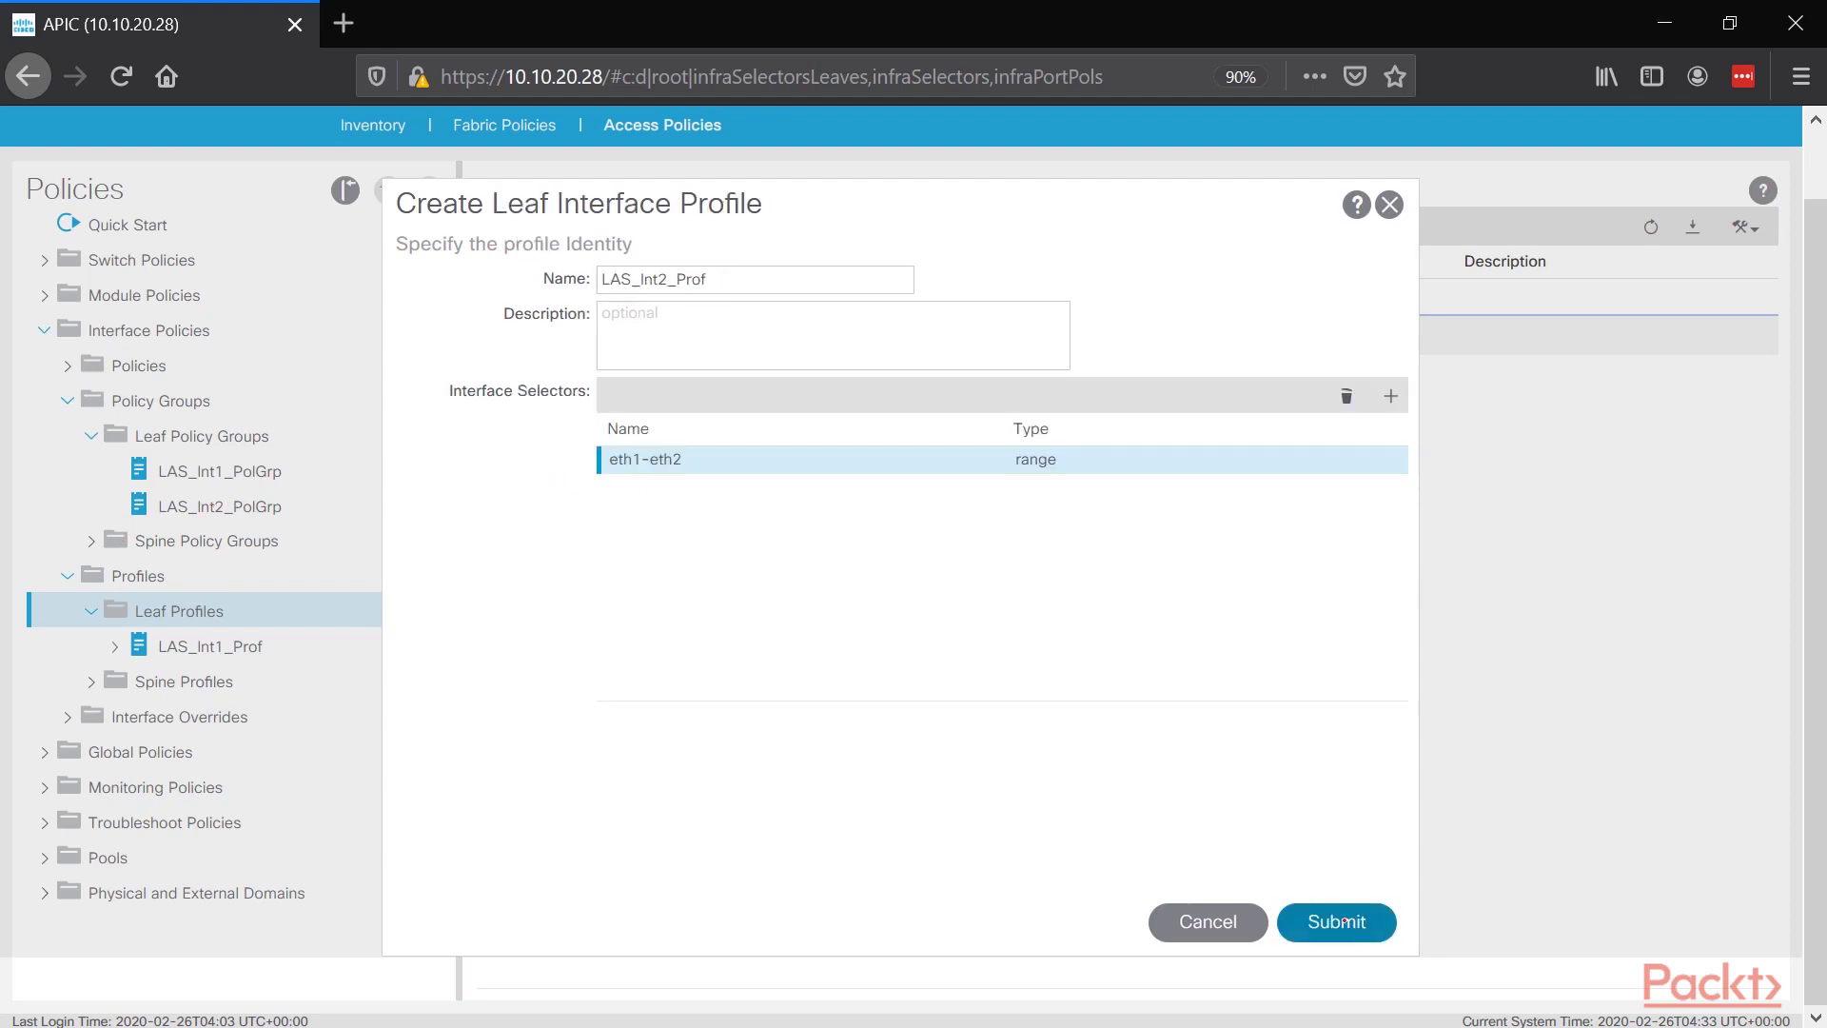
{"action": "left_click", "coordinate": [1337, 922]}
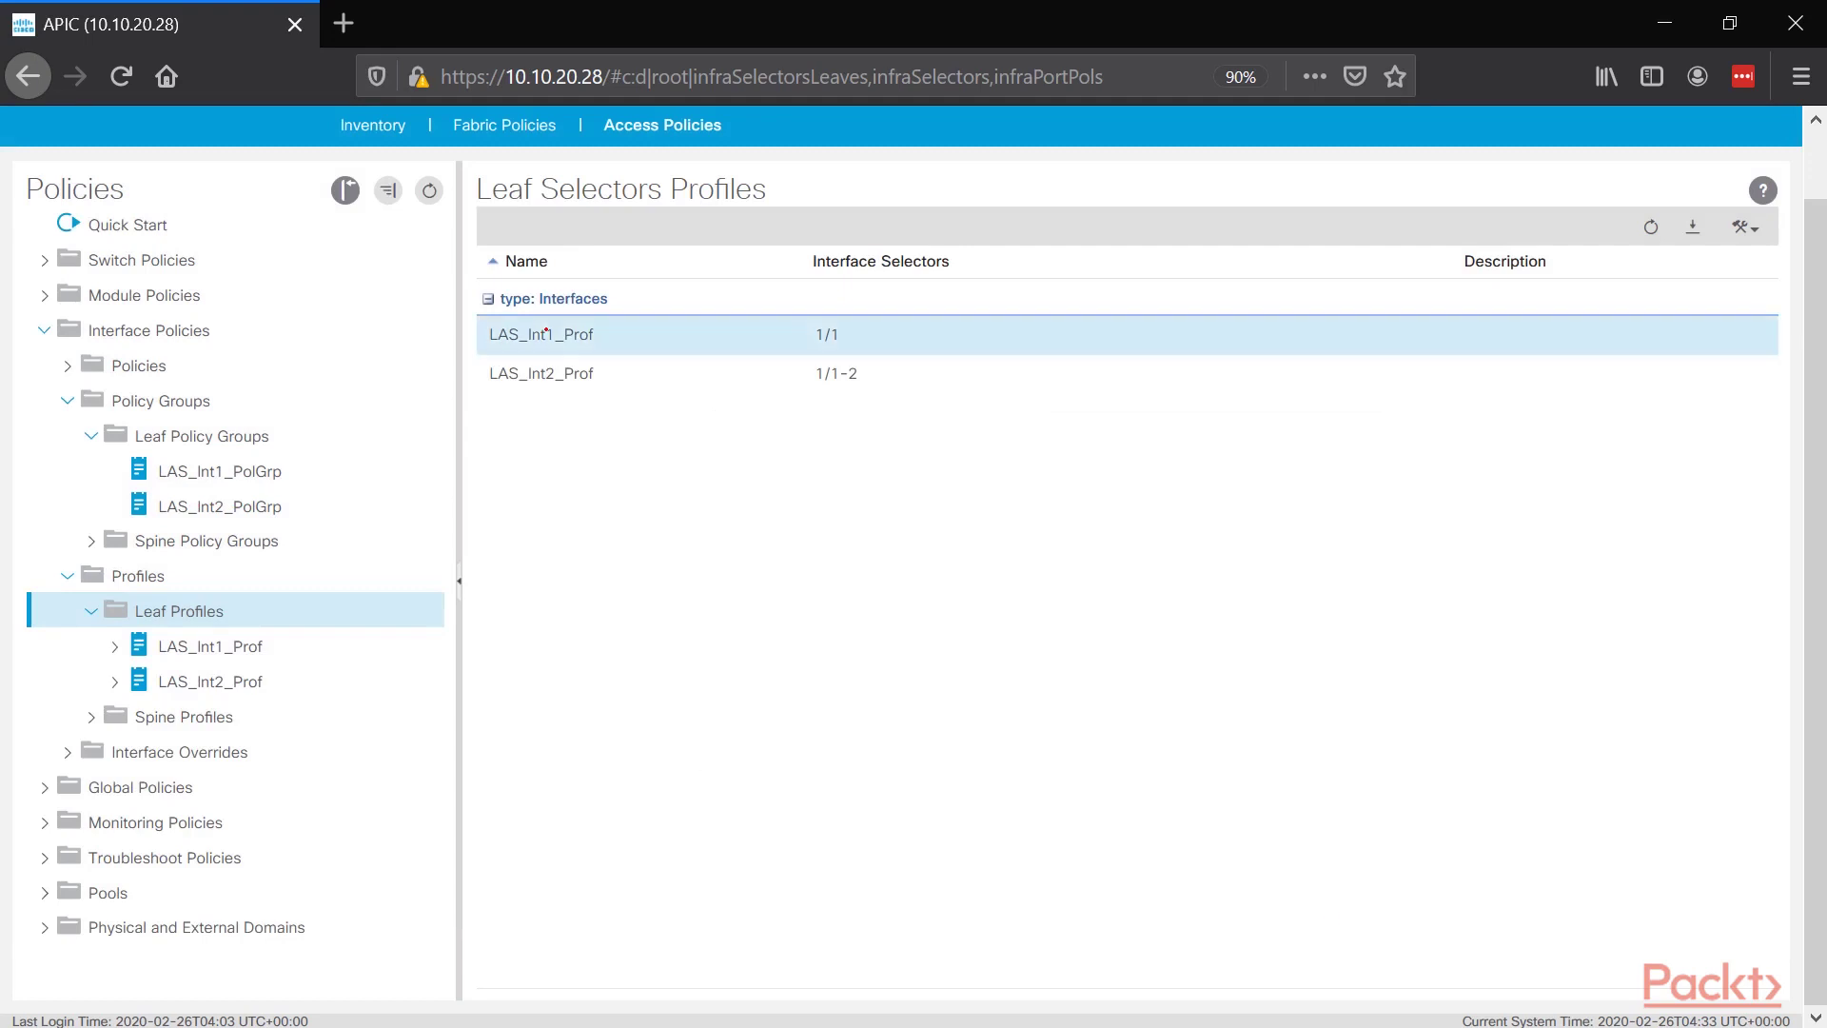